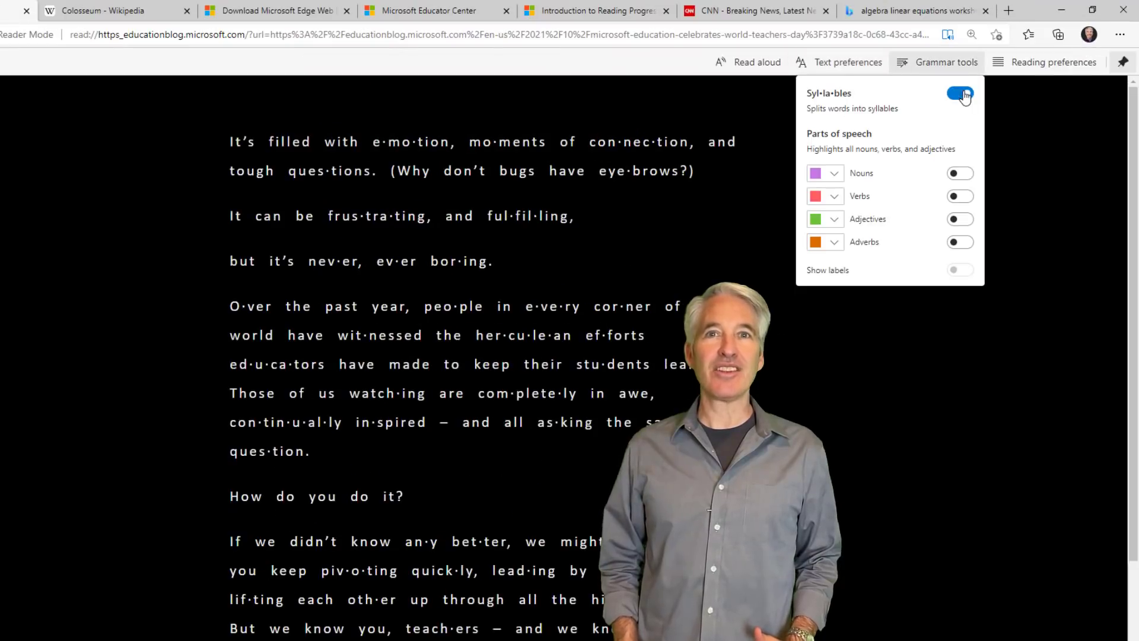
# Step: Apply a black page theme, red verb highlighting and five-line focus in Immersive Reader
pyautogui.click(961, 189)
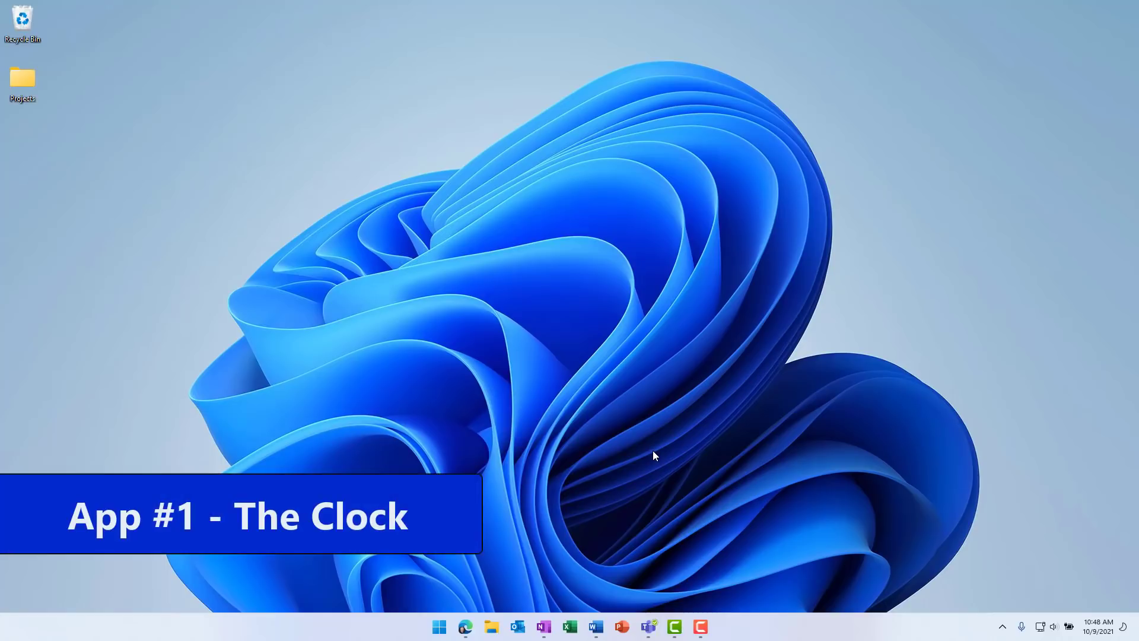
# Step: Launch Clock from a Start search for 'clock', then move from Alarm to the Focus sessions dashboard
pyautogui.press('super')
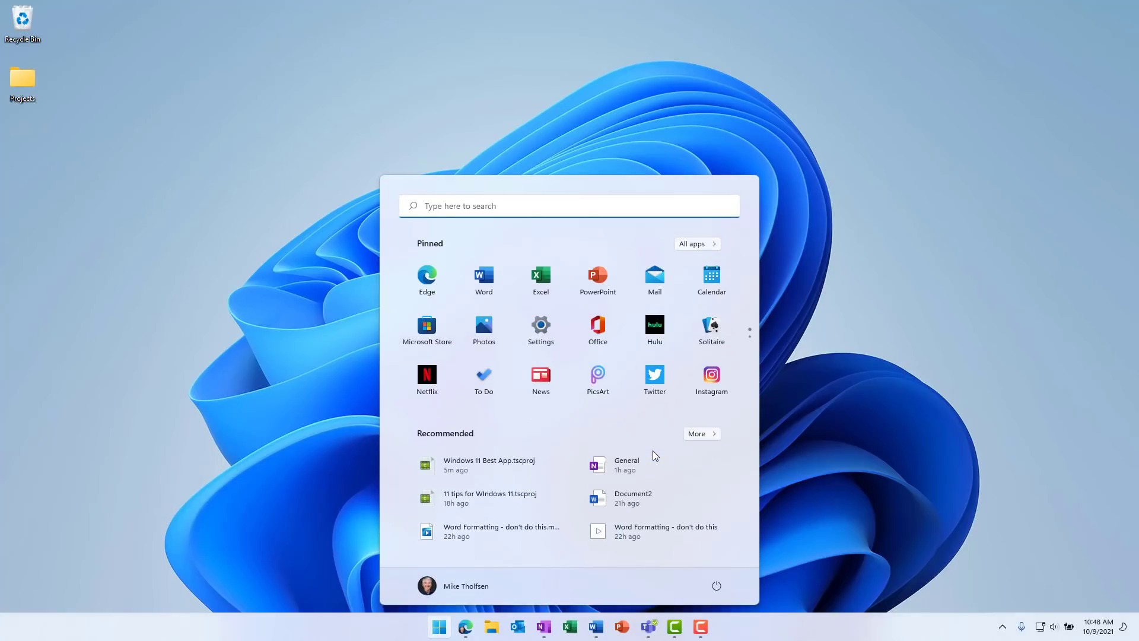
pyautogui.write('clock')
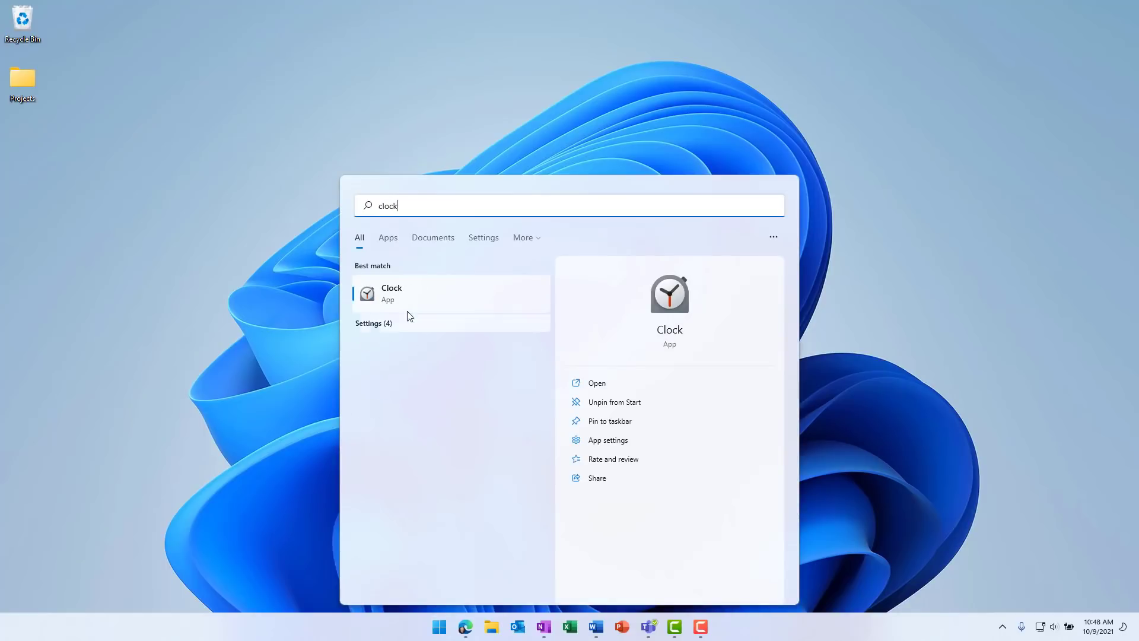
pyautogui.click(399, 299)
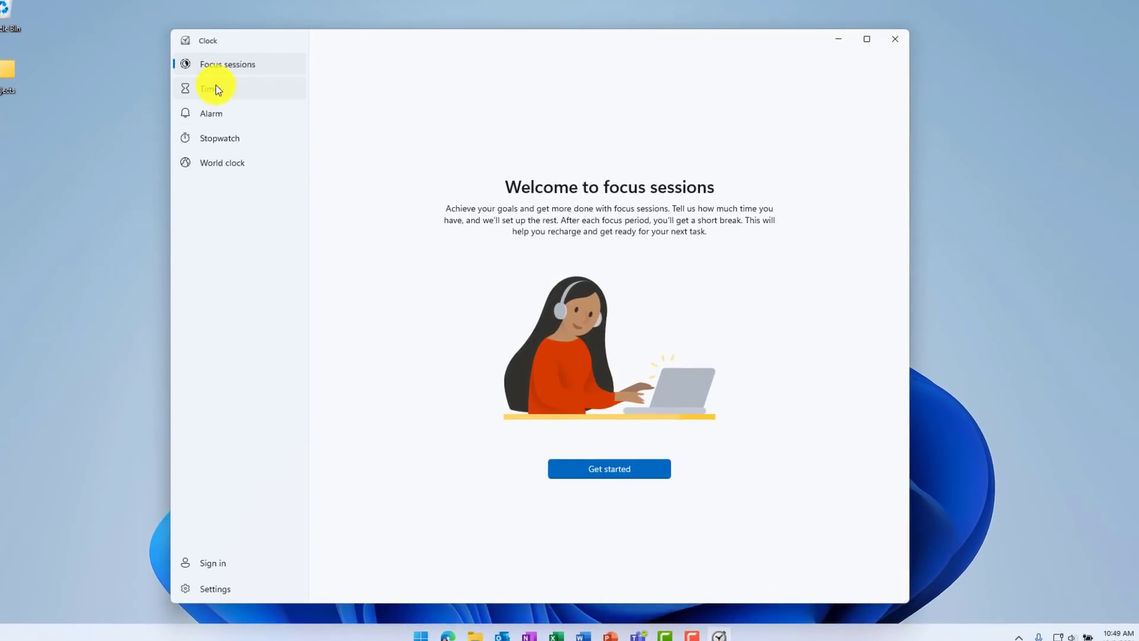
pyautogui.click(246, 116)
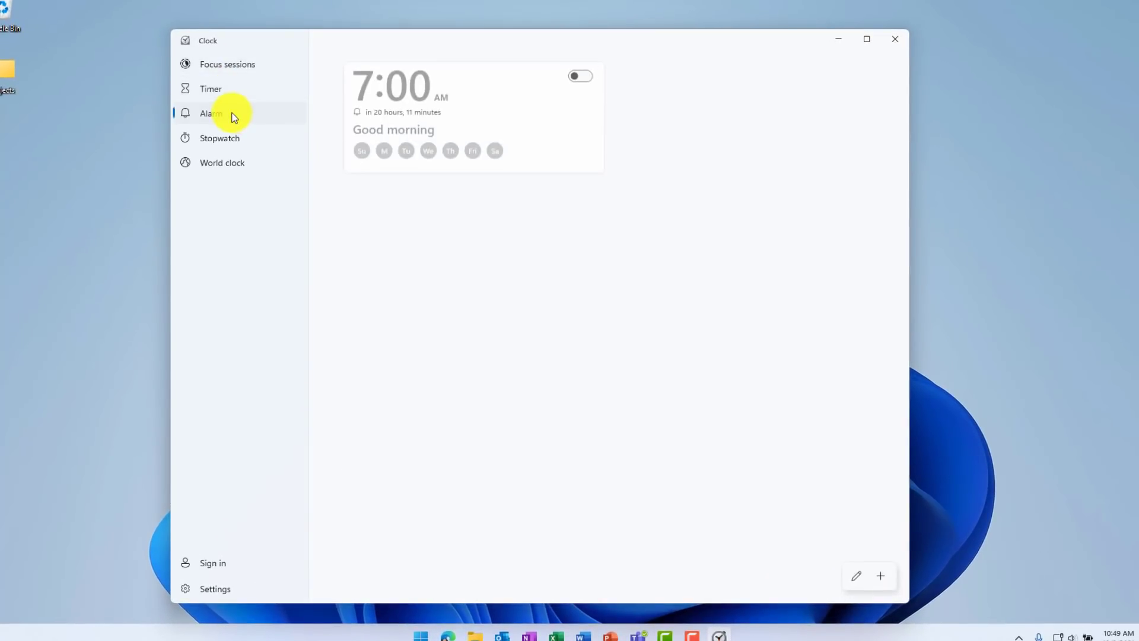
pyautogui.click(240, 67)
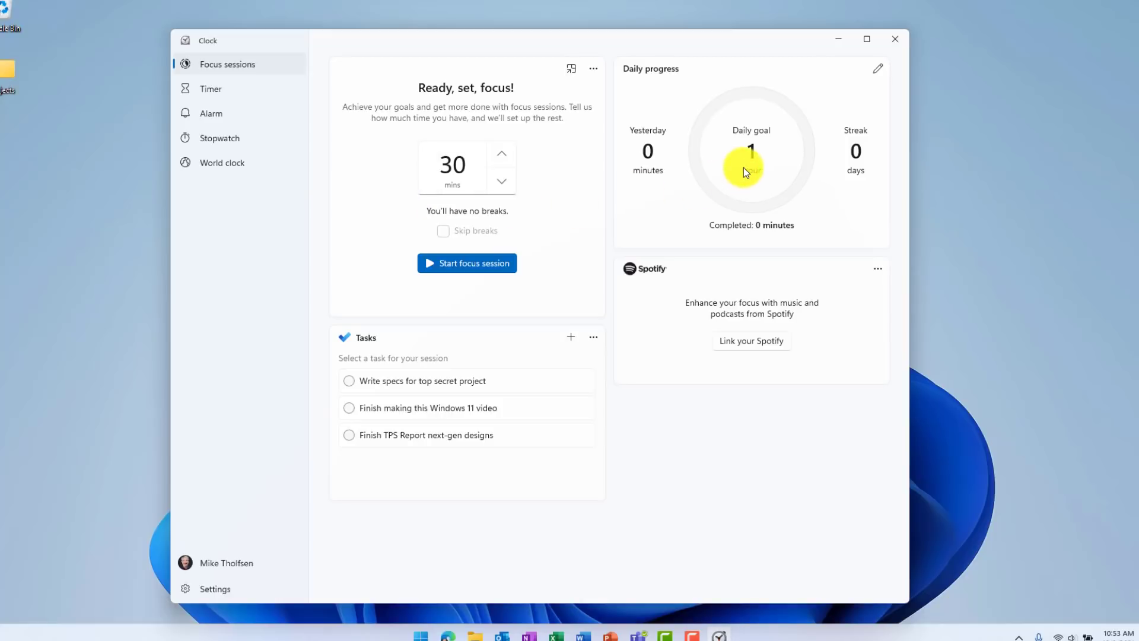
# Step: Select 'Finish TPS Report next-gen designs' as the task for the 30-minute focus session
pyautogui.moveTo(470, 404)
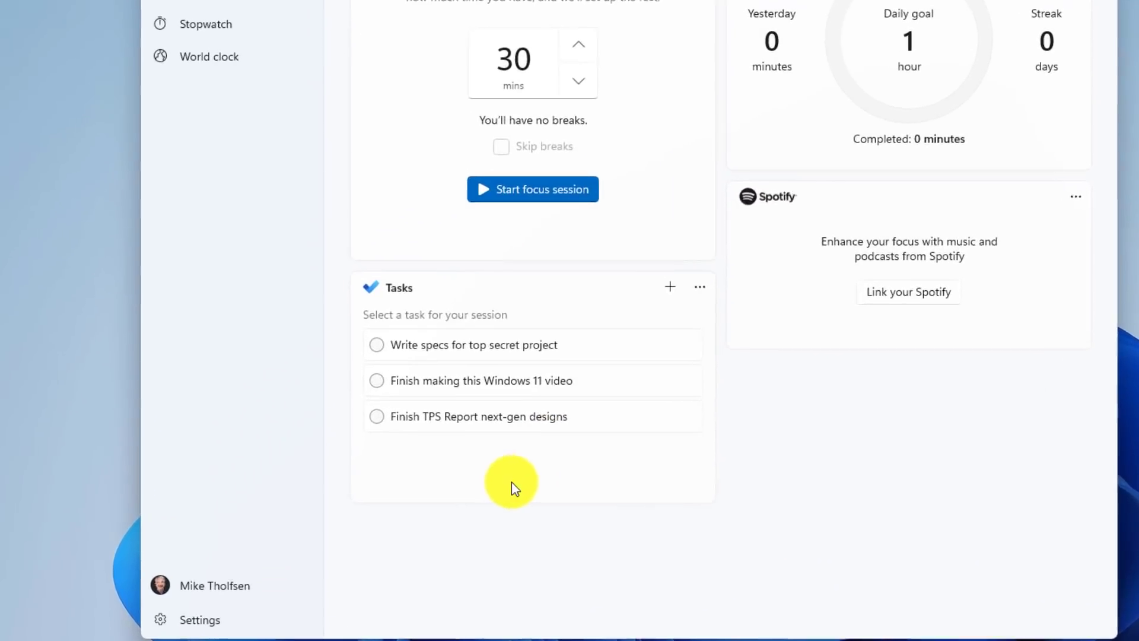
pyautogui.moveTo(489, 408)
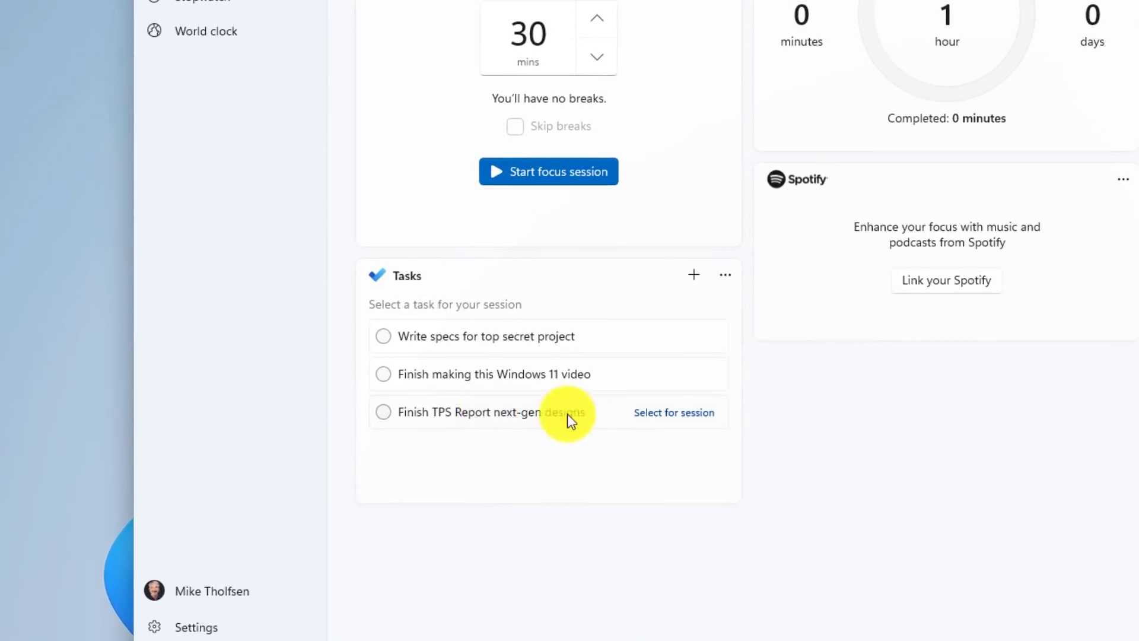
pyautogui.click(675, 411)
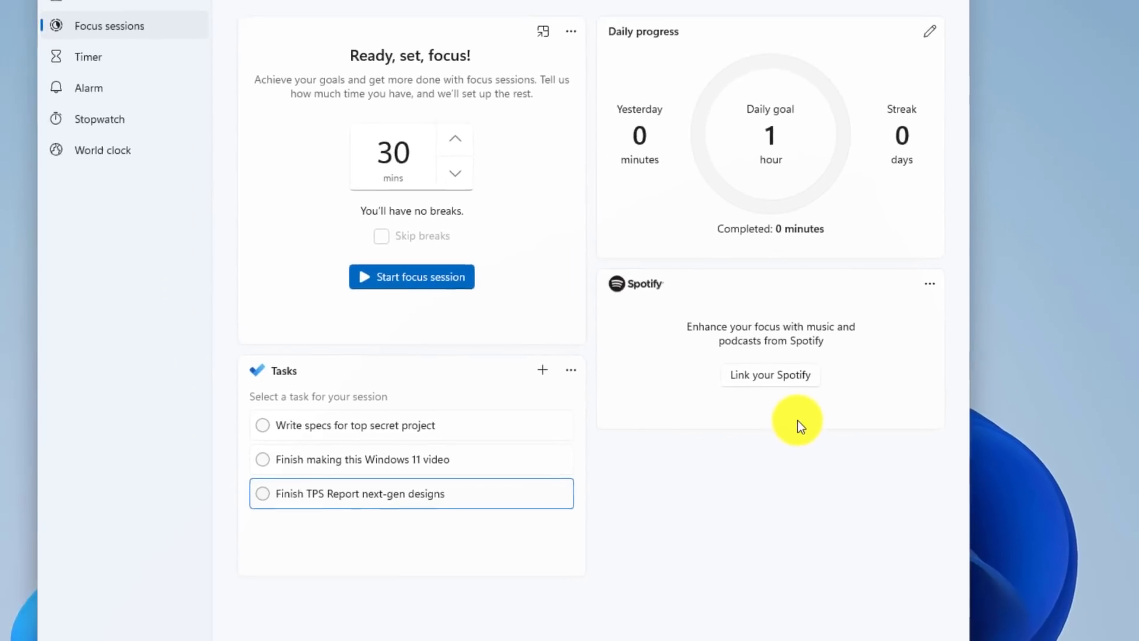
# Step: Link Spotify, choose Hammock Radio as focus music, and raise the session from 30 to 60 minutes
pyautogui.click(782, 376)
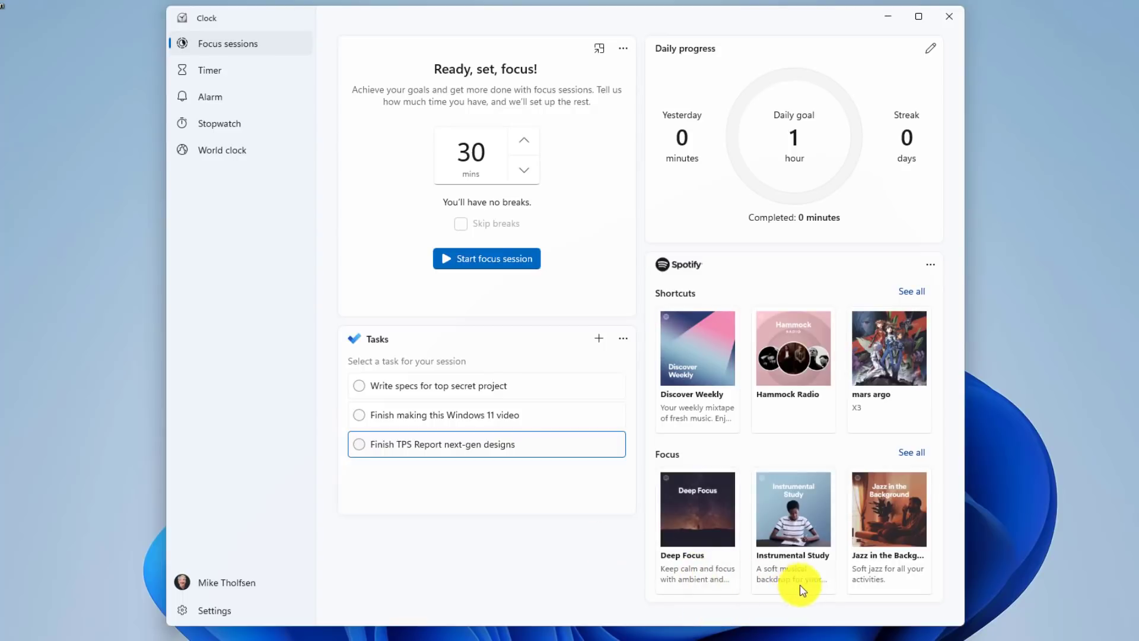
pyautogui.click(780, 411)
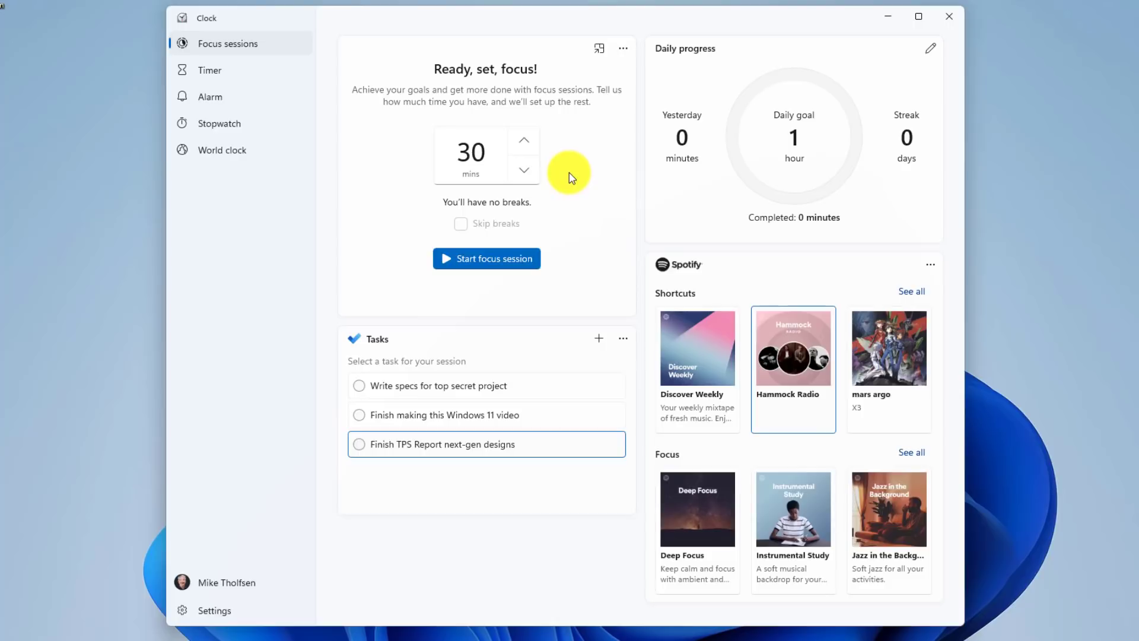
pyautogui.click(525, 142)
pyautogui.click(524, 143)
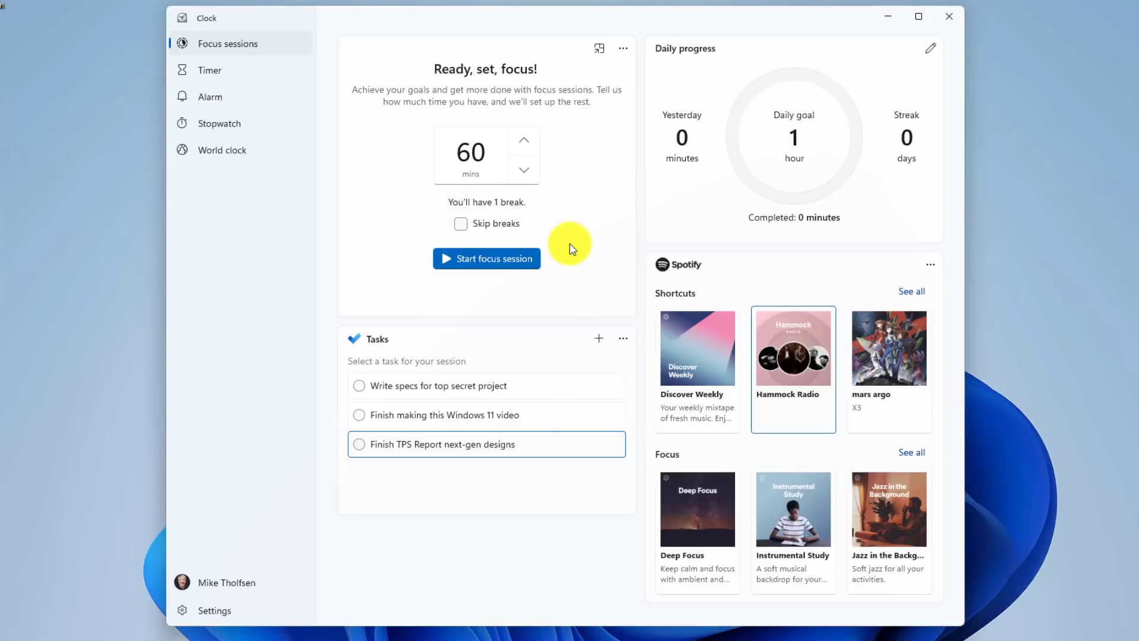
# Step: Run the focus session while working in Top Secret.docx, stop it, and check off the TPS Report task
pyautogui.click(481, 257)
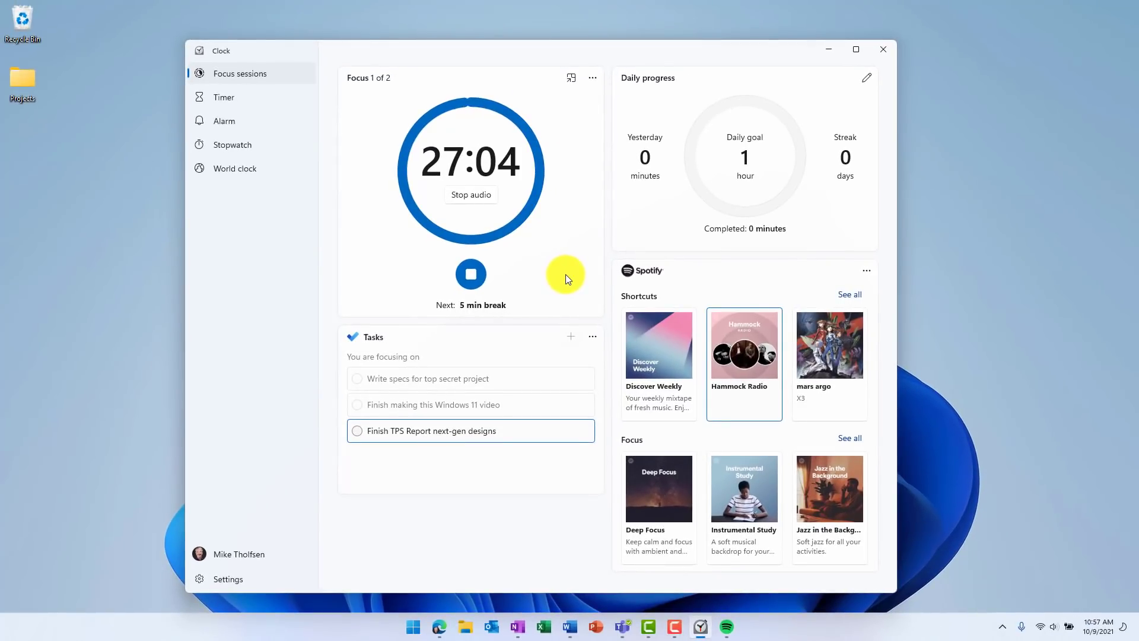
pyautogui.click(569, 630)
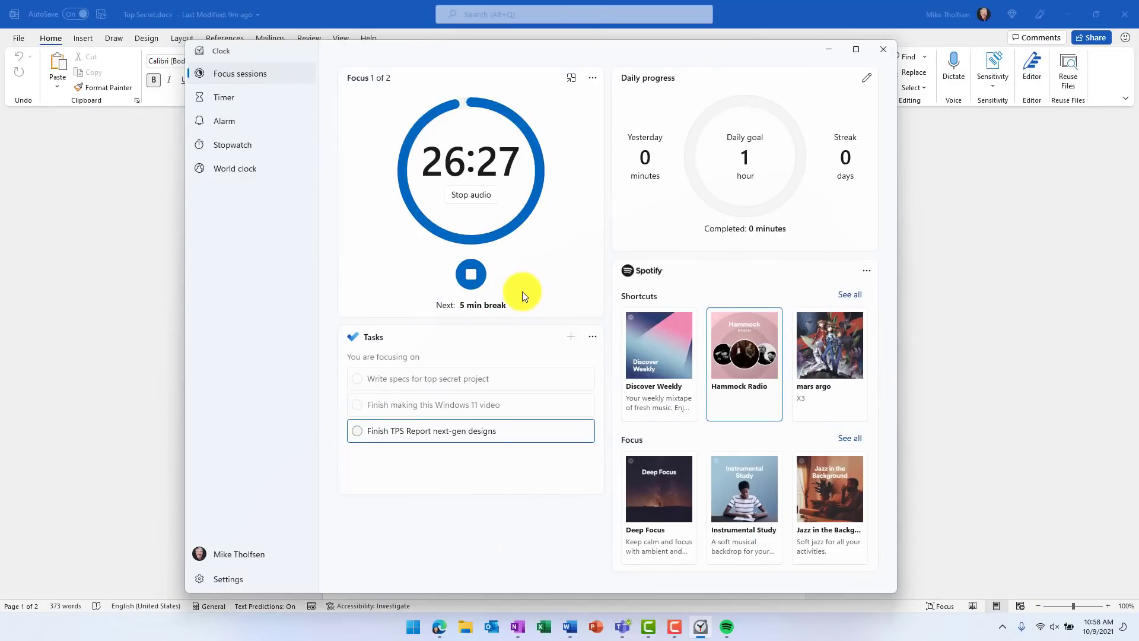
pyautogui.click(470, 276)
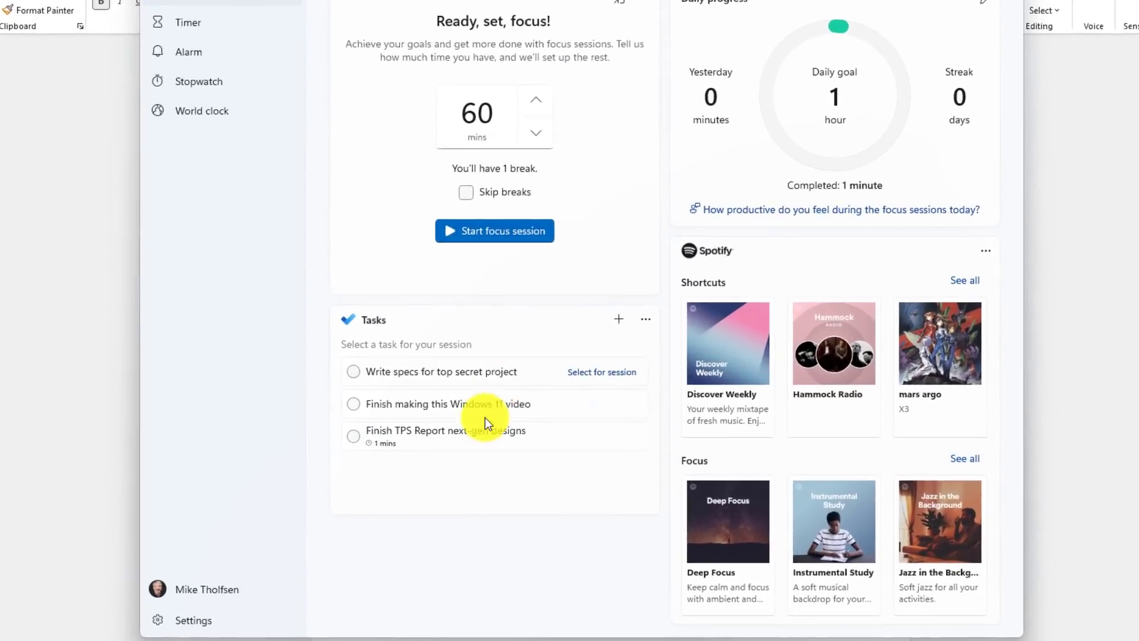
pyautogui.moveTo(404, 437)
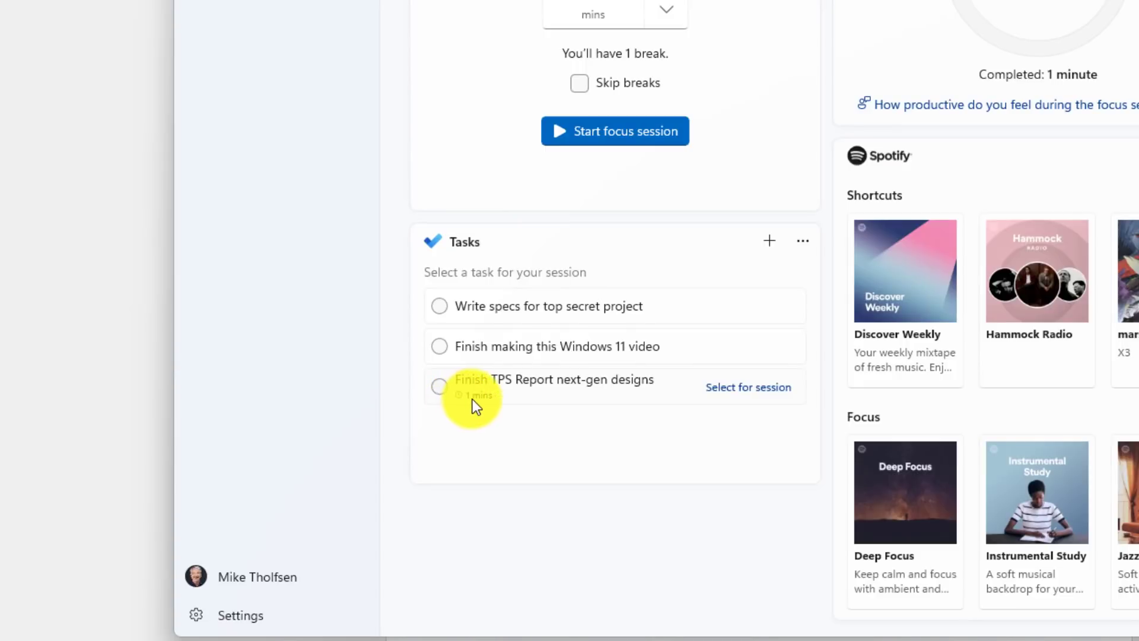
pyautogui.click(439, 387)
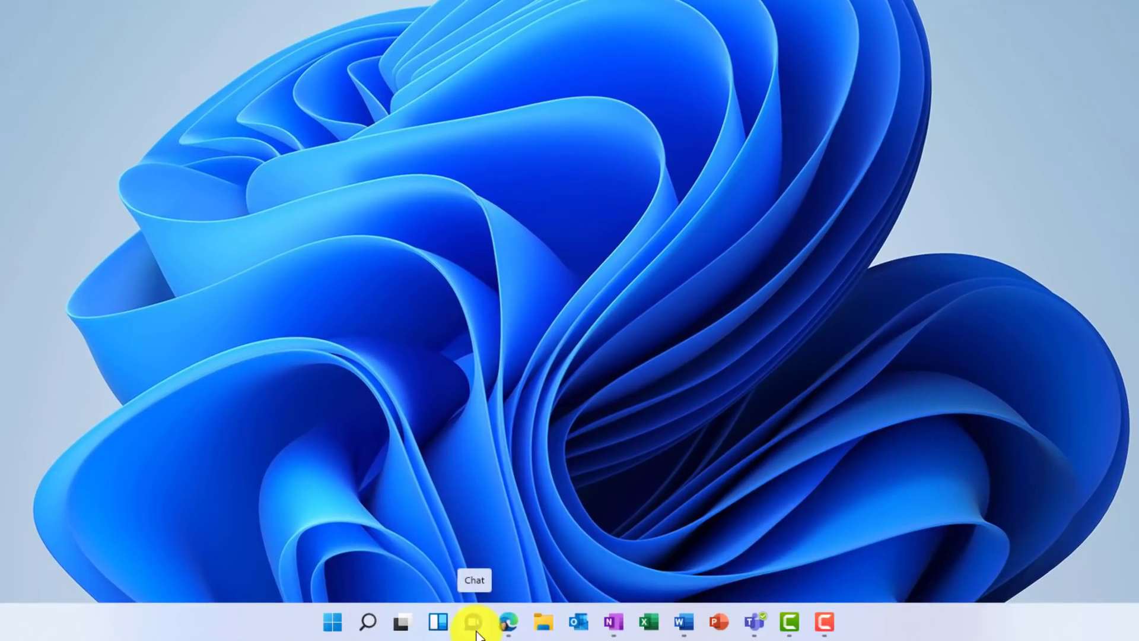
# Step: Bring up the Teams chat flyout with its 'Meet and chat with friends and family' welcome
pyautogui.click(474, 623)
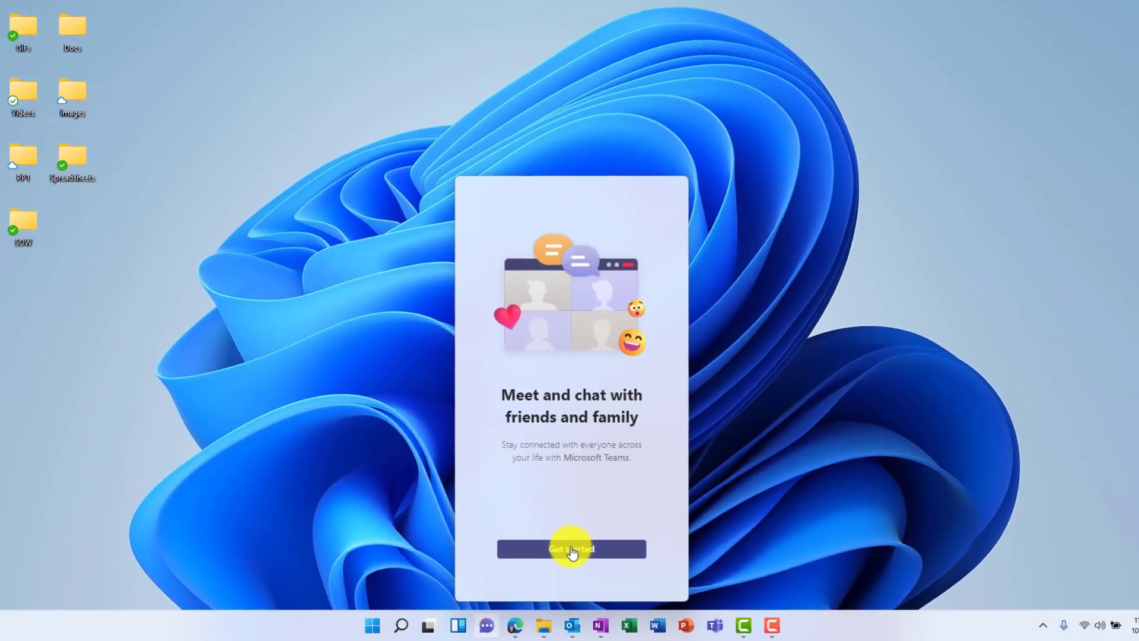
# Step: Set up Teams chat with the suggested account and Outlook.com and Skype contact syncing enabled
pyautogui.click(572, 552)
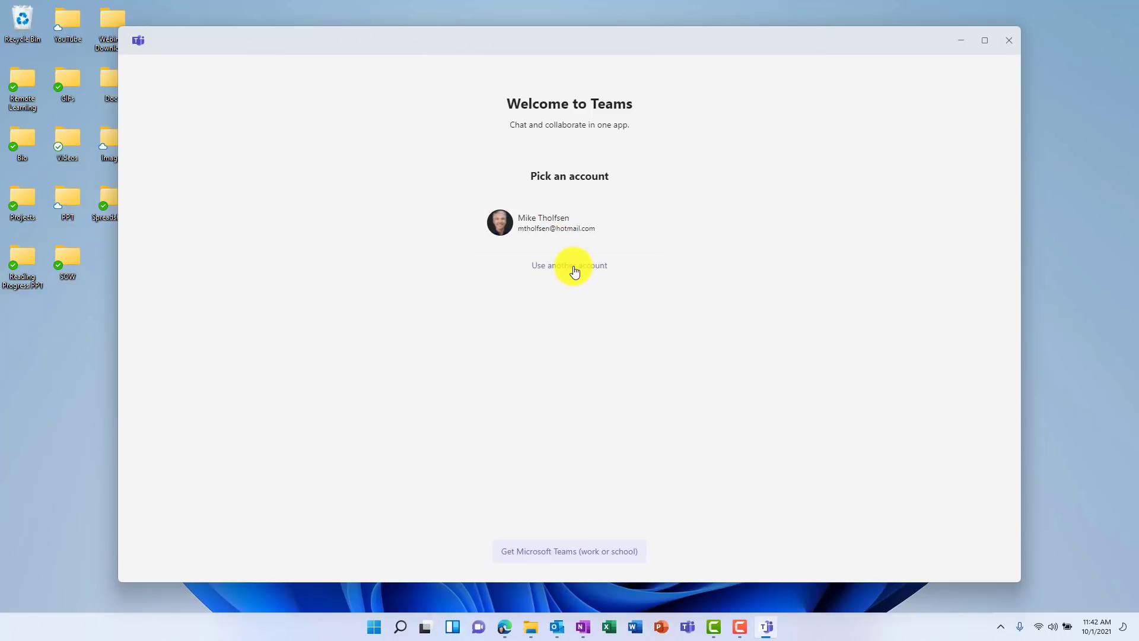
pyautogui.click(526, 224)
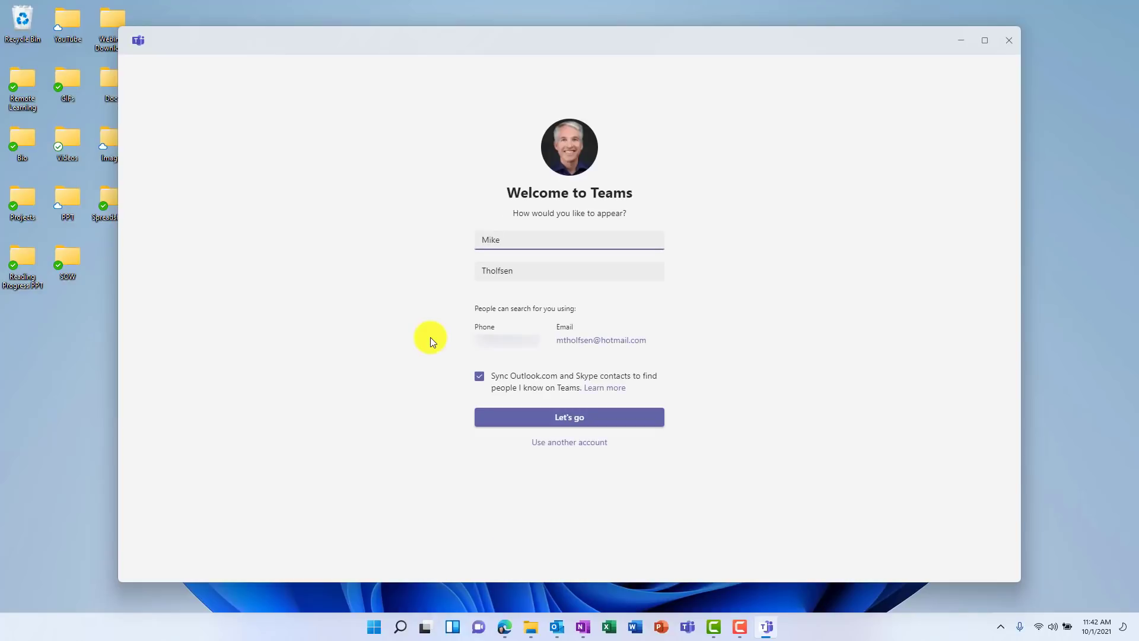
pyautogui.click(470, 380)
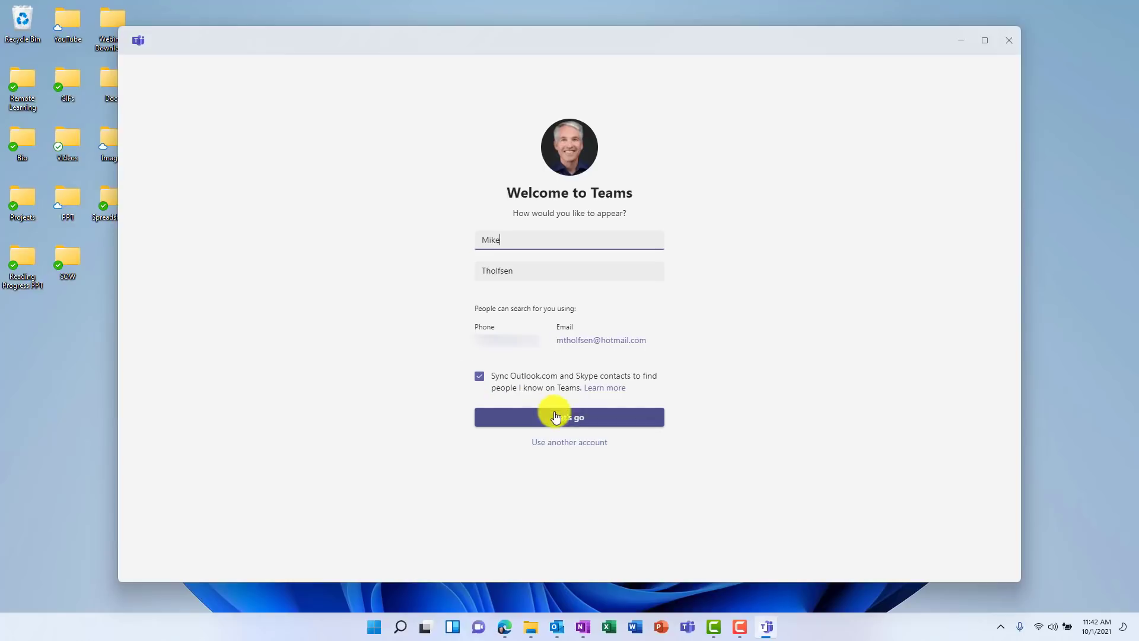
pyautogui.click(598, 421)
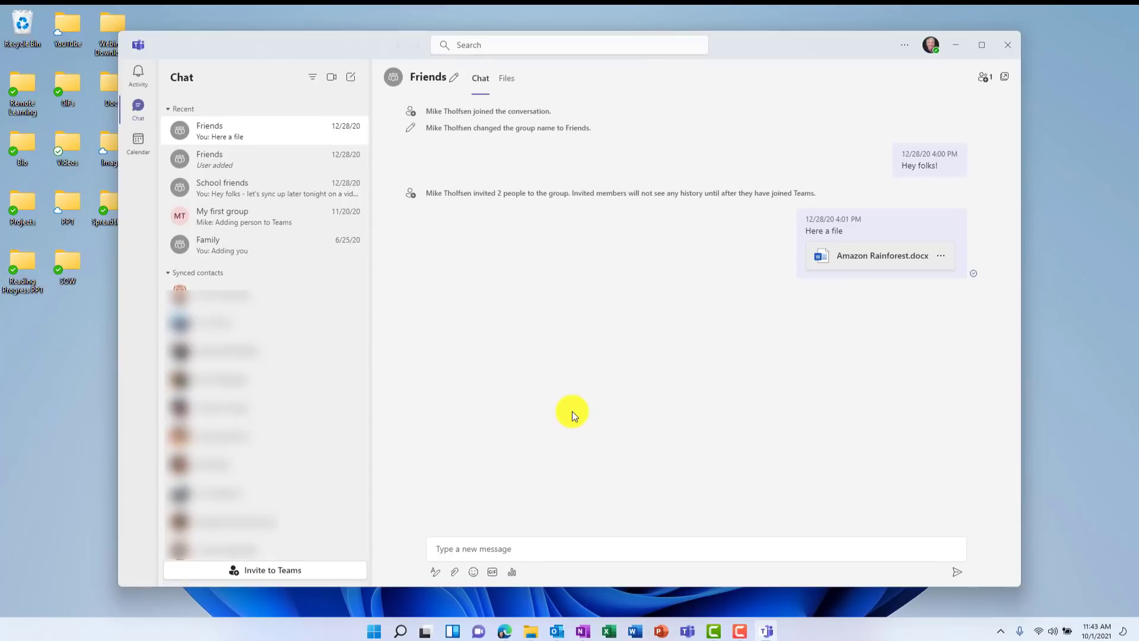
# Step: Browse the Activity feed and Chat list, then switch to the Calendar work week view
pyautogui.click(141, 79)
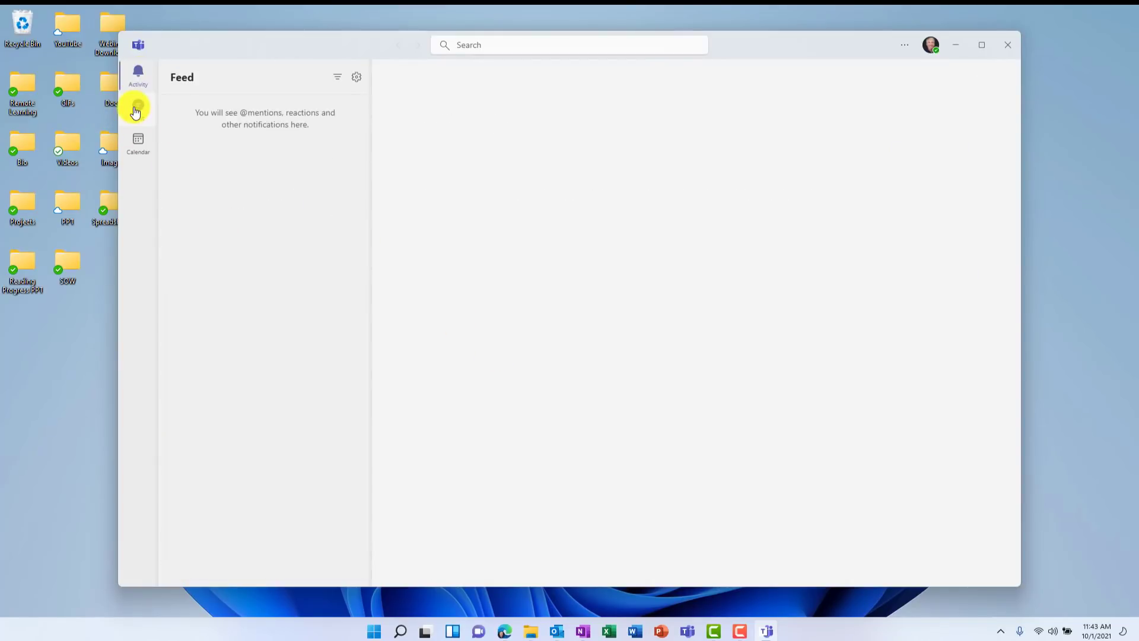
pyautogui.click(136, 112)
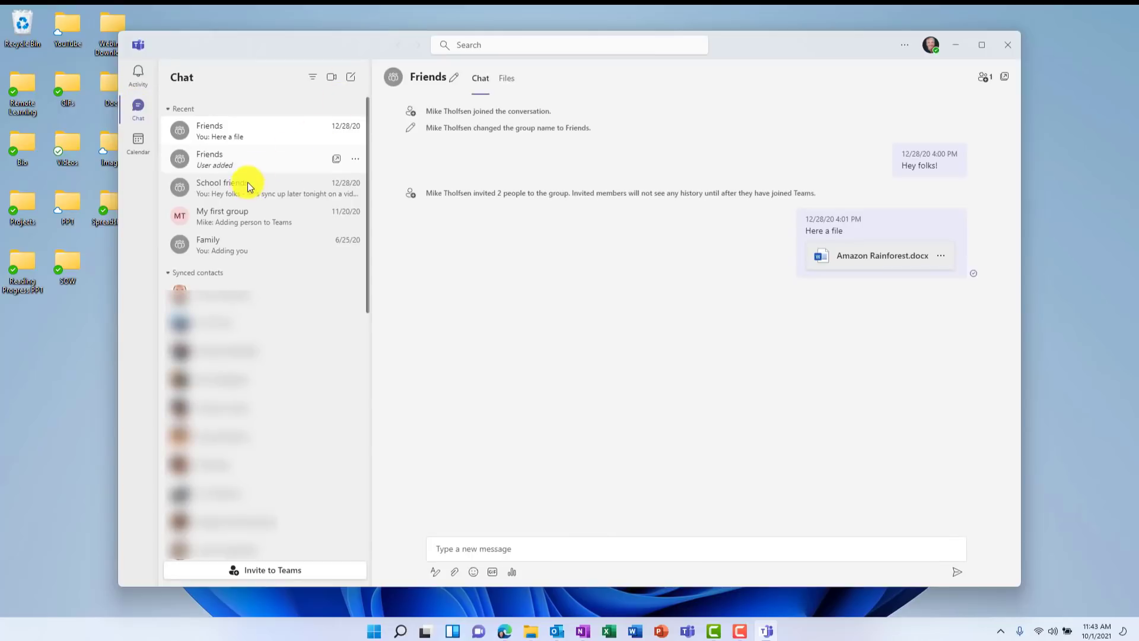
pyautogui.click(138, 147)
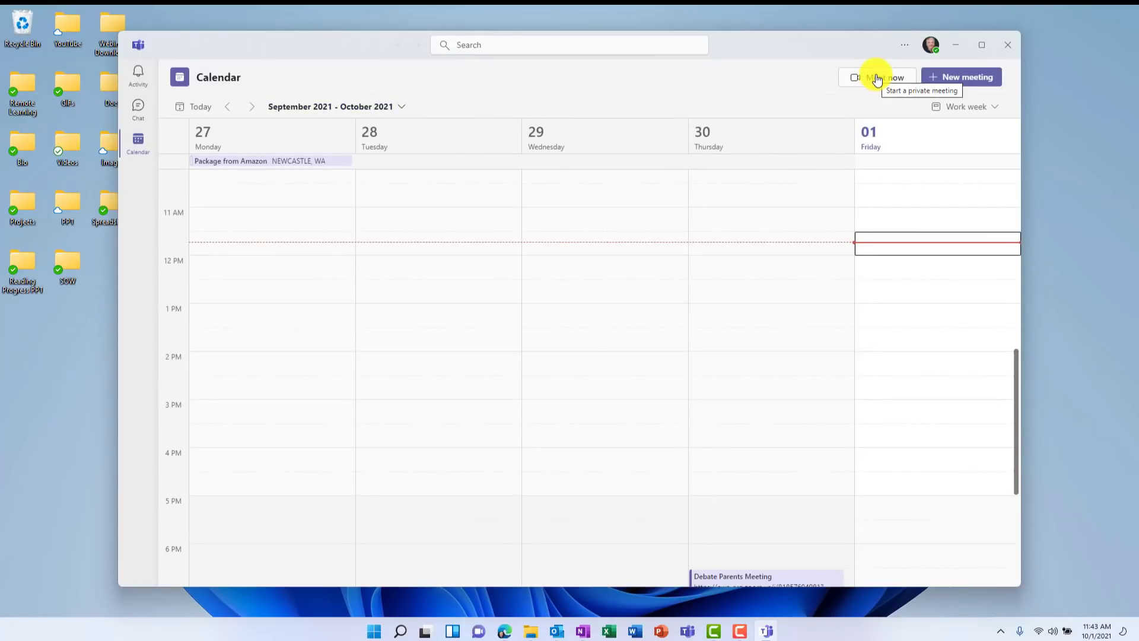
# Step: Start a Meet now instant meeting with the camera on and a blurred background, and join it
pyautogui.click(878, 79)
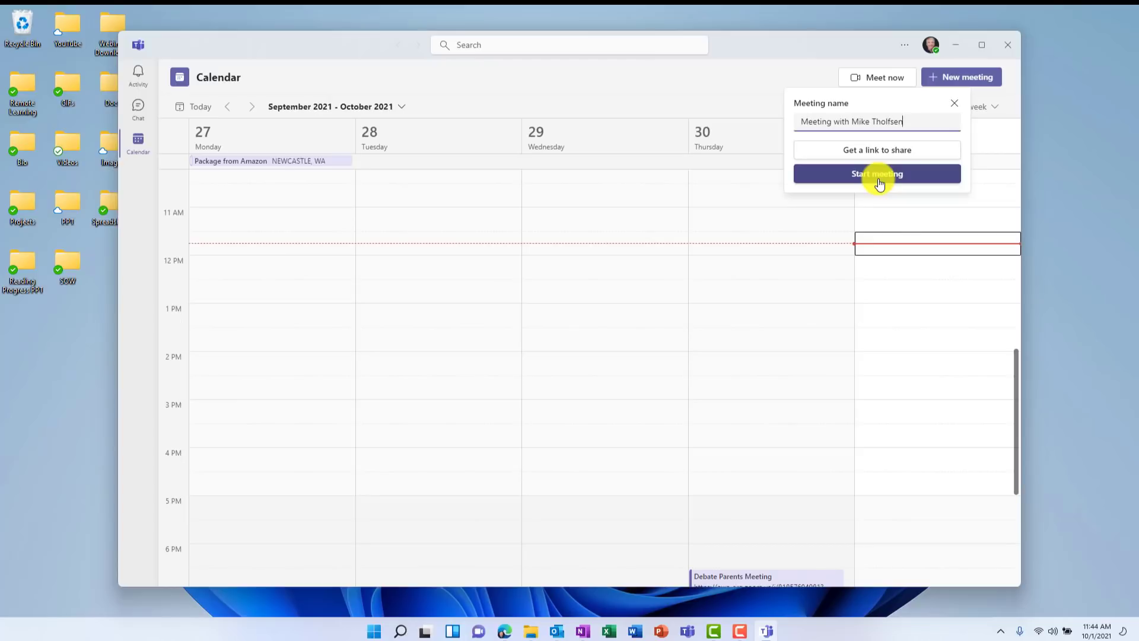
pyautogui.click(878, 178)
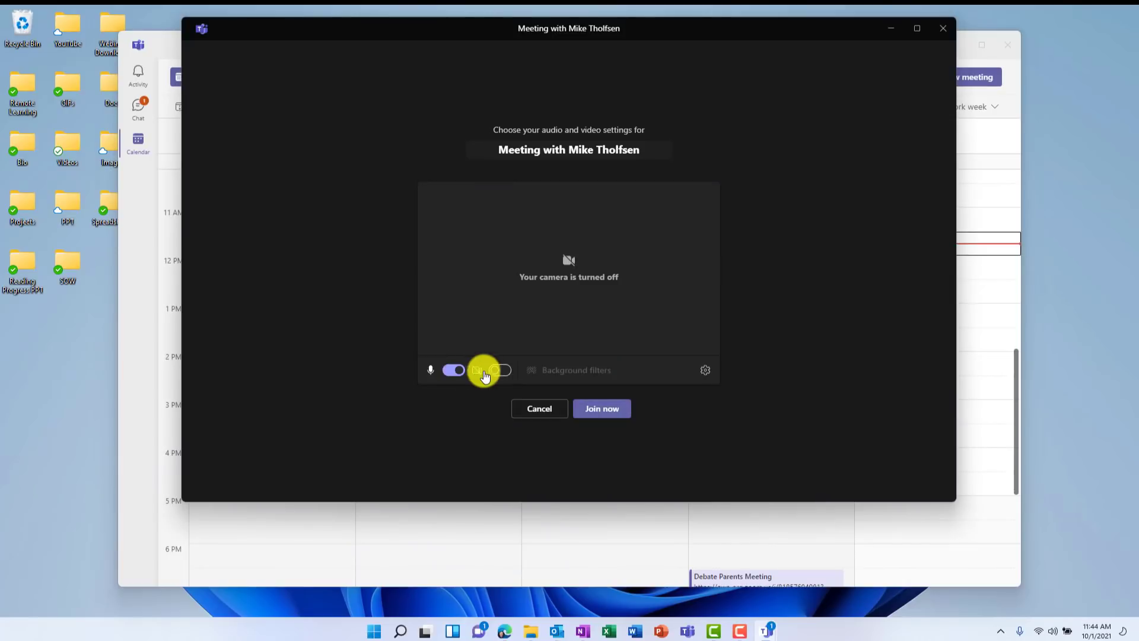
pyautogui.click(485, 372)
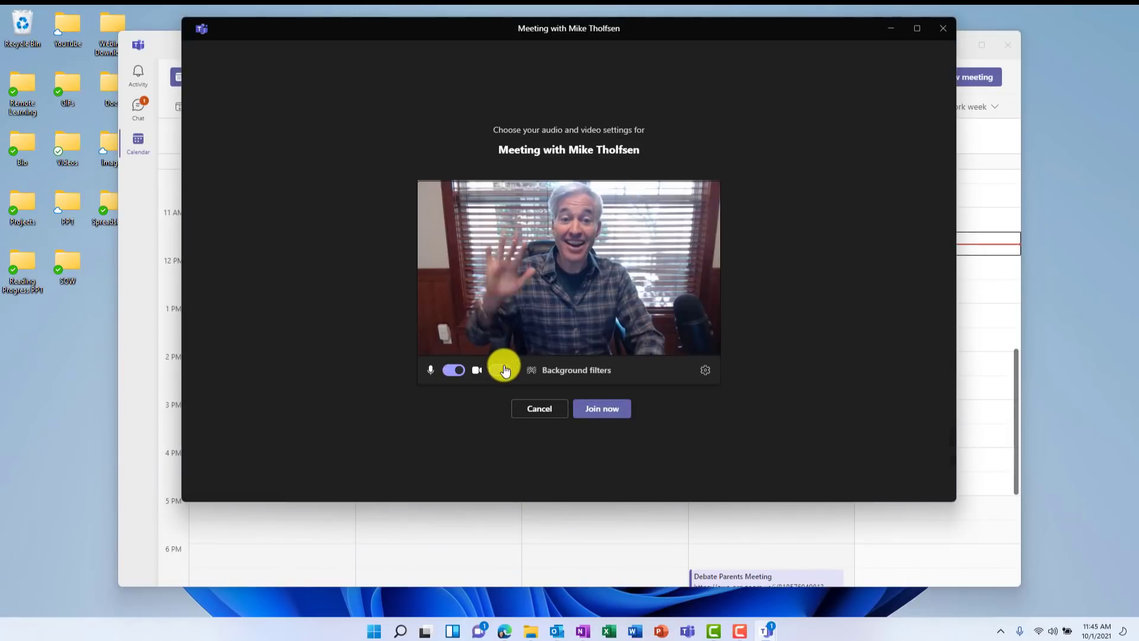
pyautogui.click(585, 369)
pyautogui.click(894, 117)
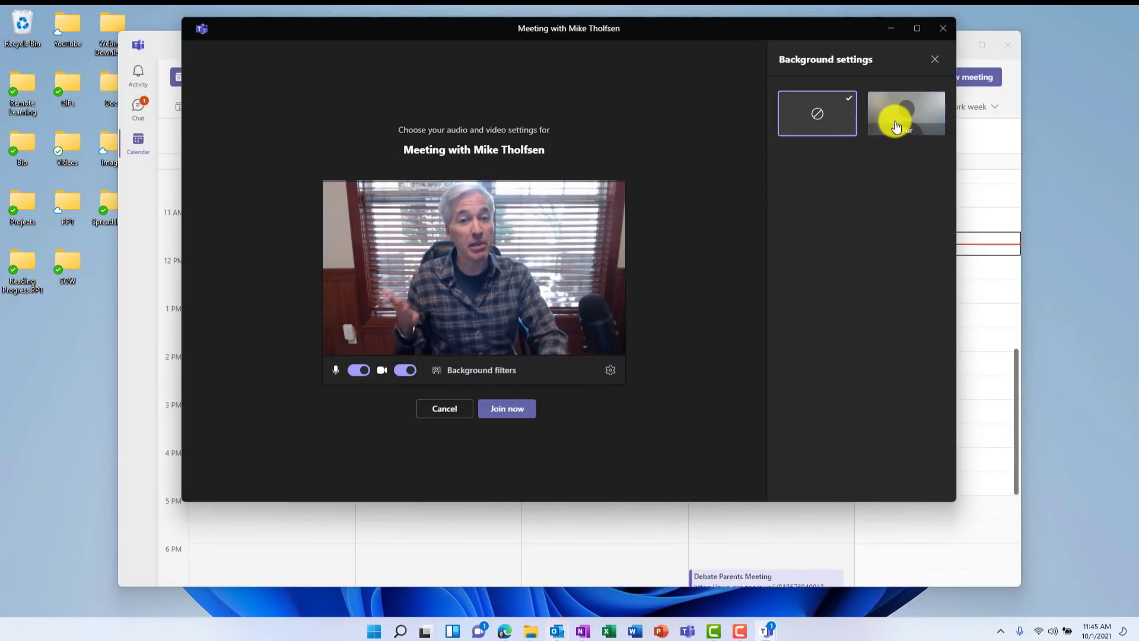
pyautogui.click(515, 408)
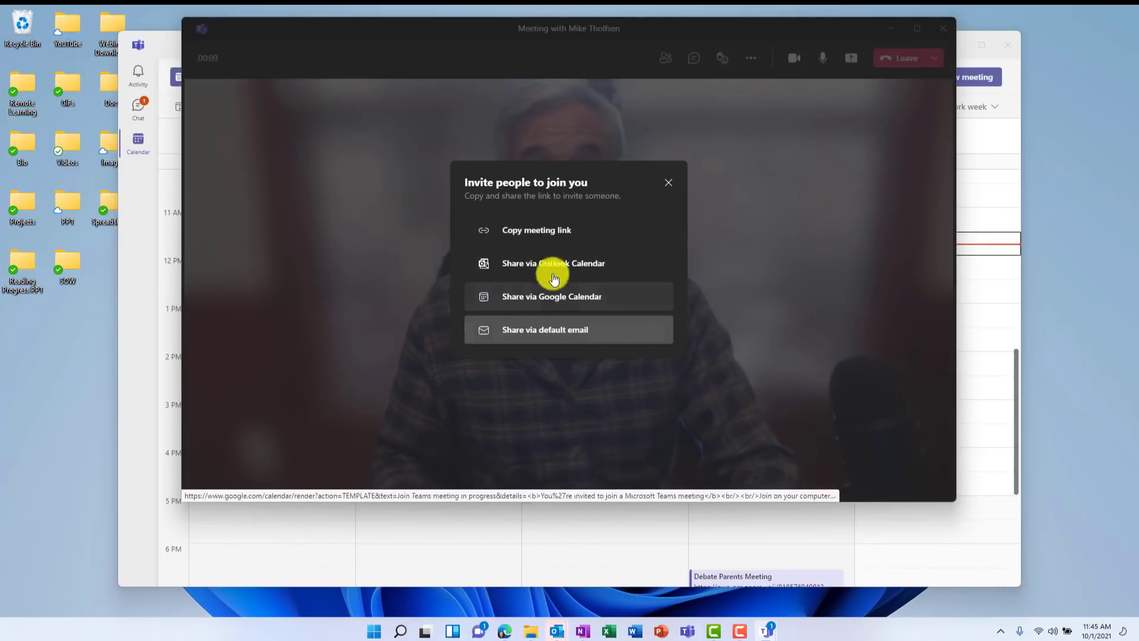
# Step: Dismiss the invite-people dialog, look over the More actions options, and leave the meeting
pyautogui.click(668, 182)
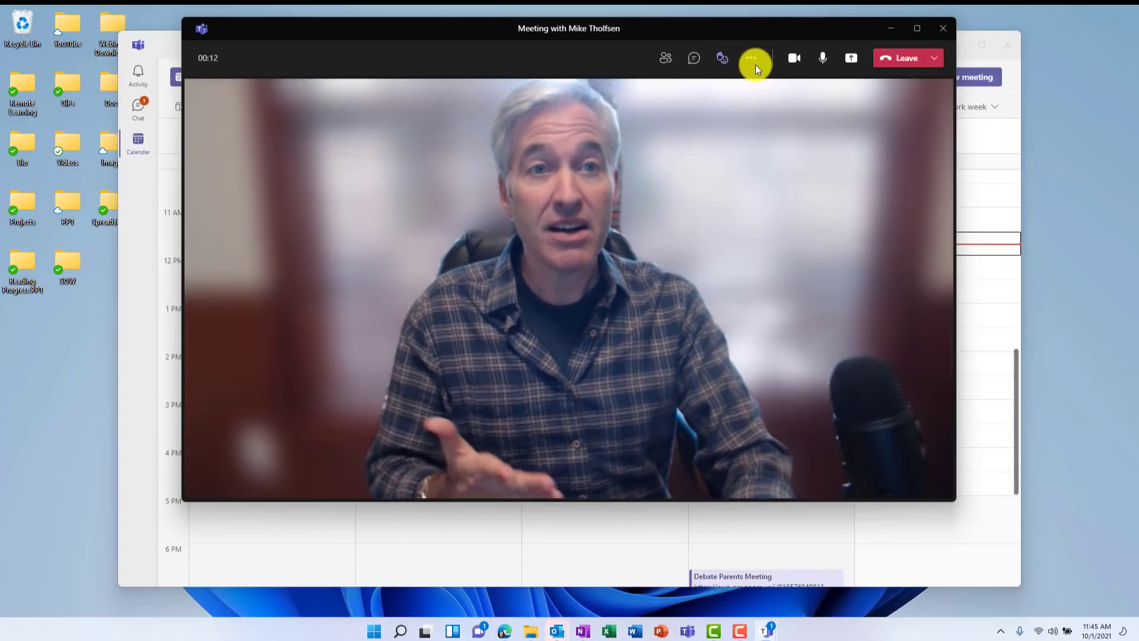
pyautogui.click(752, 59)
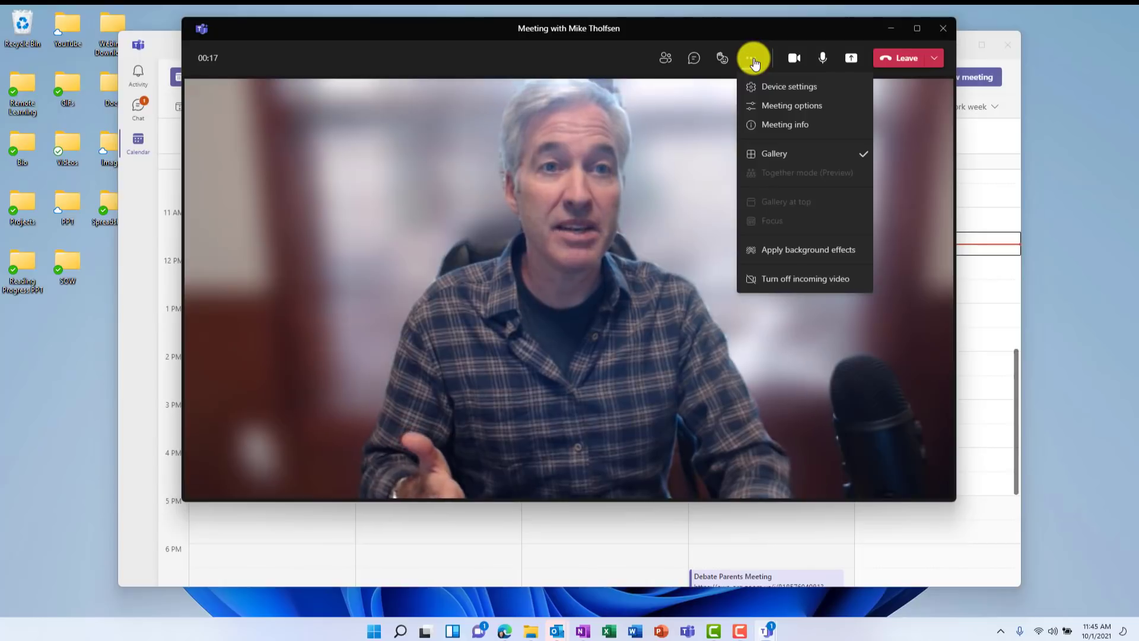
pyautogui.click(900, 58)
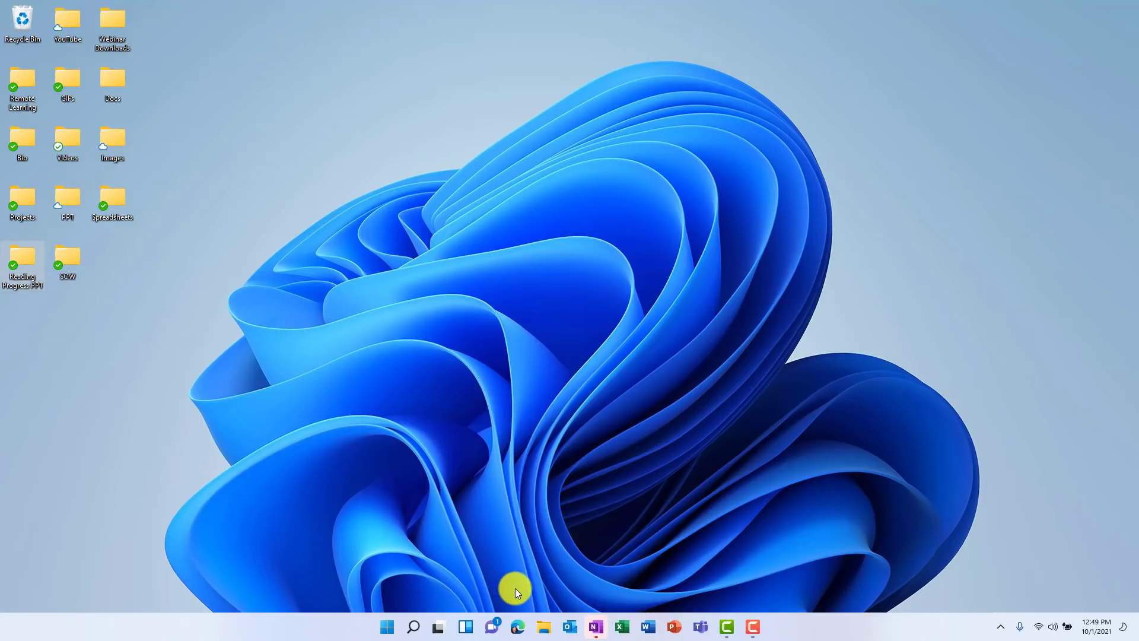
# Step: Start a chat with a recent contact from the quick chat panel, then close that chat window
pyautogui.click(493, 627)
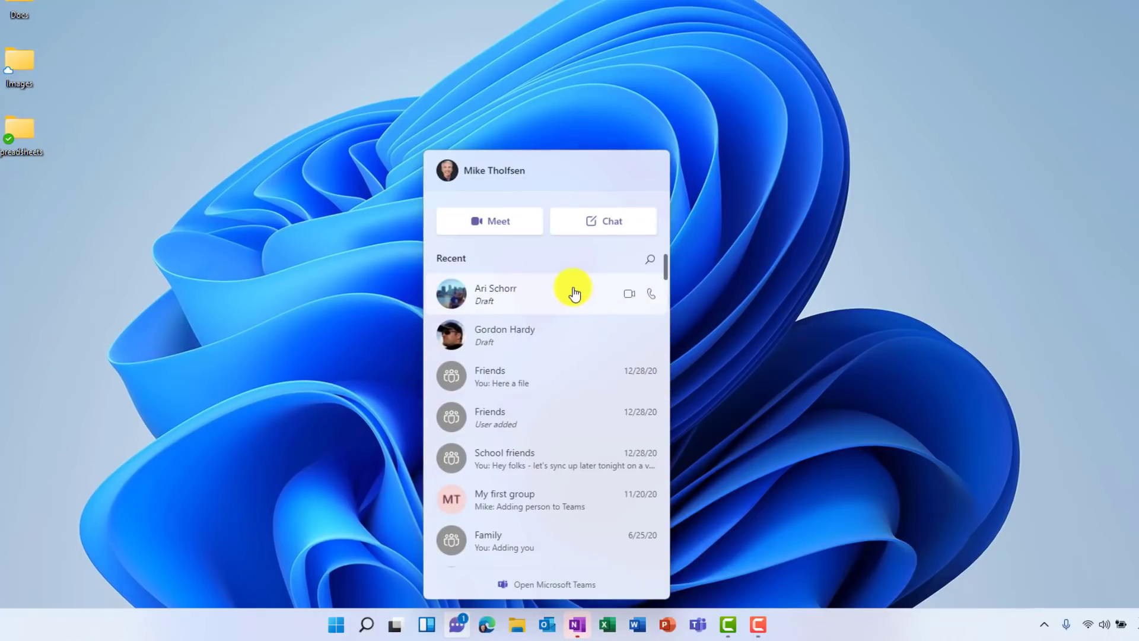
pyautogui.click(503, 287)
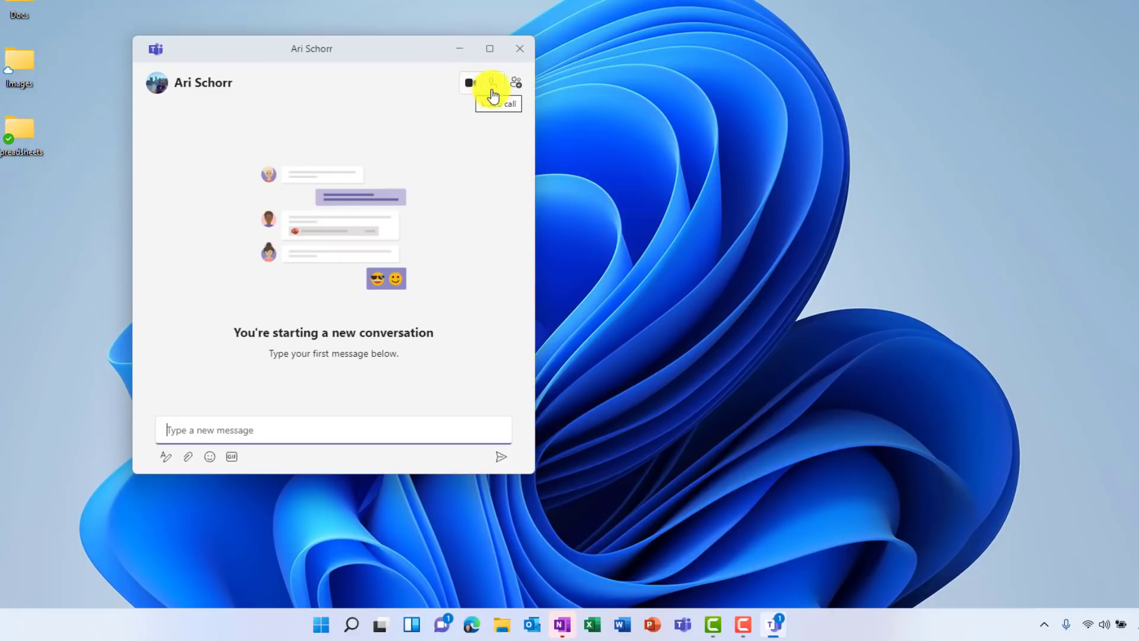
pyautogui.click(520, 49)
pyautogui.press('super+c')
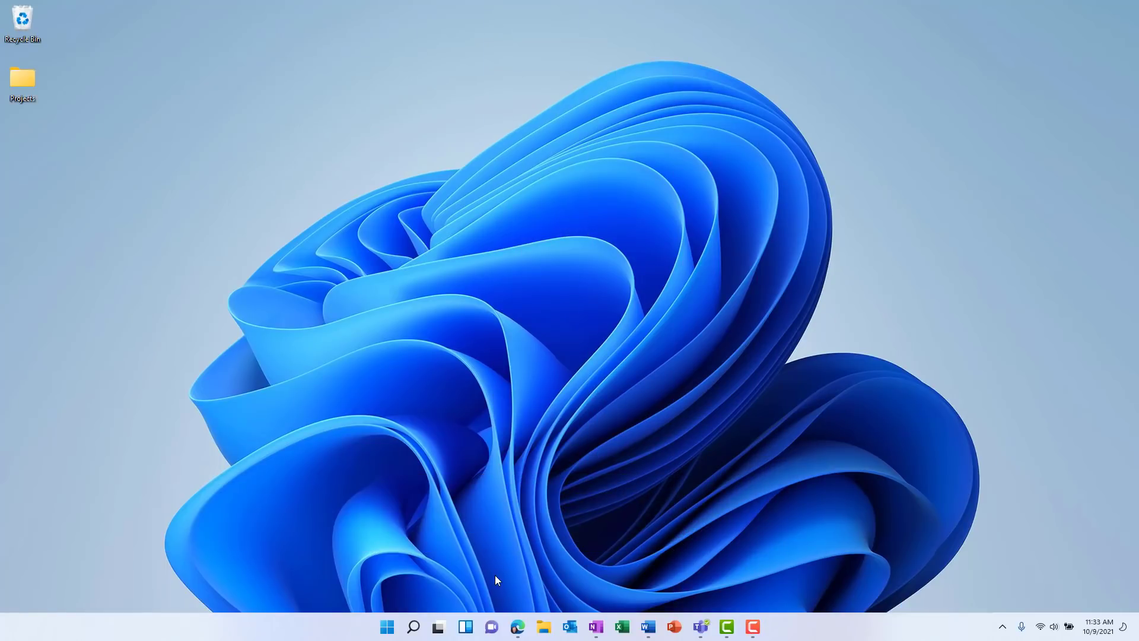
# Step: Launch Snipping Tool from a Start search for 'snip'
pyautogui.press('super')
pyautogui.write('snip')
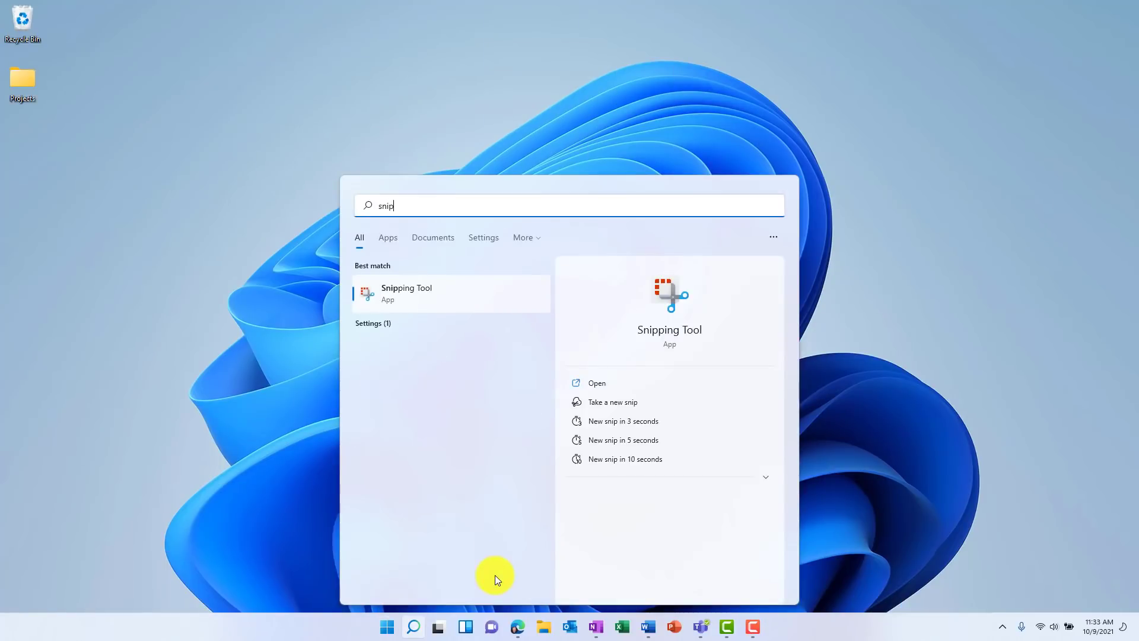
pyautogui.click(411, 298)
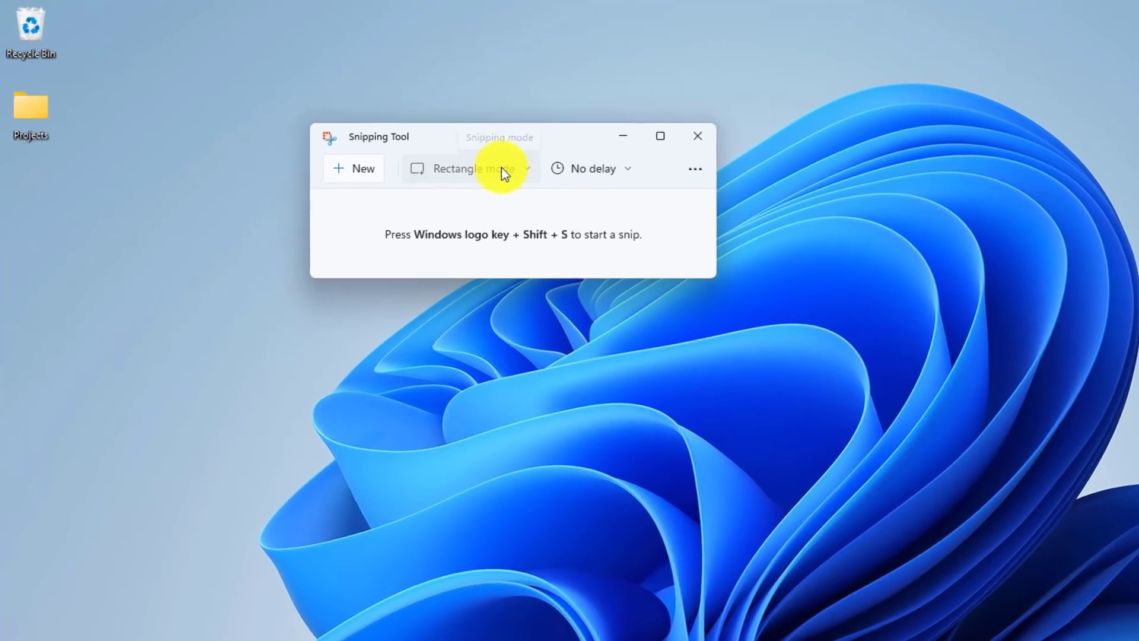
# Step: Review the snip shape modes and set the snip delay to 'Snip in 3 secs'
pyautogui.click(438, 146)
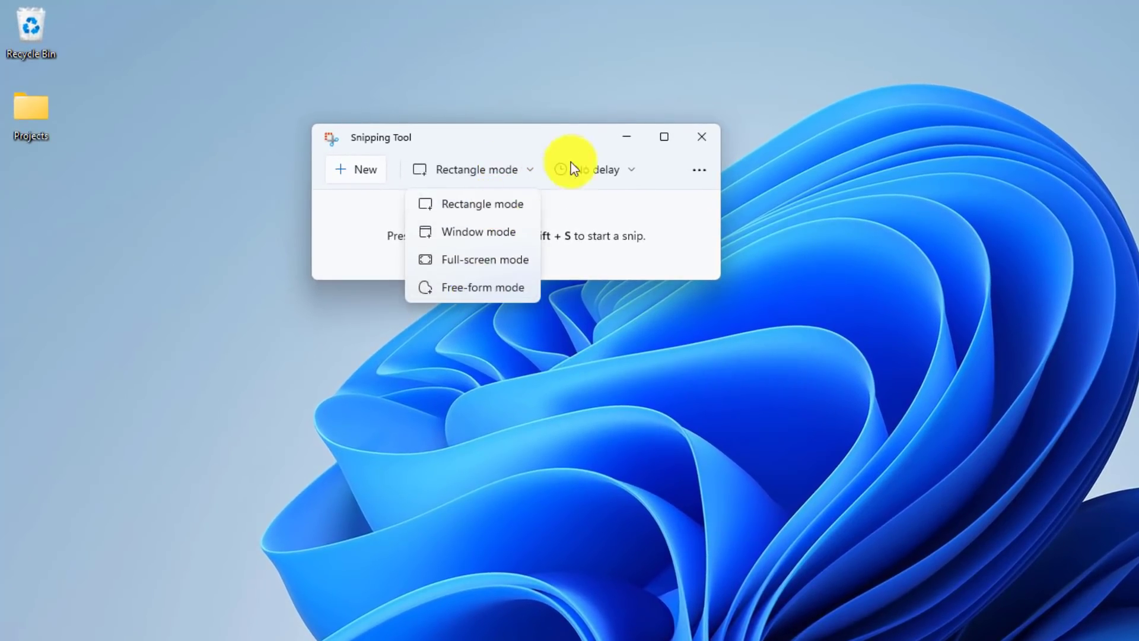
pyautogui.click(620, 221)
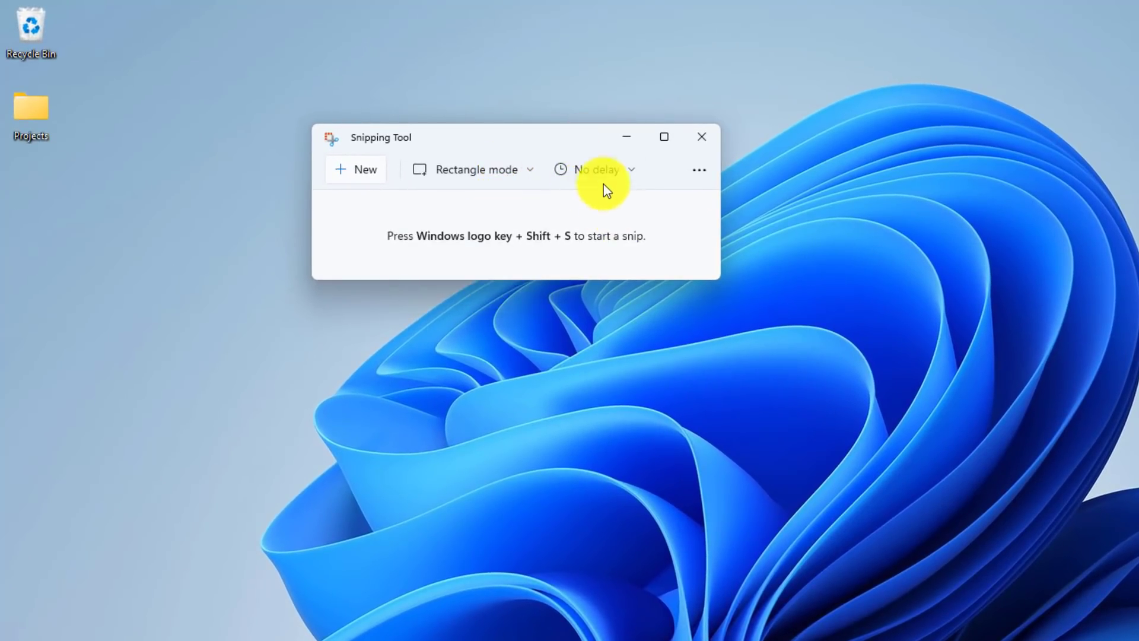
pyautogui.click(601, 172)
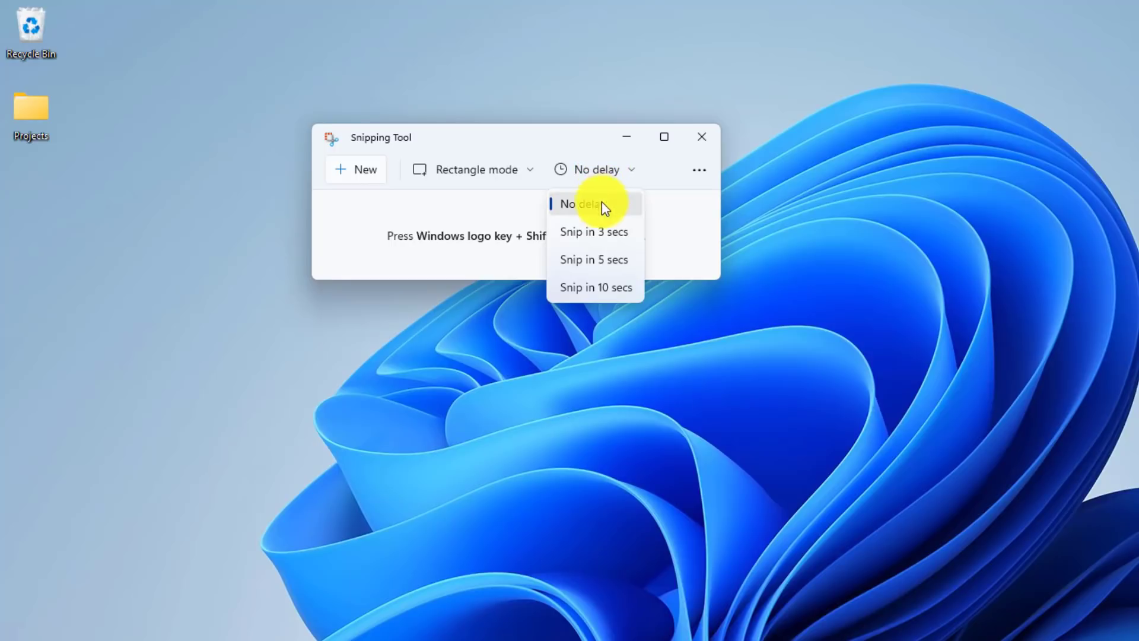
pyautogui.click(606, 232)
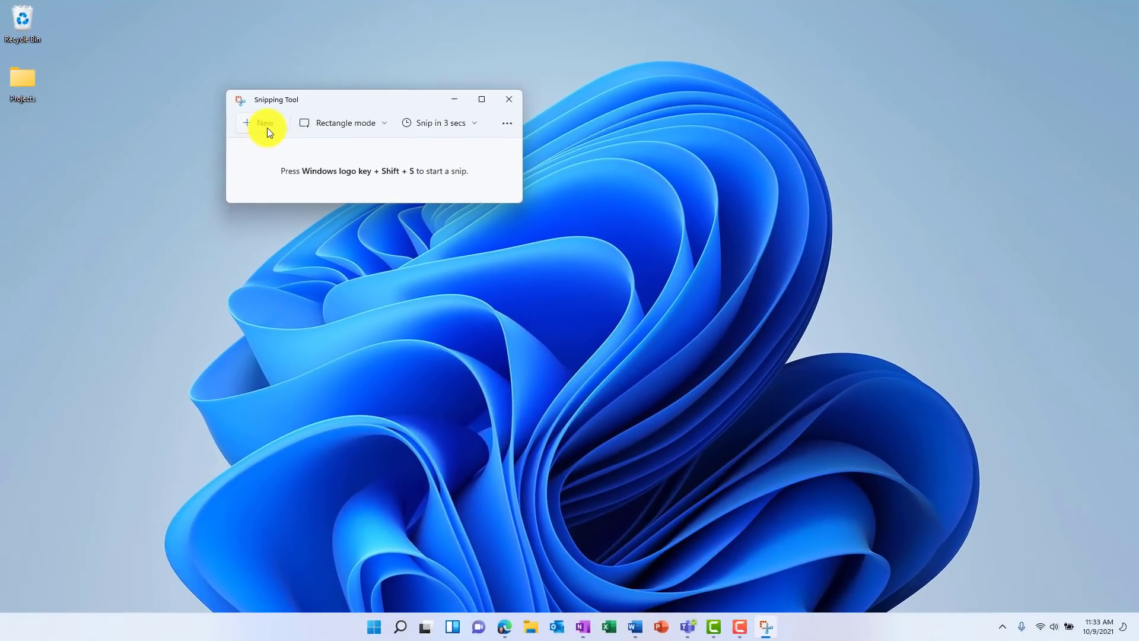
# Step: Take a delayed rectangle snip of the Surface Laptop Studio photo in the Edge article
pyautogui.click(355, 170)
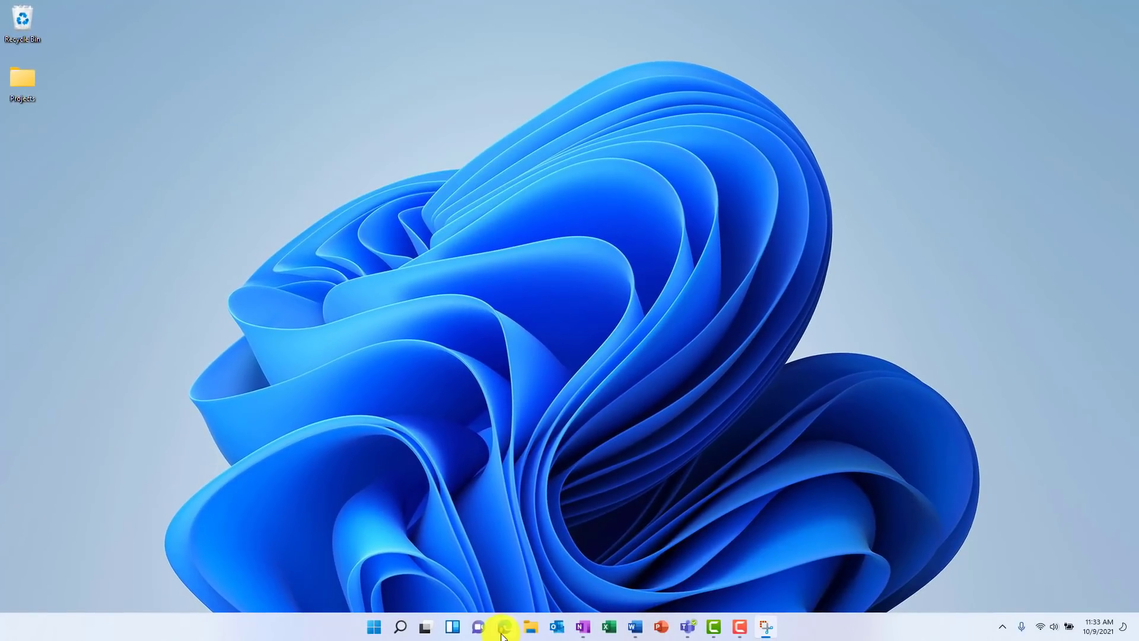
pyautogui.click(505, 628)
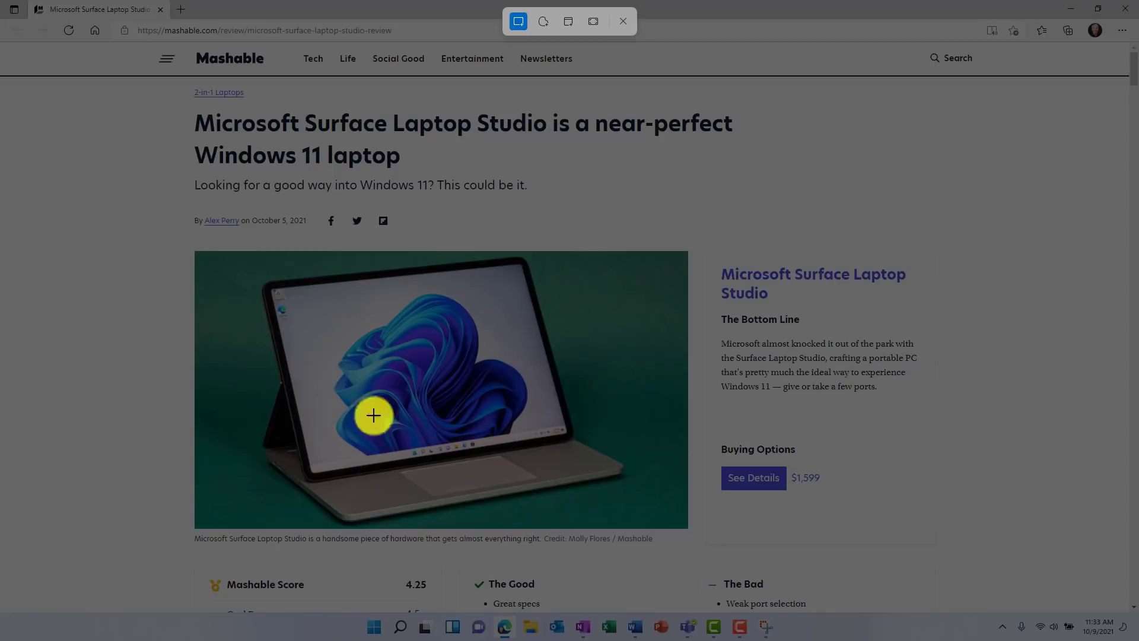
pyautogui.moveTo(193, 249); pyautogui.dragTo(689, 527)
pyautogui.moveTo(689, 527); pyautogui.dragTo(689, 527)
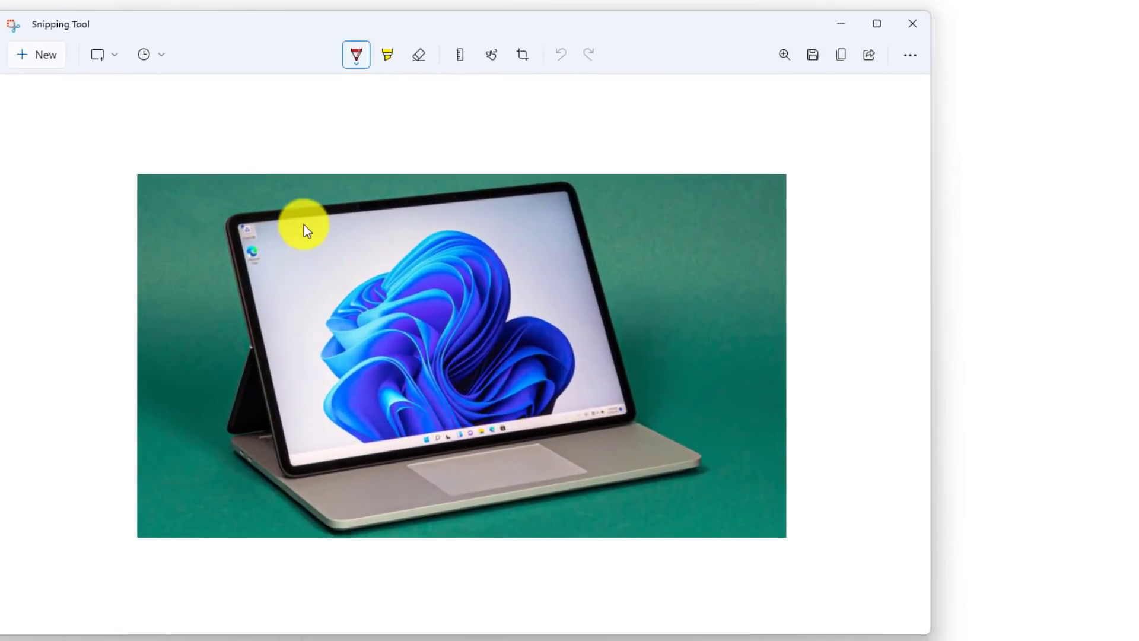
# Step: Crop the snip by trimming its left and right edges
pyautogui.click(525, 54)
pyautogui.moveTo(788, 353); pyautogui.dragTo(752, 353)
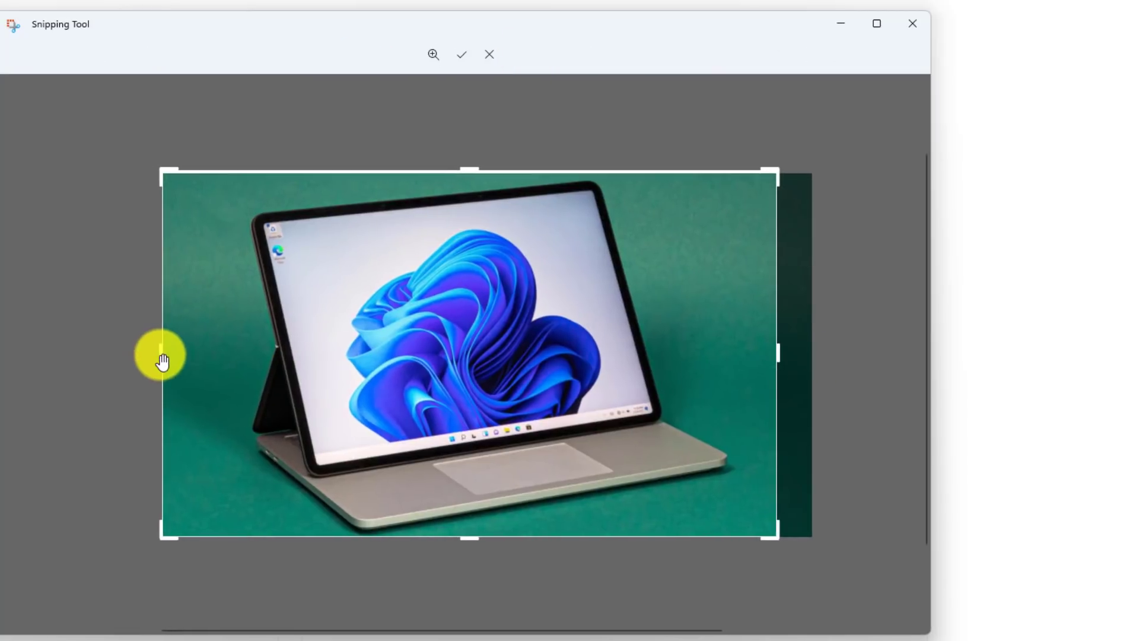
pyautogui.moveTo(160, 358); pyautogui.dragTo(212, 362)
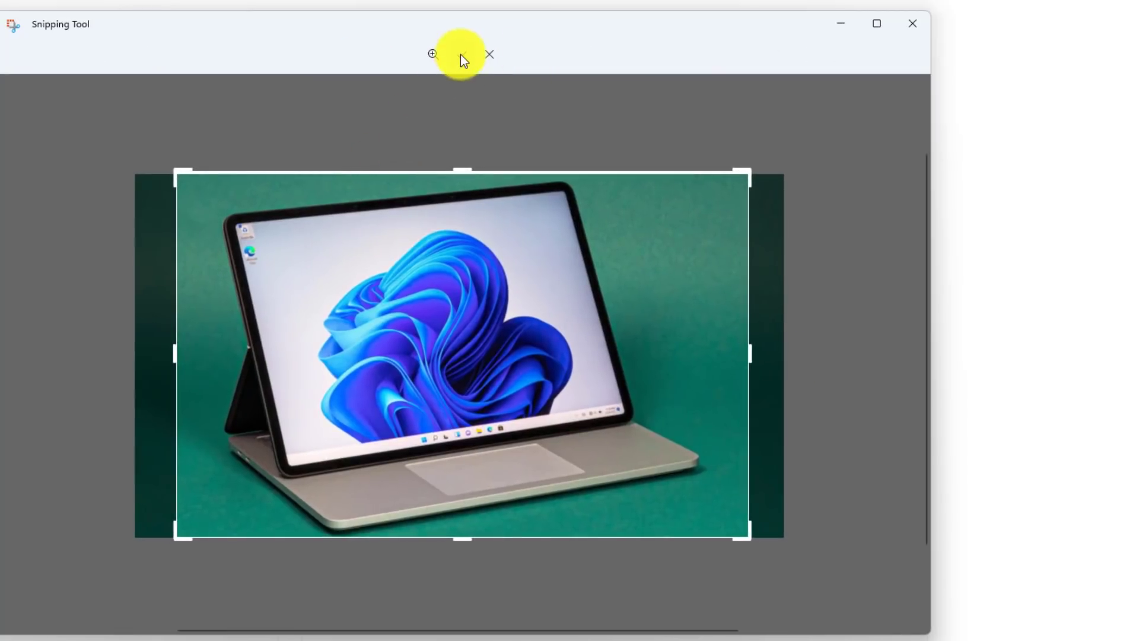
pyautogui.click(461, 55)
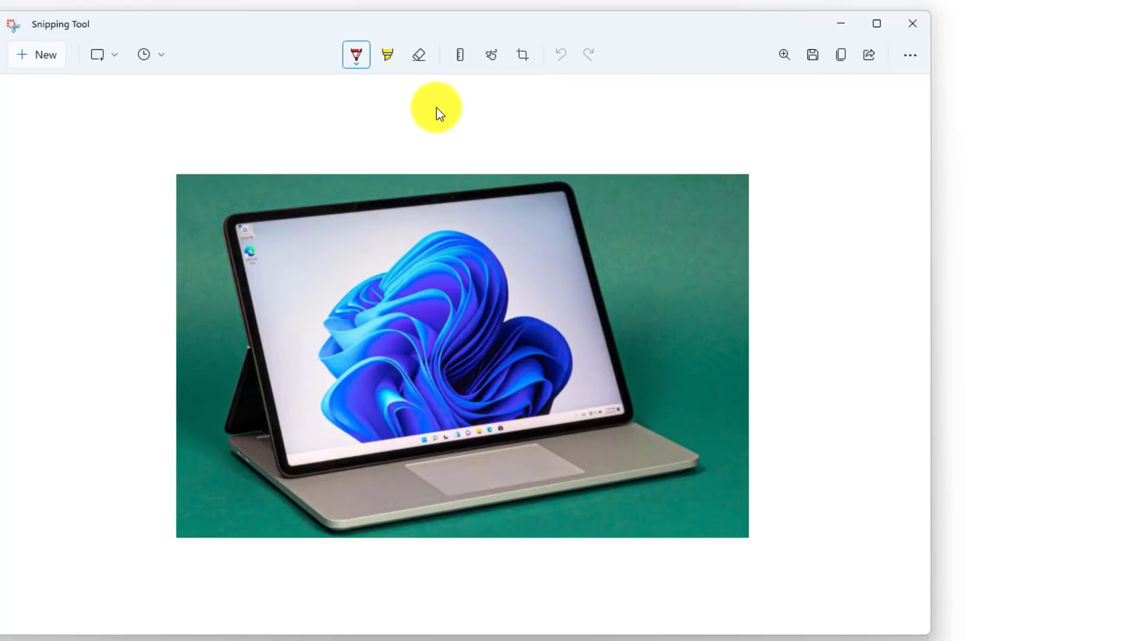
# Step: Circle the blue bloom on the laptop screen with a size-10 red pen stroke
pyautogui.click(357, 55)
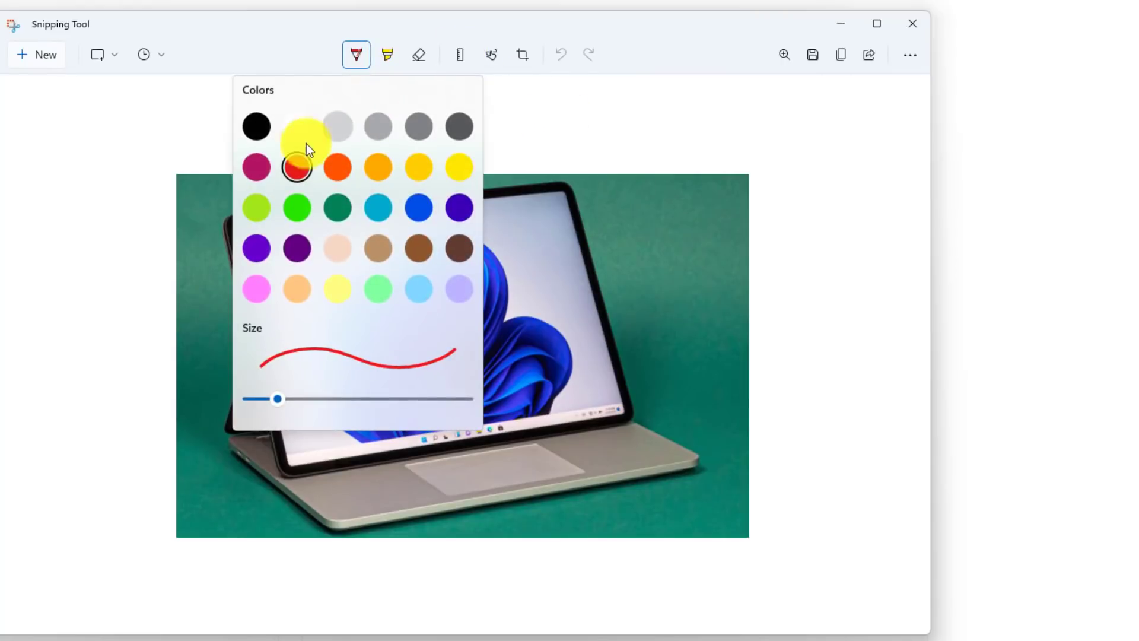
pyautogui.moveTo(287, 390)
pyautogui.mouseDown()
pyautogui.moveTo(287, 403)
pyautogui.moveTo(336, 403)
pyautogui.mouseUp()
pyautogui.press('Escape')
pyautogui.moveTo(467, 239)
pyautogui.mouseDown()
pyautogui.moveTo(361, 262)
pyautogui.moveTo(513, 396)
pyautogui.moveTo(462, 226)
pyautogui.mouseUp()
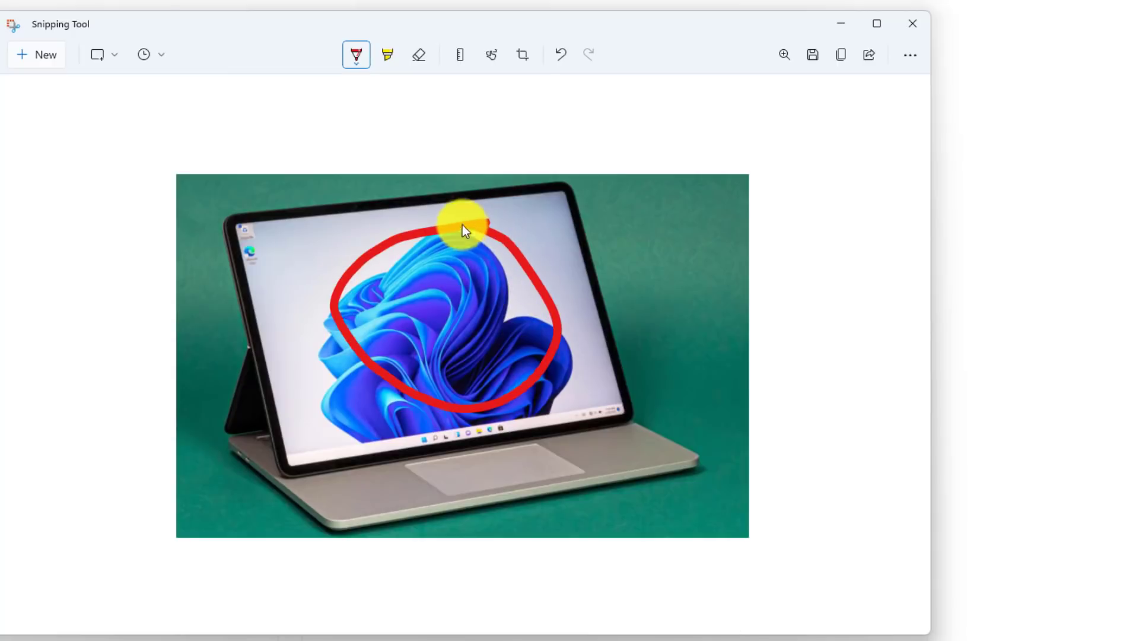
# Step: Draw a straight purple line across the laptop along the ruler
pyautogui.click(463, 60)
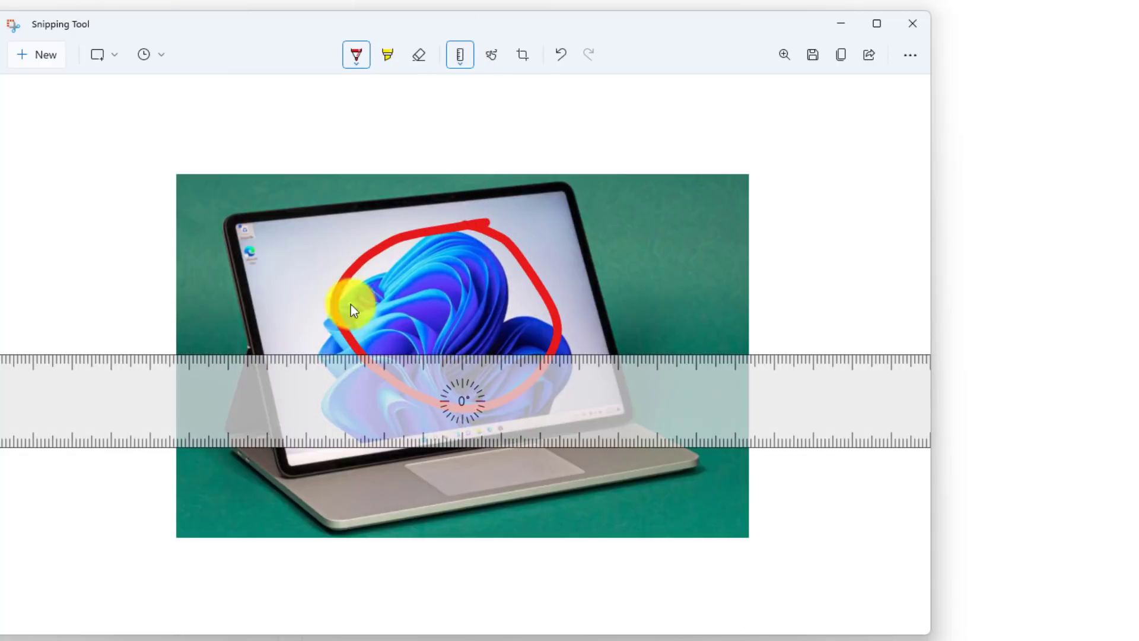
pyautogui.click(356, 57)
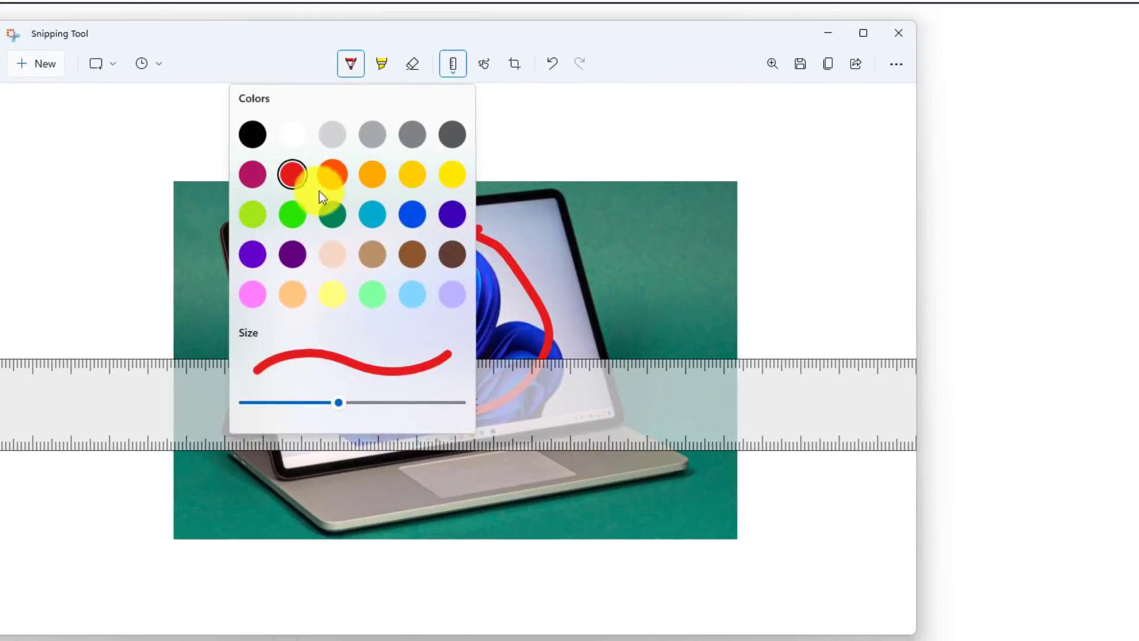
pyautogui.click(192, 397)
pyautogui.moveTo(207, 363)
pyautogui.mouseDown()
pyautogui.moveTo(707, 389)
pyautogui.moveTo(328, 388)
pyautogui.moveTo(262, 399)
pyautogui.mouseUp()
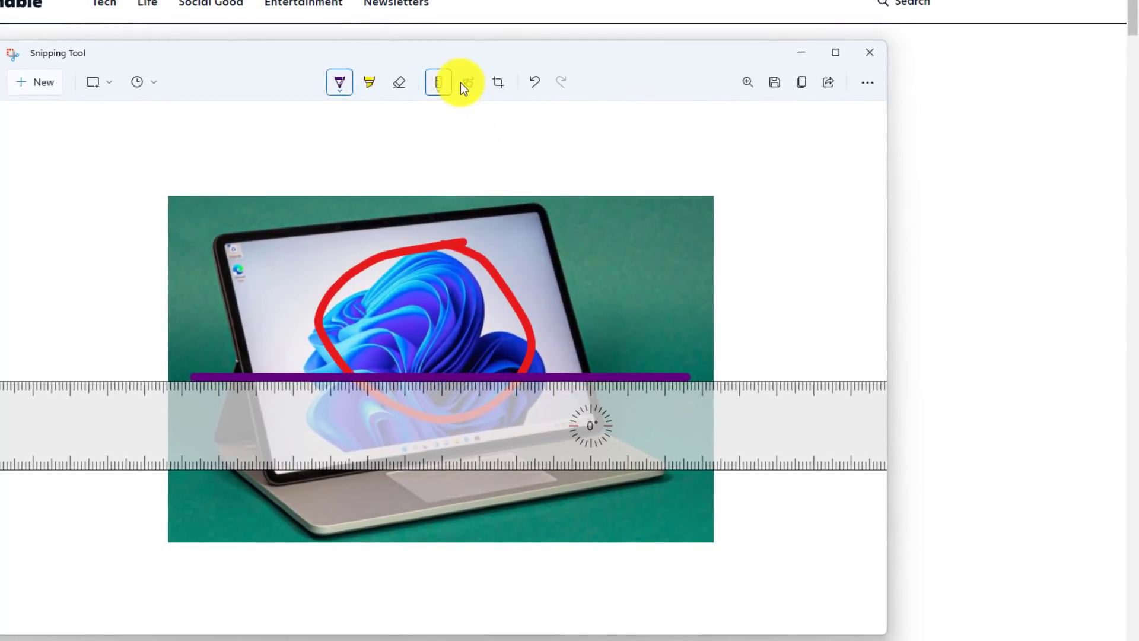
# Step: Swap the ruler for the protractor and trace a yellow circle around it
pyautogui.click(436, 89)
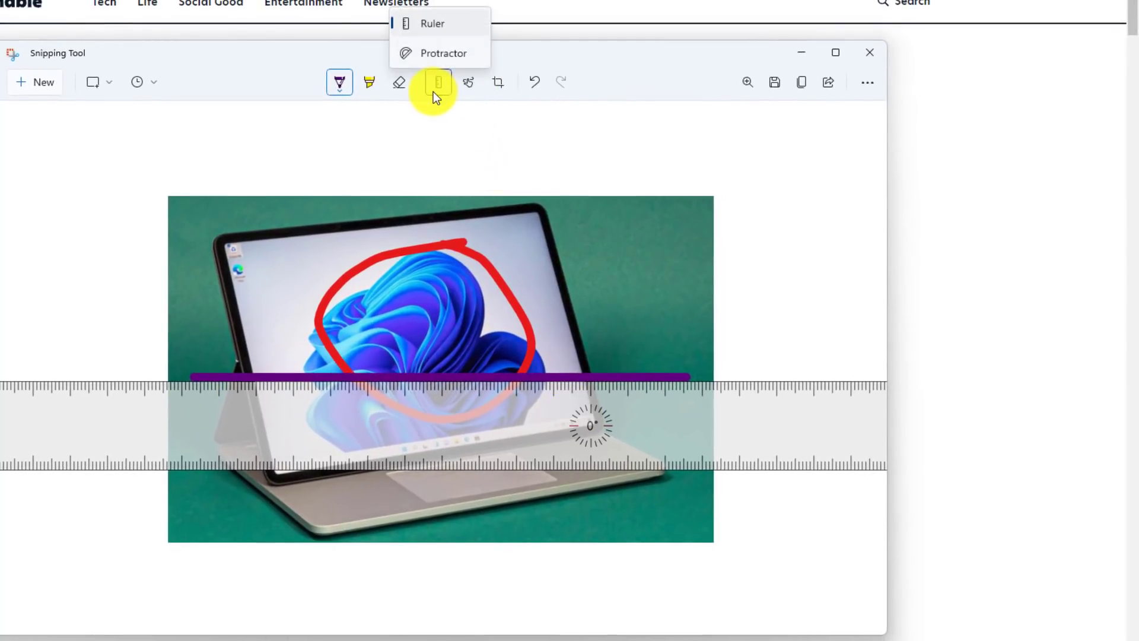
pyautogui.click(436, 57)
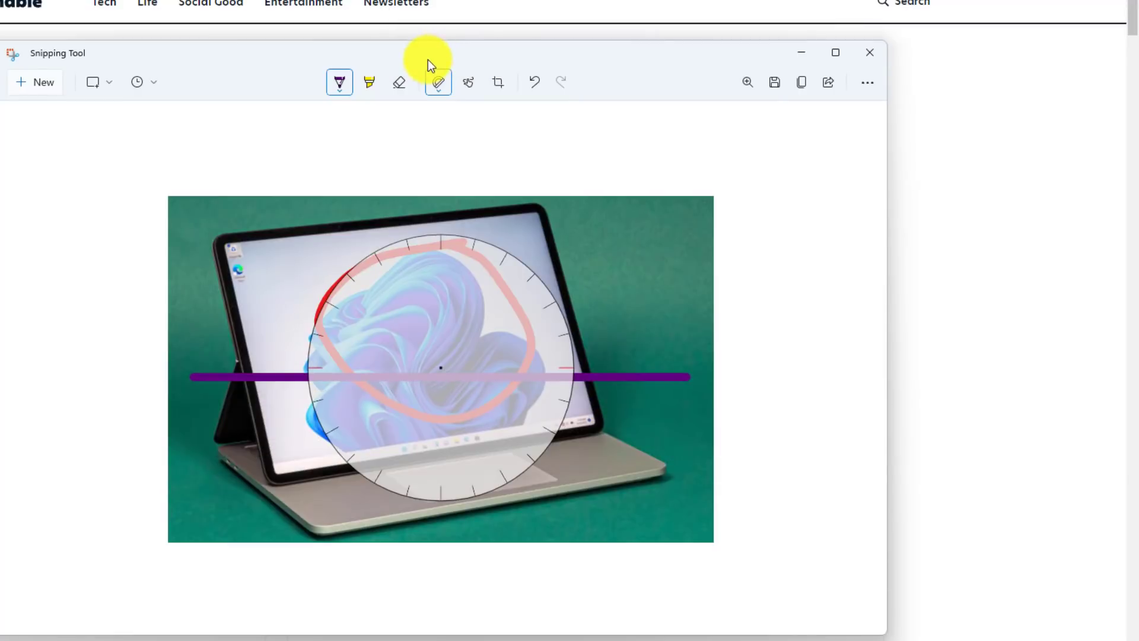
pyautogui.click(339, 83)
pyautogui.click(438, 189)
pyautogui.moveTo(457, 236)
pyautogui.mouseDown()
pyautogui.moveTo(511, 268)
pyautogui.moveTo(572, 408)
pyautogui.moveTo(493, 472)
pyautogui.moveTo(424, 479)
pyautogui.moveTo(377, 449)
pyautogui.moveTo(336, 361)
pyautogui.moveTo(401, 273)
pyautogui.moveTo(469, 261)
pyautogui.mouseUp()
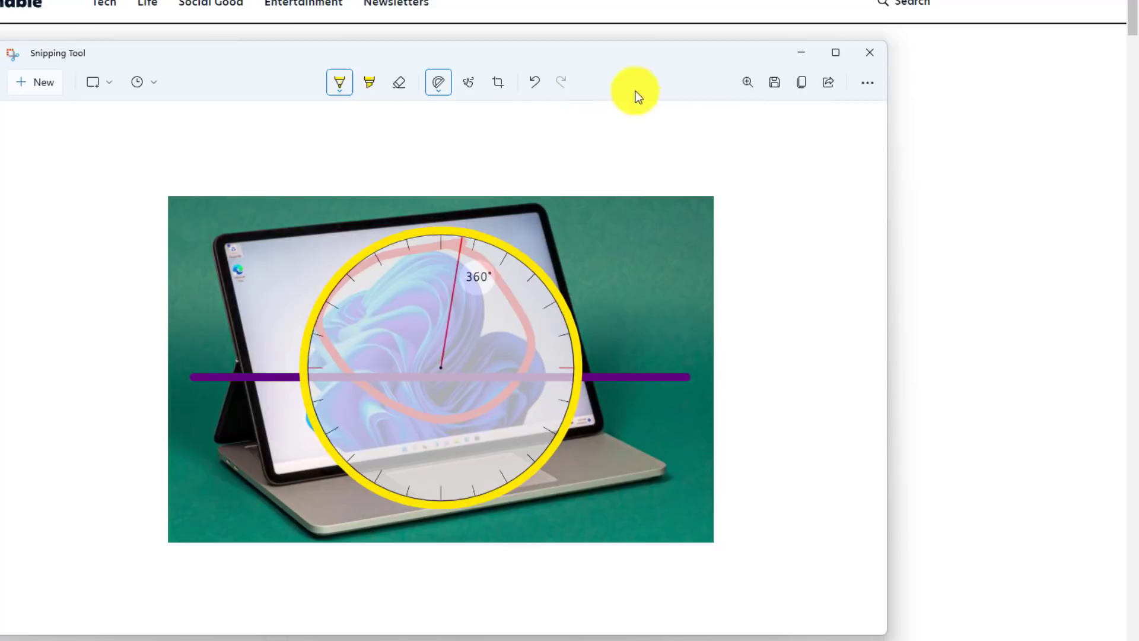
# Step: Save the annotated snip to the desktop as 'Surface Laptop Studio'
pyautogui.click(775, 83)
pyautogui.click(289, 369)
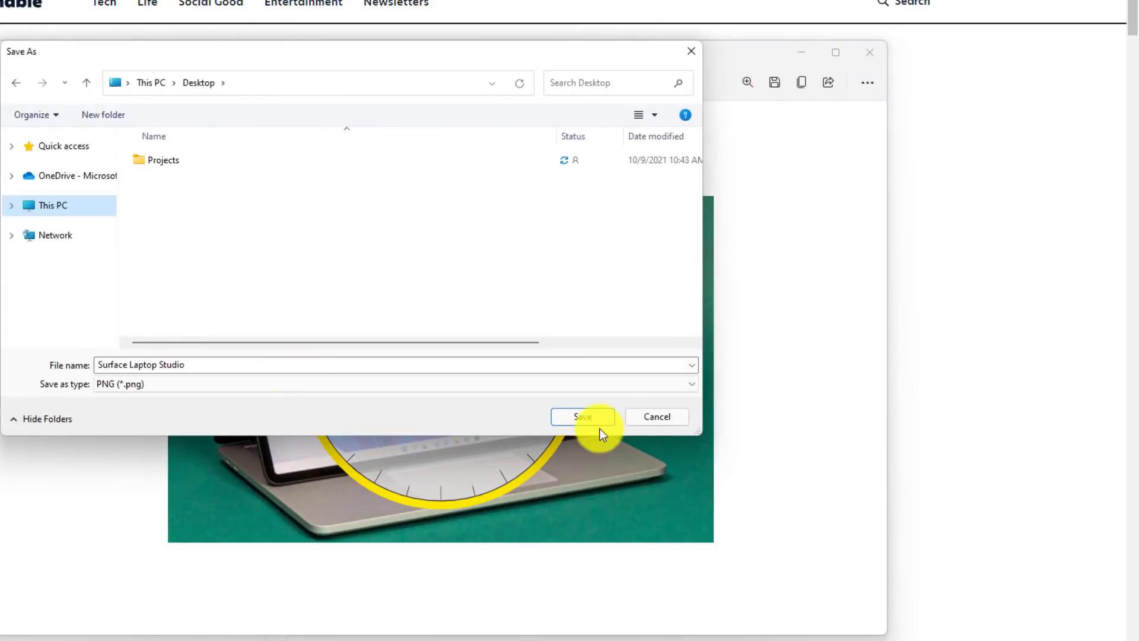
pyautogui.click(590, 420)
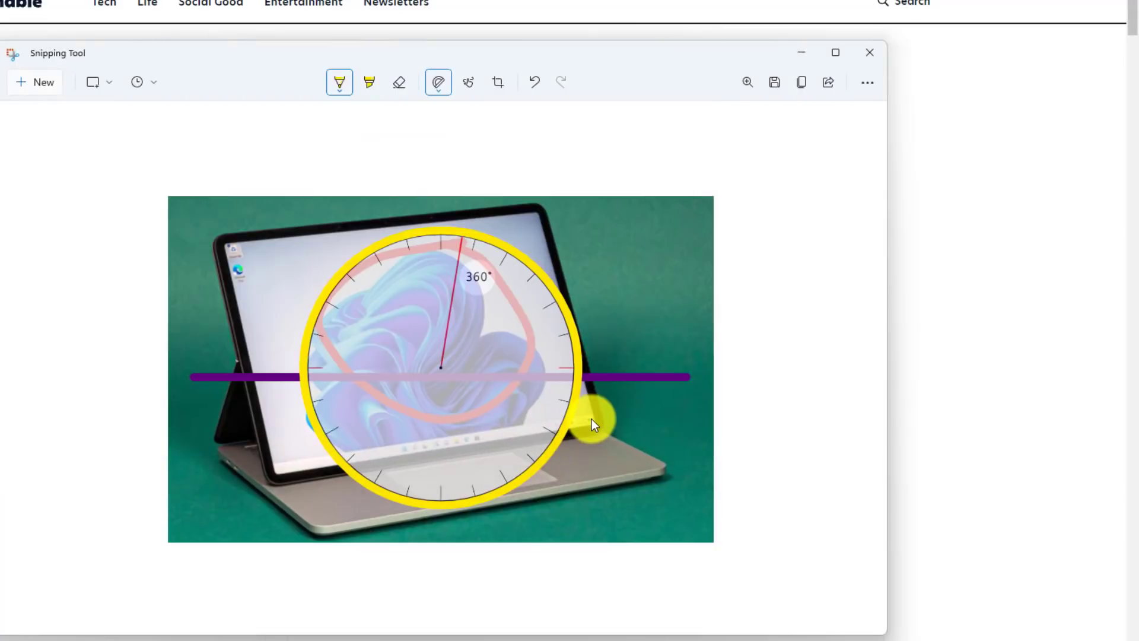
# Step: Open Snipping Tool settings and expand, then collapse, the App theme choices
pyautogui.click(868, 83)
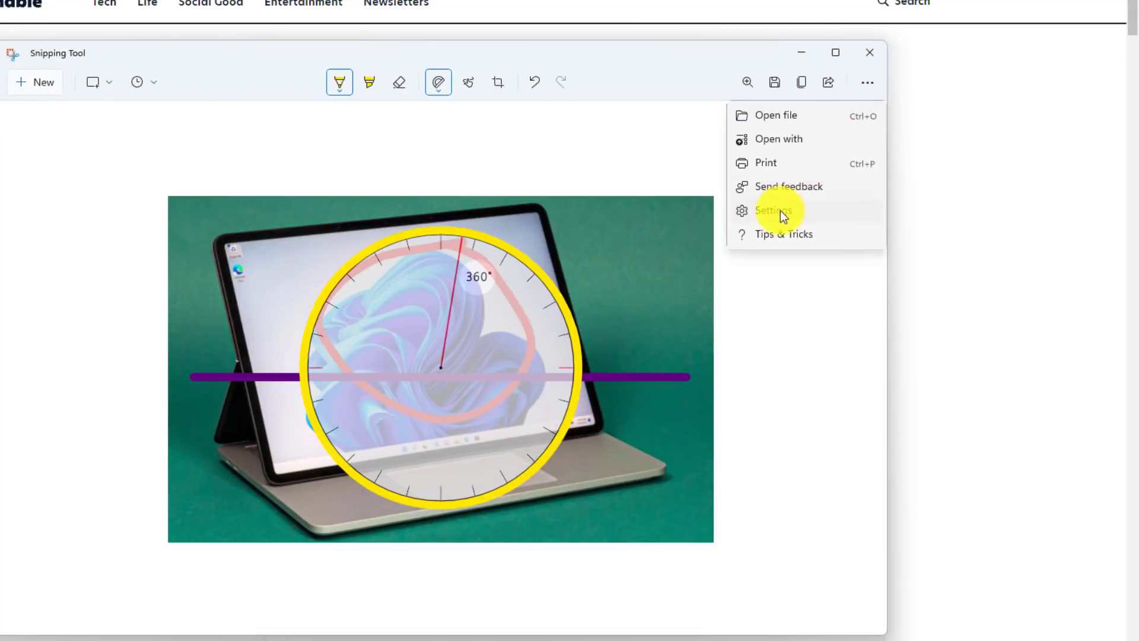
pyautogui.click(778, 214)
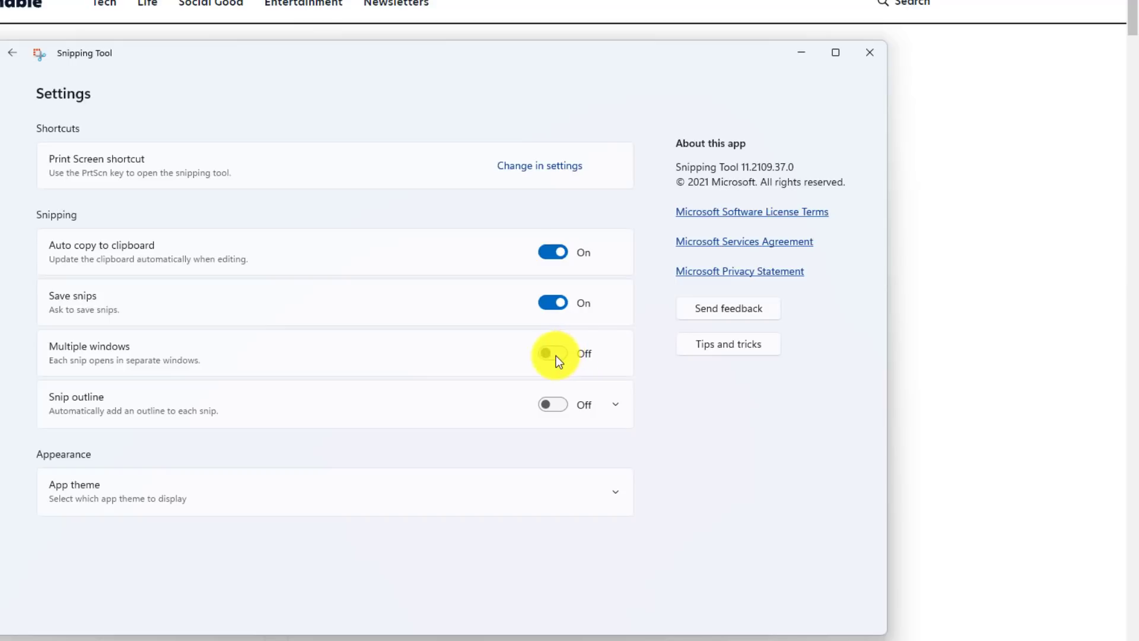
pyautogui.click(617, 492)
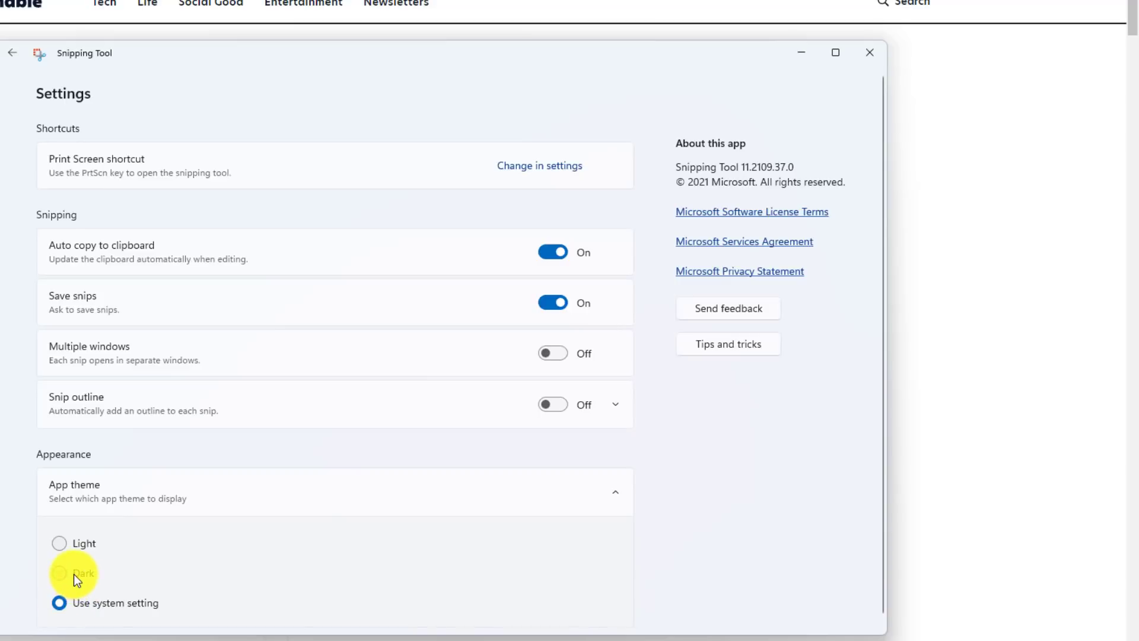
pyautogui.click(614, 498)
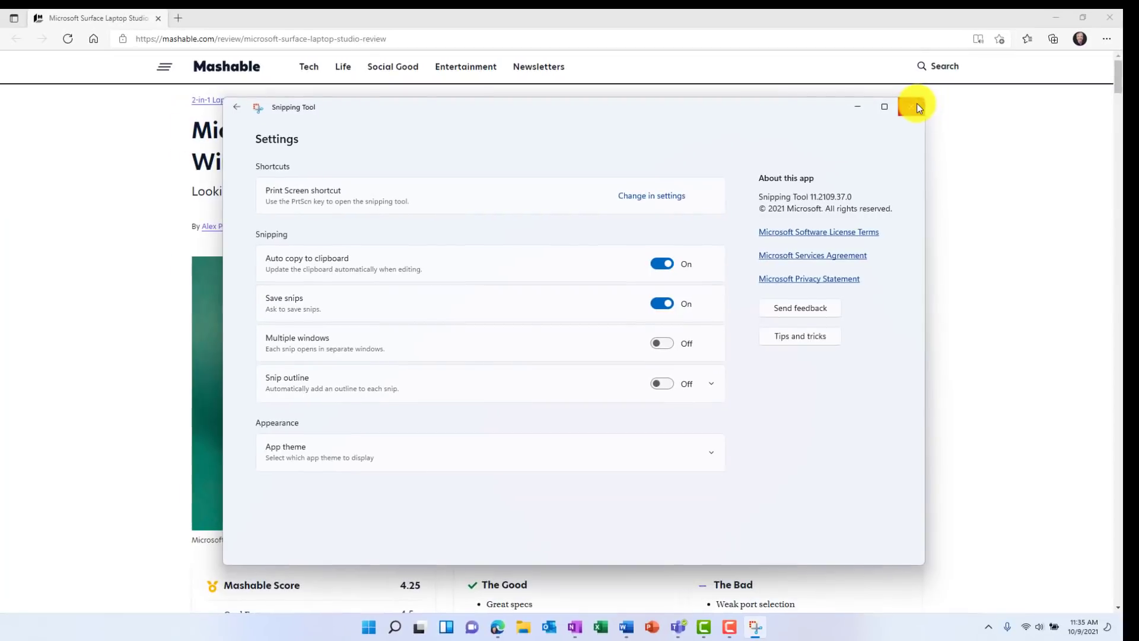
# Step: Close Snipping Tool and take a Win+Shift+S rectangle screenshot of the article's laptop photo
pyautogui.click(869, 52)
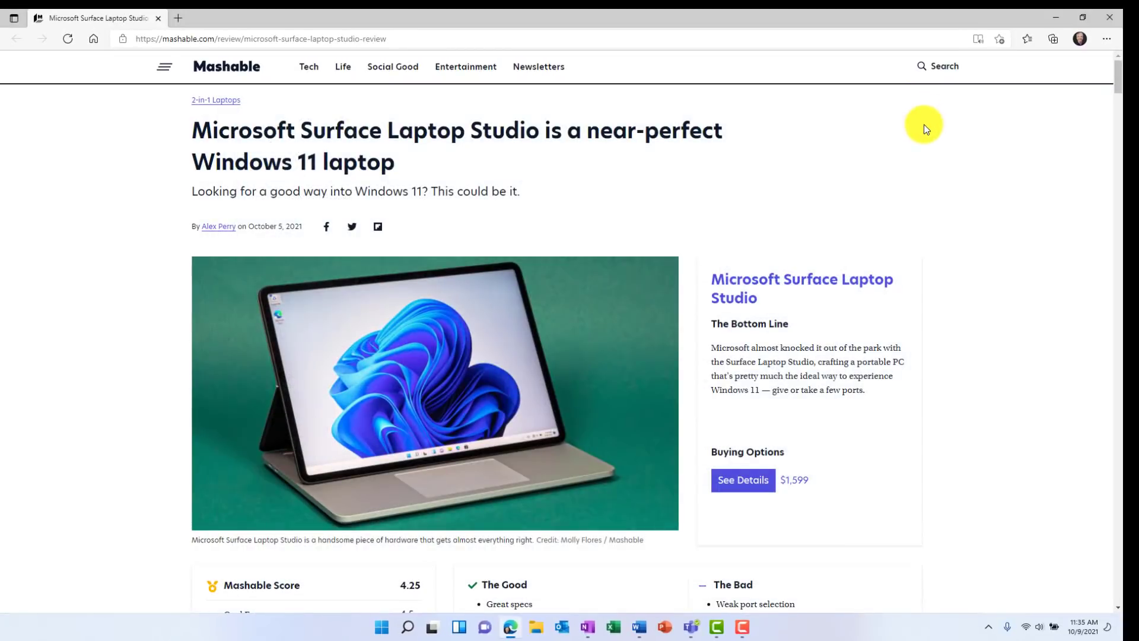
pyautogui.press('super+shift+s')
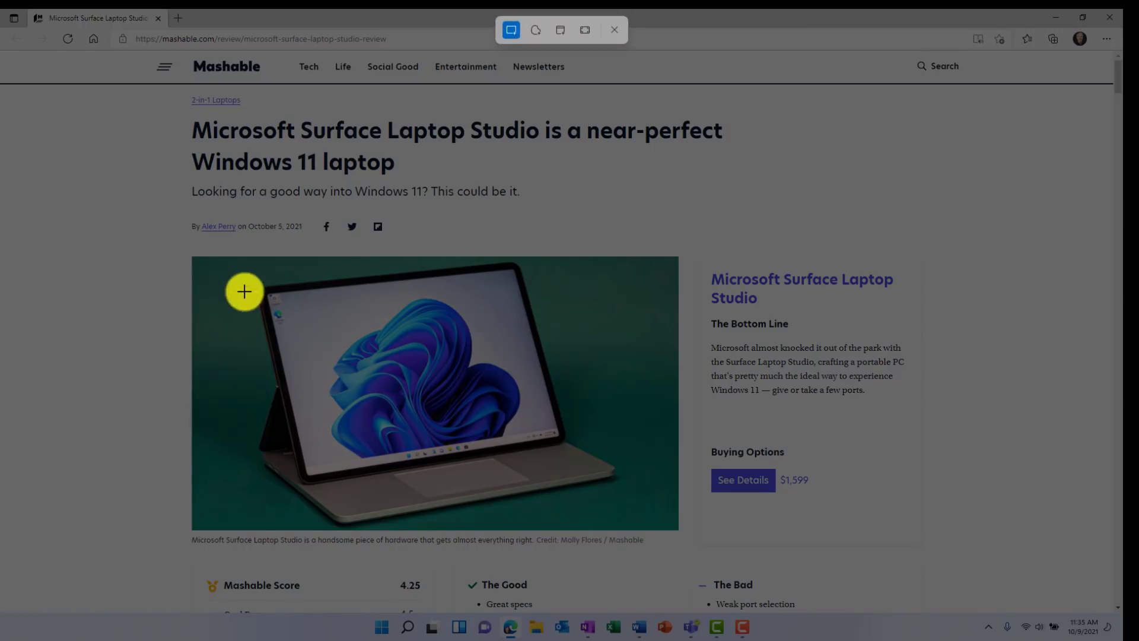
pyautogui.moveTo(191, 257); pyautogui.dragTo(678, 528)
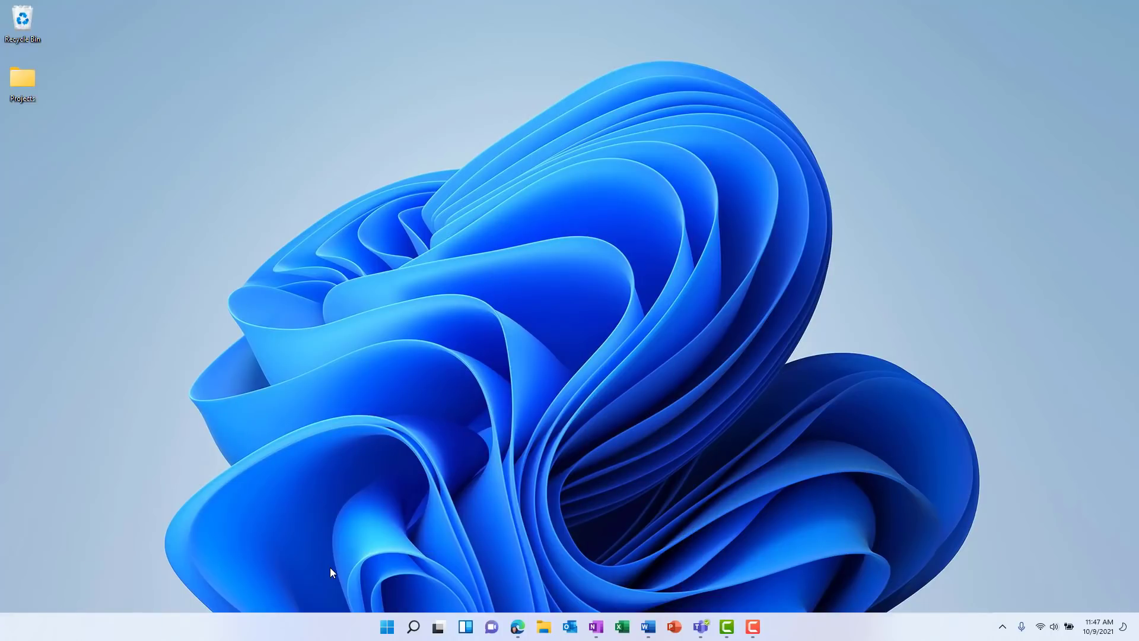
# Step: Launch Calculator from a Start search for 'calculator'
pyautogui.press('super')
pyautogui.write('cal')
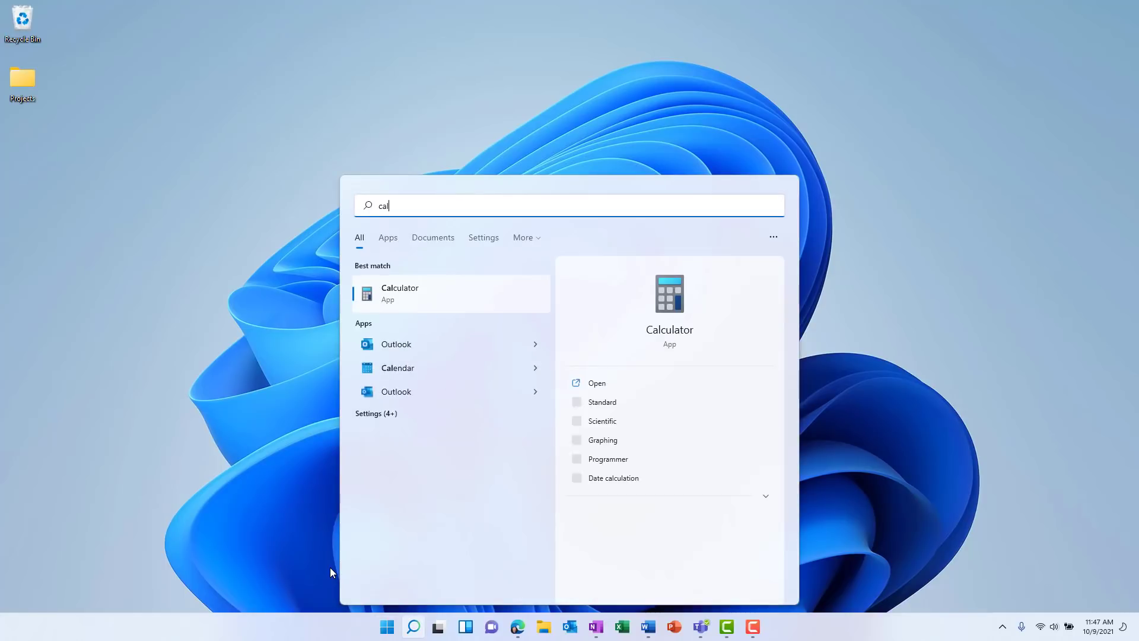
pyautogui.write('culator')
pyautogui.click(418, 285)
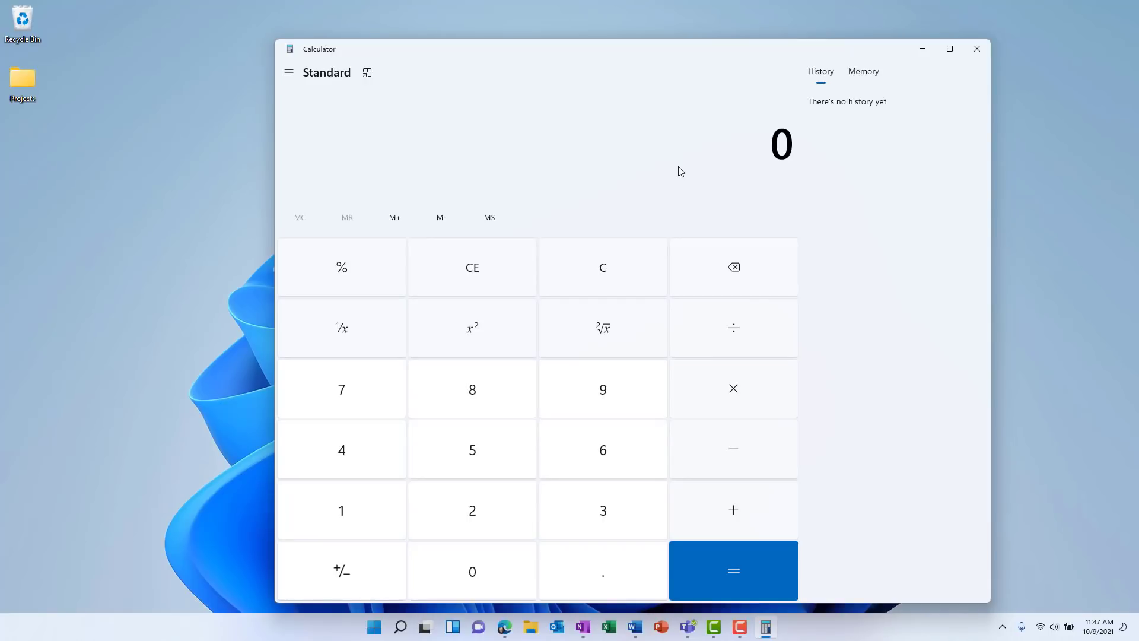
# Step: Switch through Scientific, Graphing and Programmer modes, ending on the Temperature converter
pyautogui.click(292, 71)
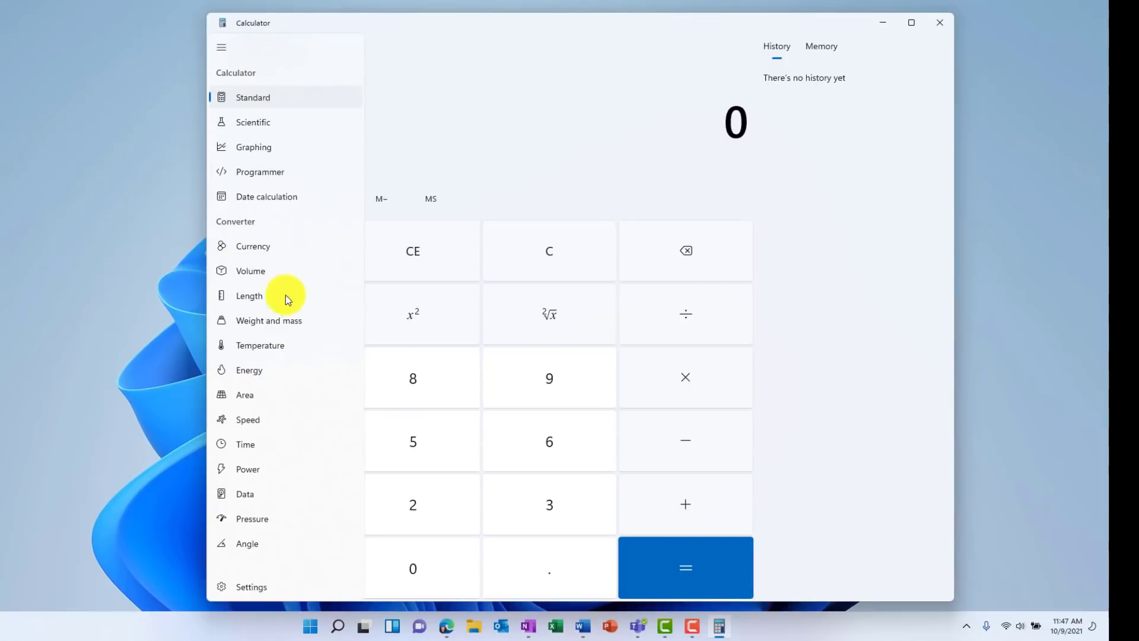
pyautogui.click(278, 122)
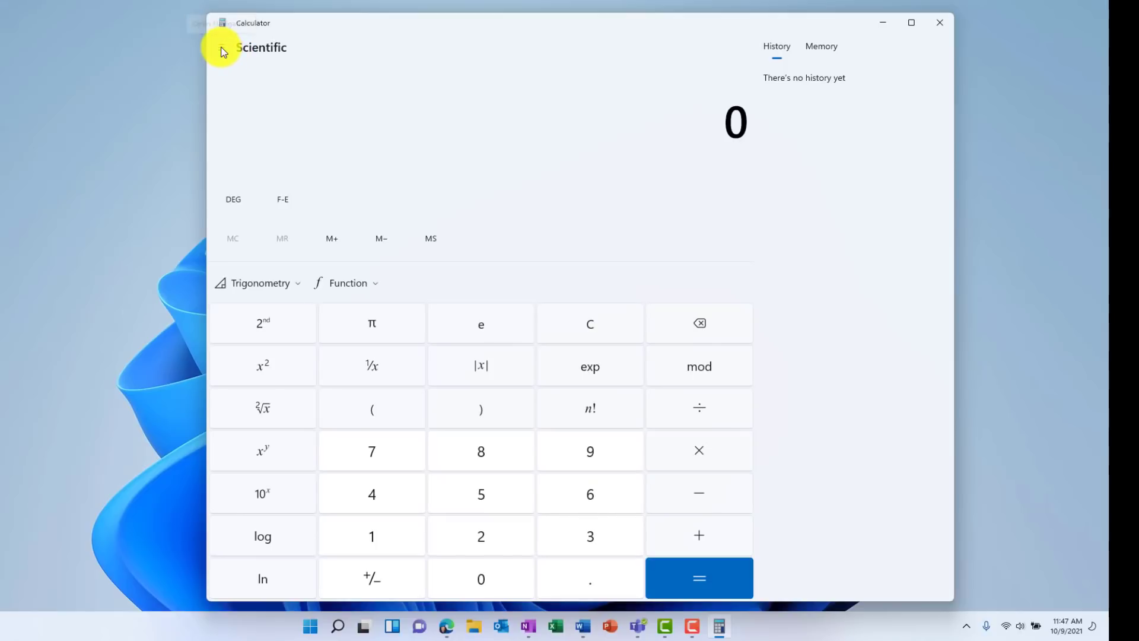
pyautogui.click(223, 50)
pyautogui.click(287, 149)
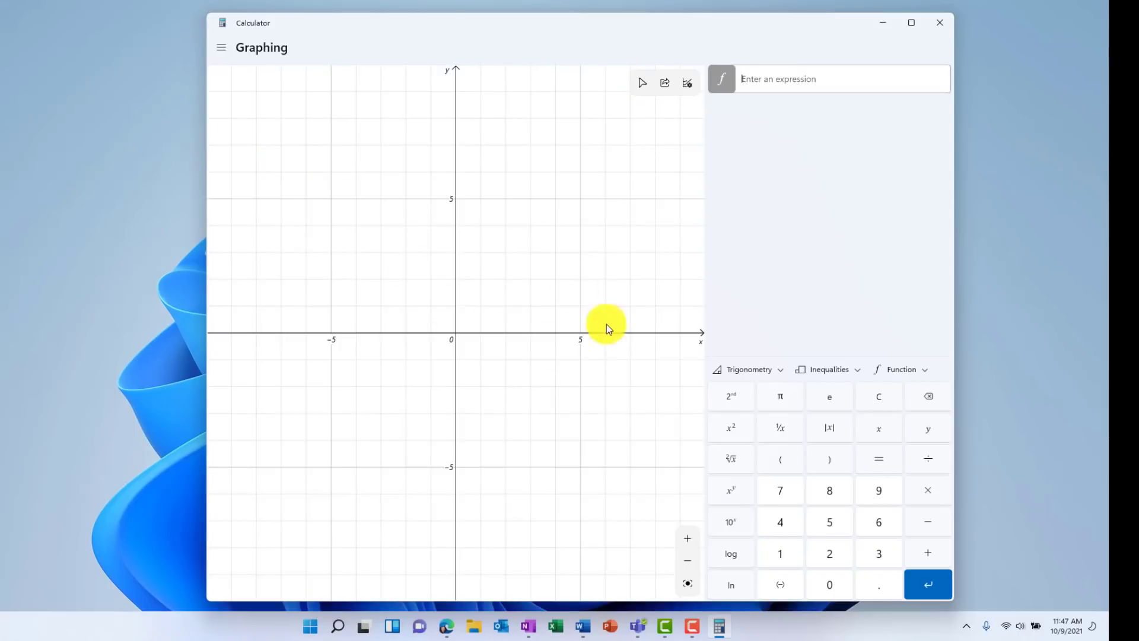
pyautogui.click(222, 48)
pyautogui.click(267, 171)
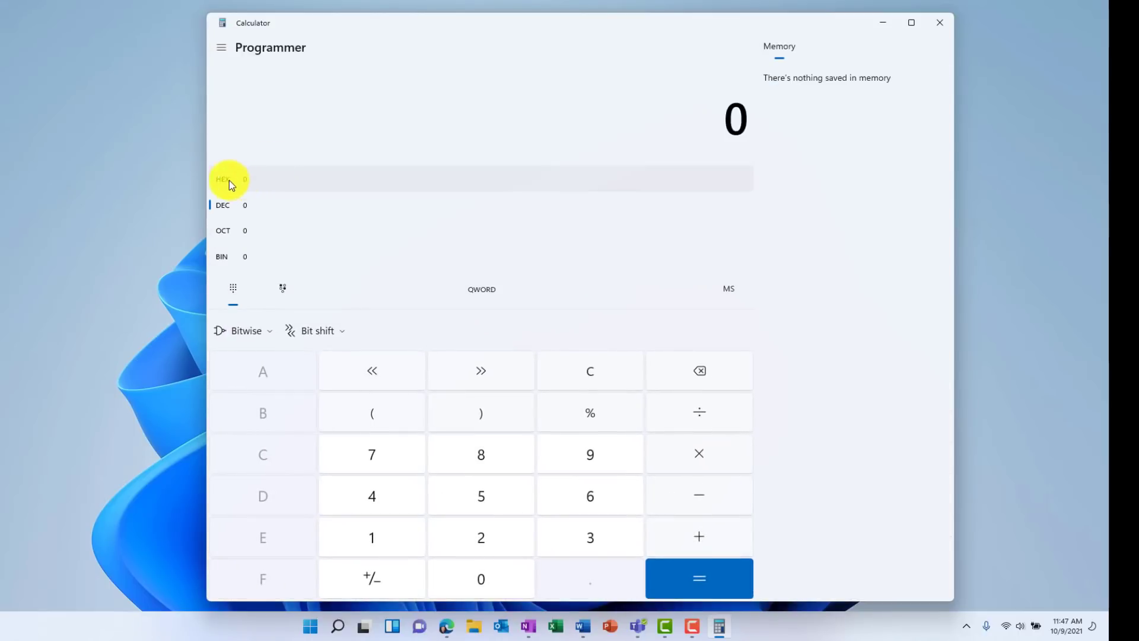
pyautogui.click(223, 51)
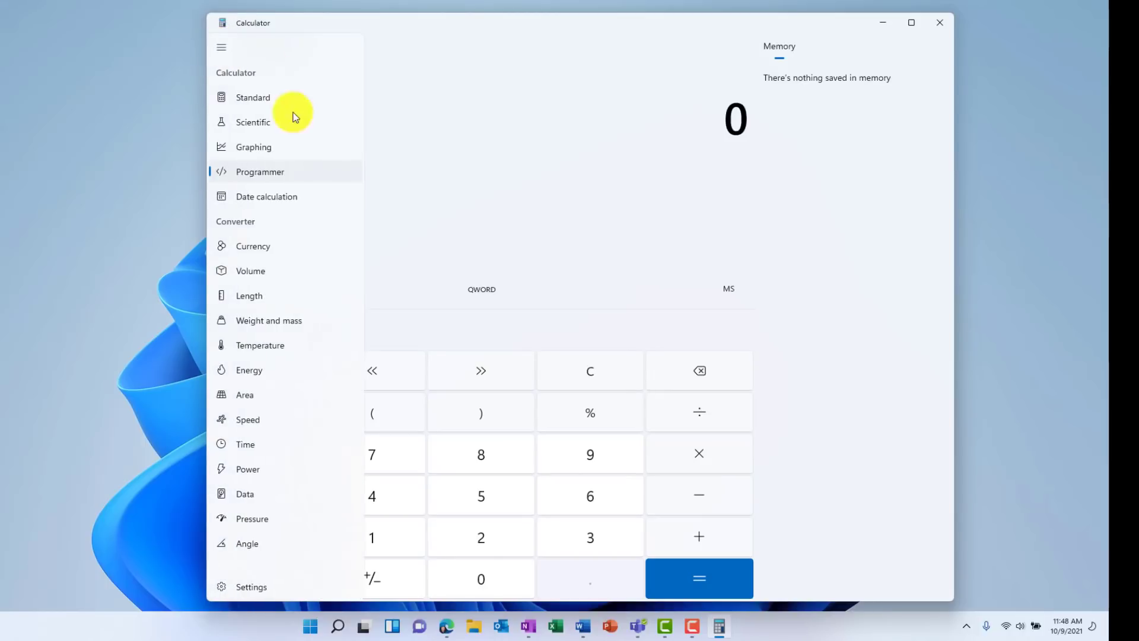
pyautogui.click(294, 344)
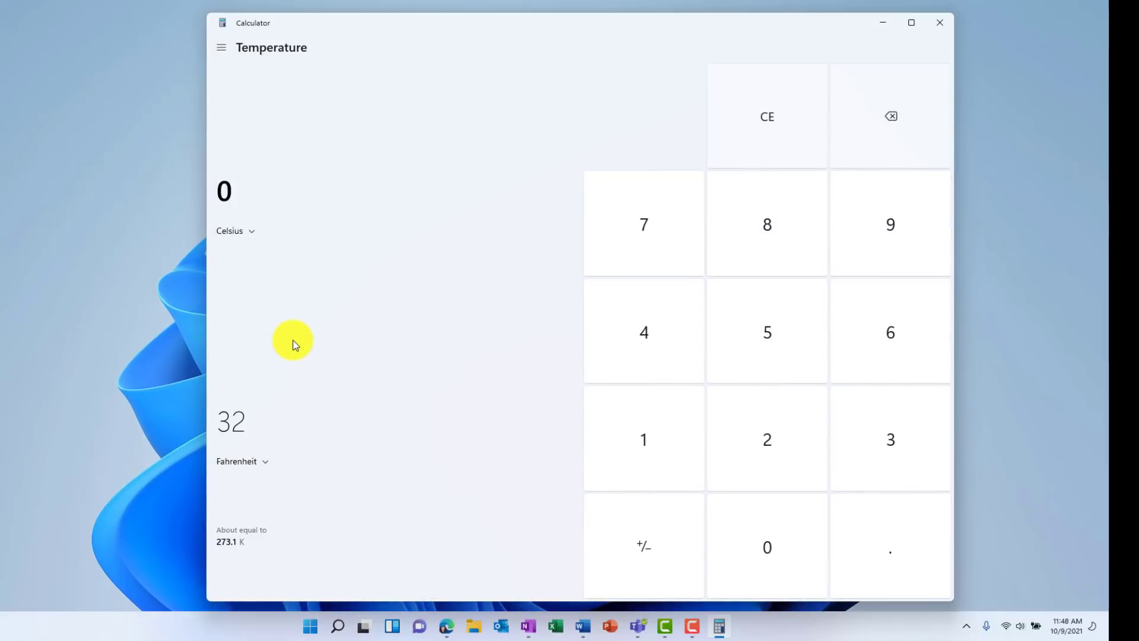
# Step: Convert 50 US dollars to Europe - Euro in the Currency converter, giving €43.21
pyautogui.click(223, 48)
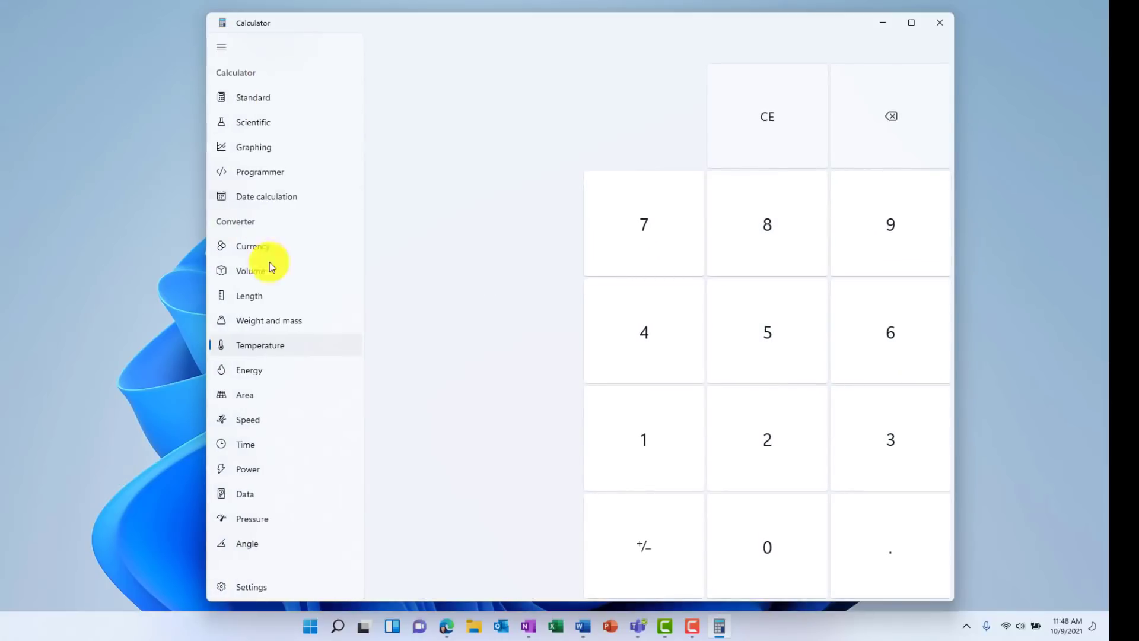
pyautogui.click(260, 254)
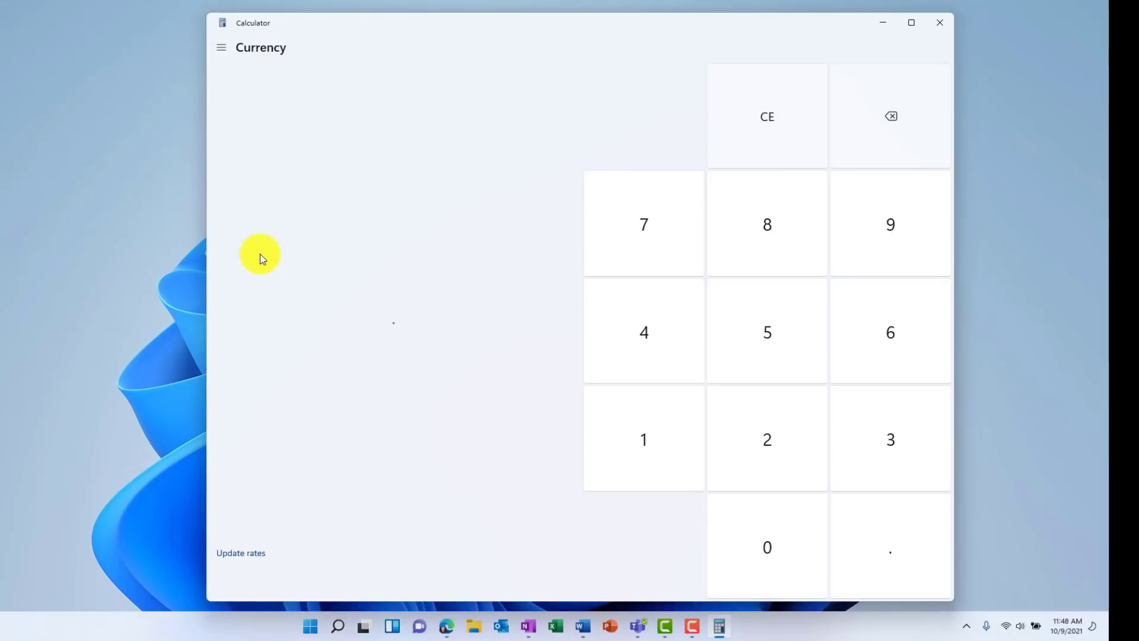
pyautogui.click(774, 332)
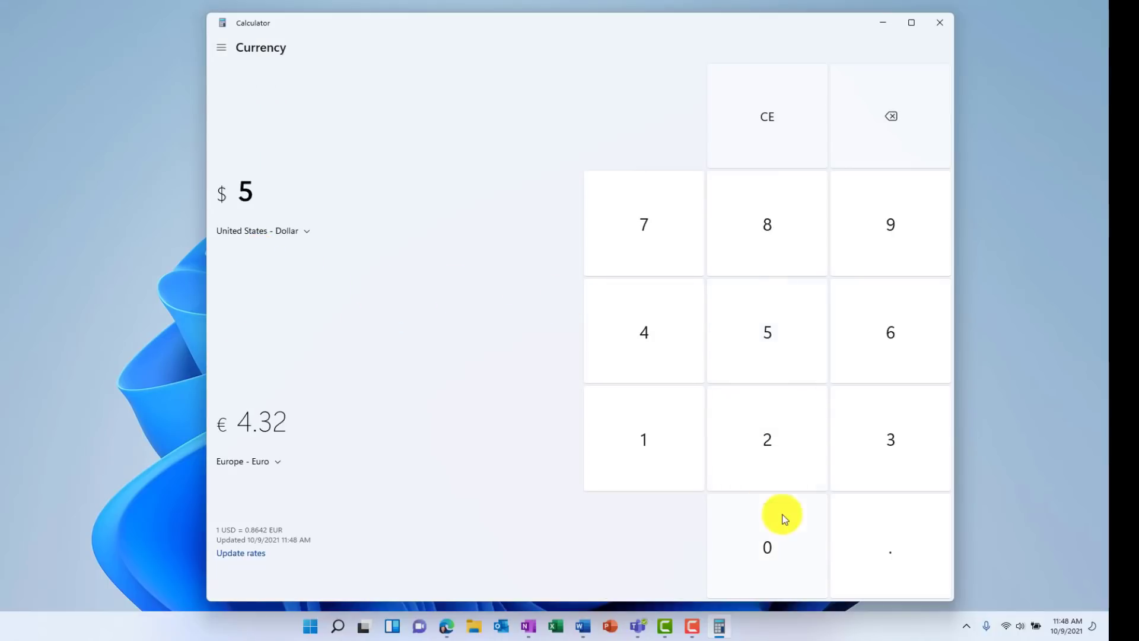
pyautogui.click(746, 510)
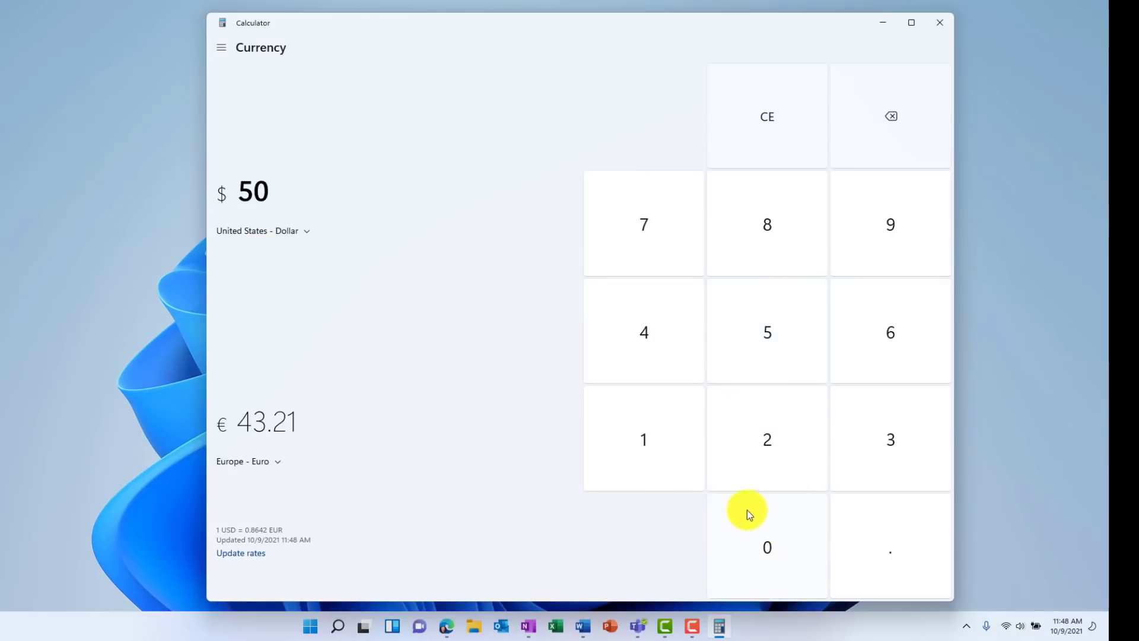
pyautogui.click(279, 465)
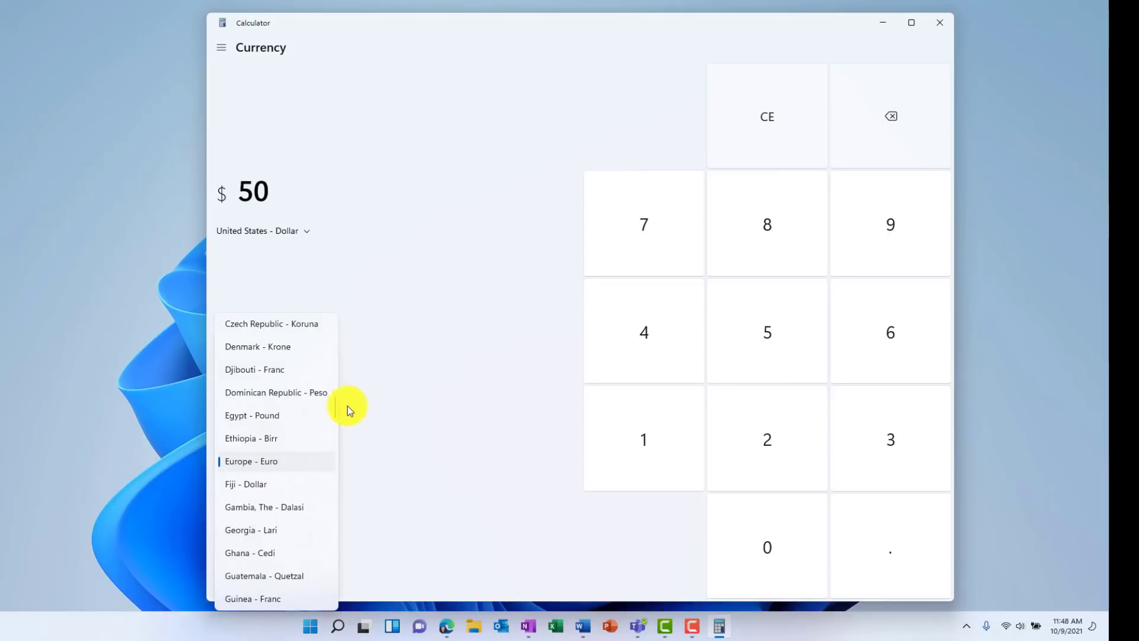
pyautogui.scroll(10, 333, 410)
pyautogui.scroll(2, 337, 356)
pyautogui.scroll(-15, 334, 437)
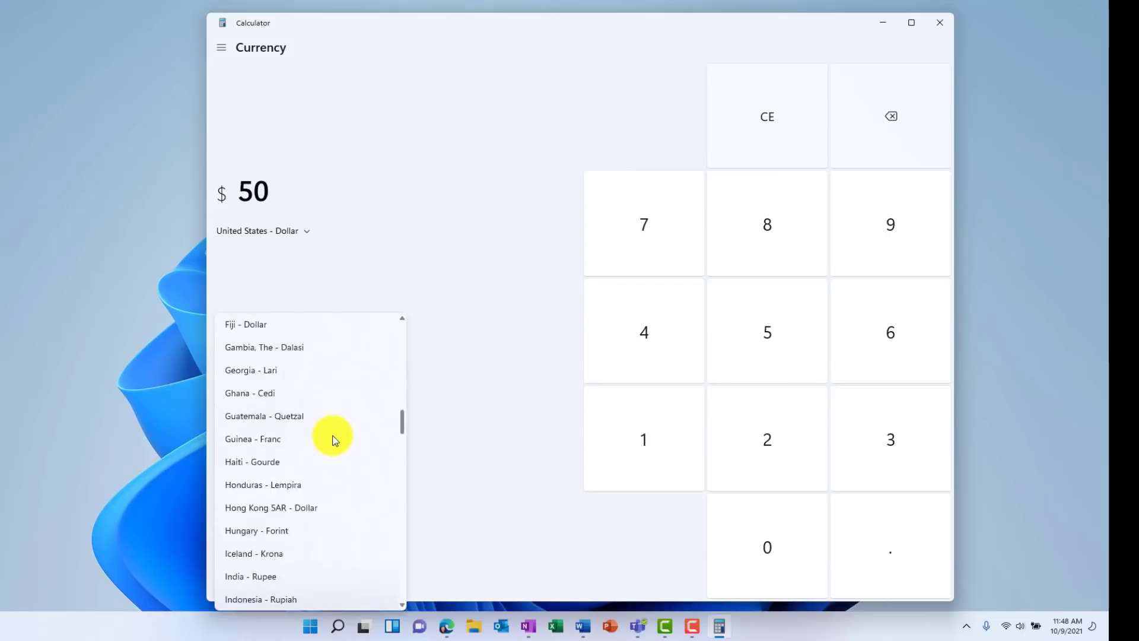
pyautogui.click(422, 198)
pyautogui.click(221, 48)
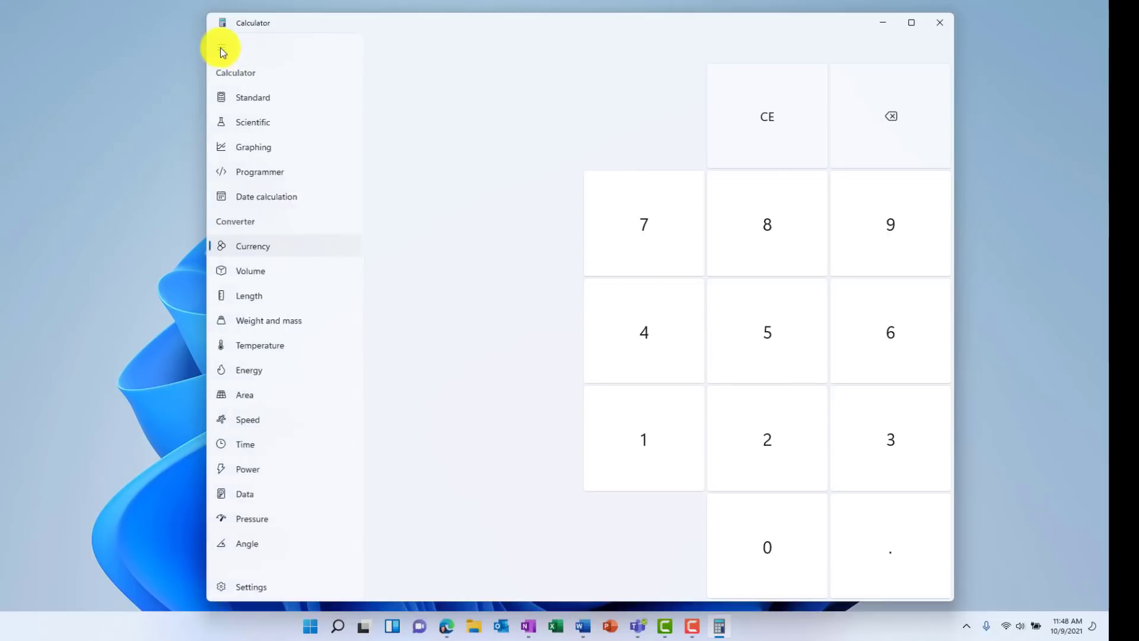
# Step: Convert 42 kilograms to pounds in the Weight and mass converter, giving 92.59415 lb
pyautogui.click(306, 326)
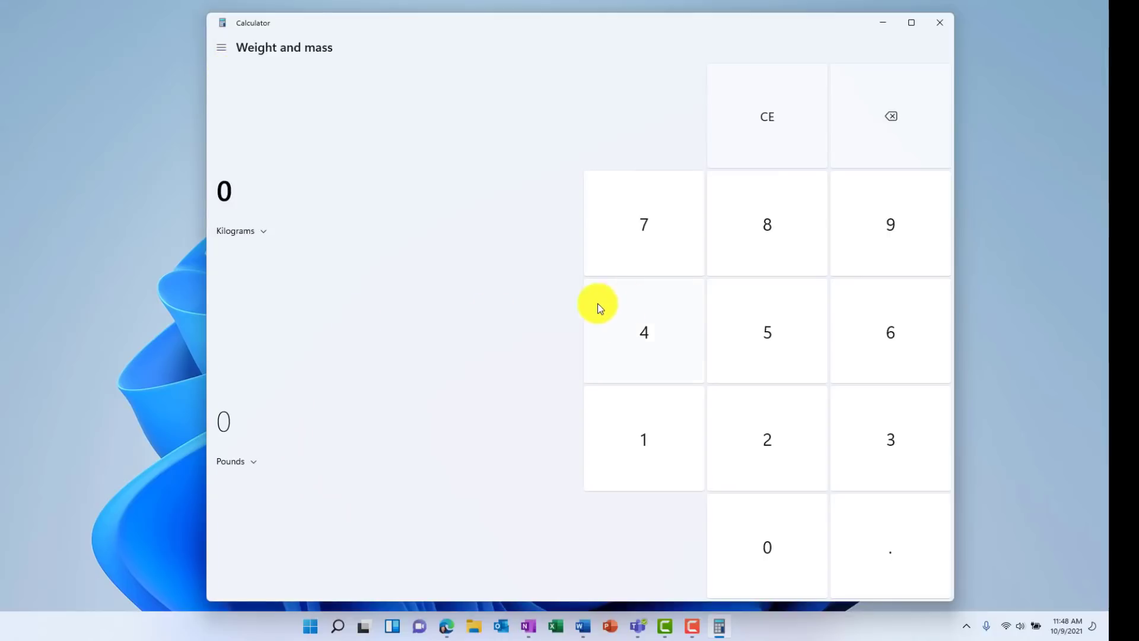
pyautogui.click(669, 297)
pyautogui.click(751, 430)
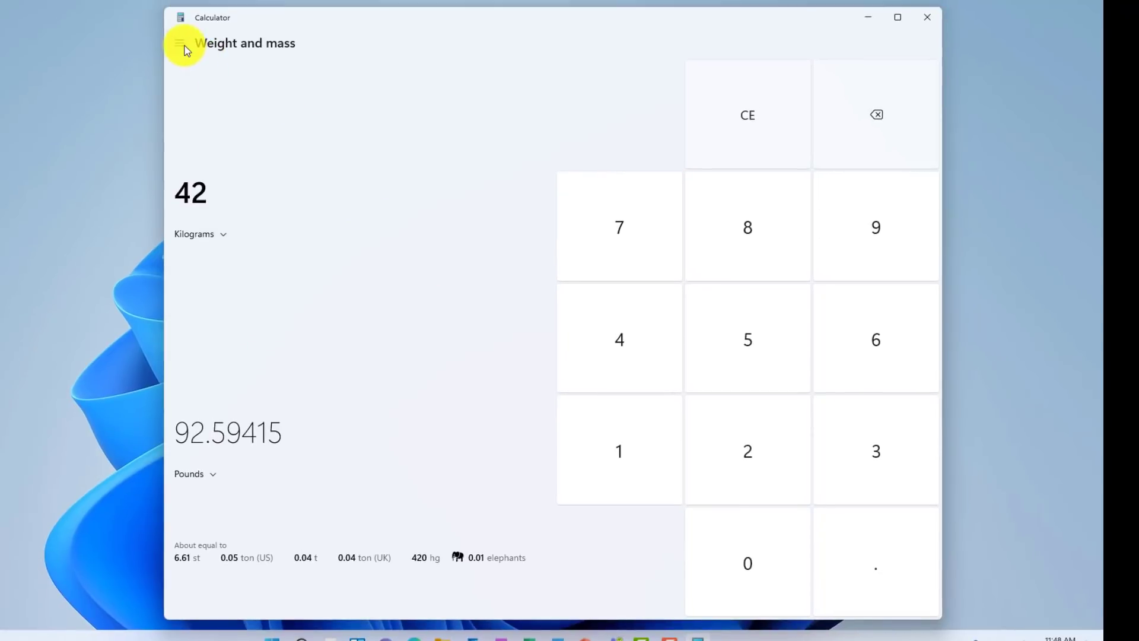
pyautogui.click(179, 43)
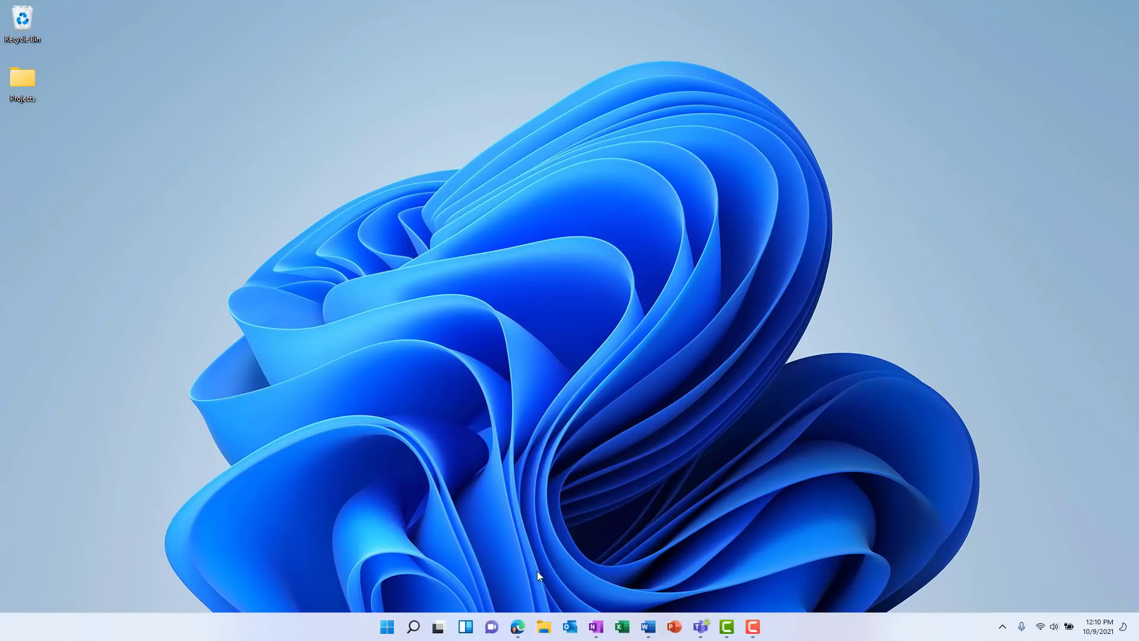
# Step: Restore Edge on the Education Blog's World Teachers' Day post and scroll down slightly
pyautogui.click(518, 627)
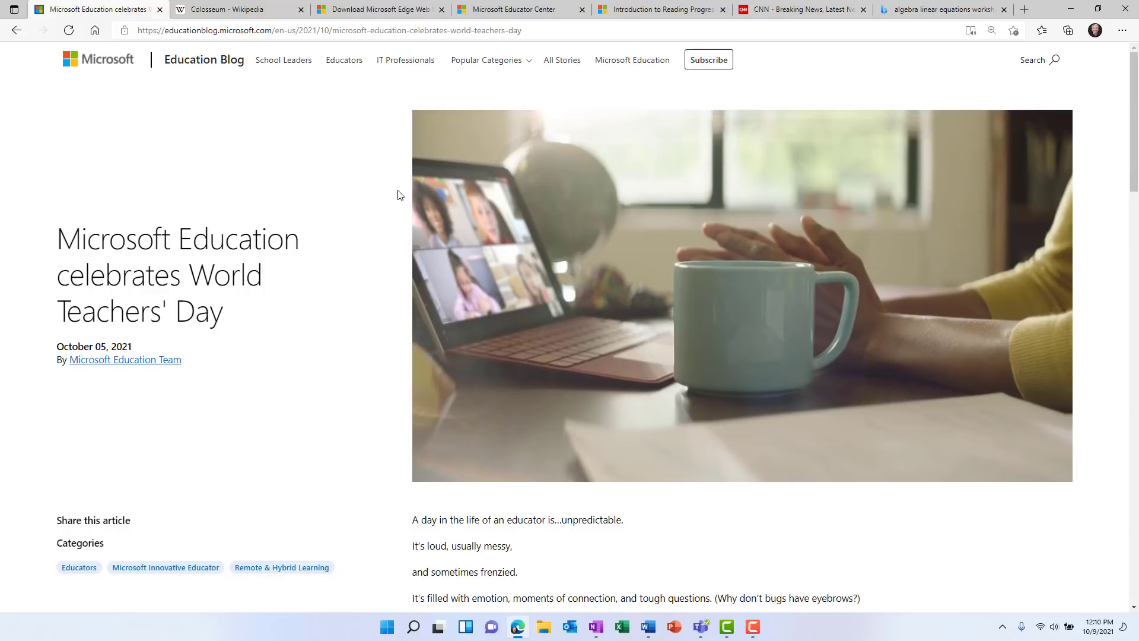
pyautogui.click(470, 276)
pyautogui.scroll(-4, 471, 284)
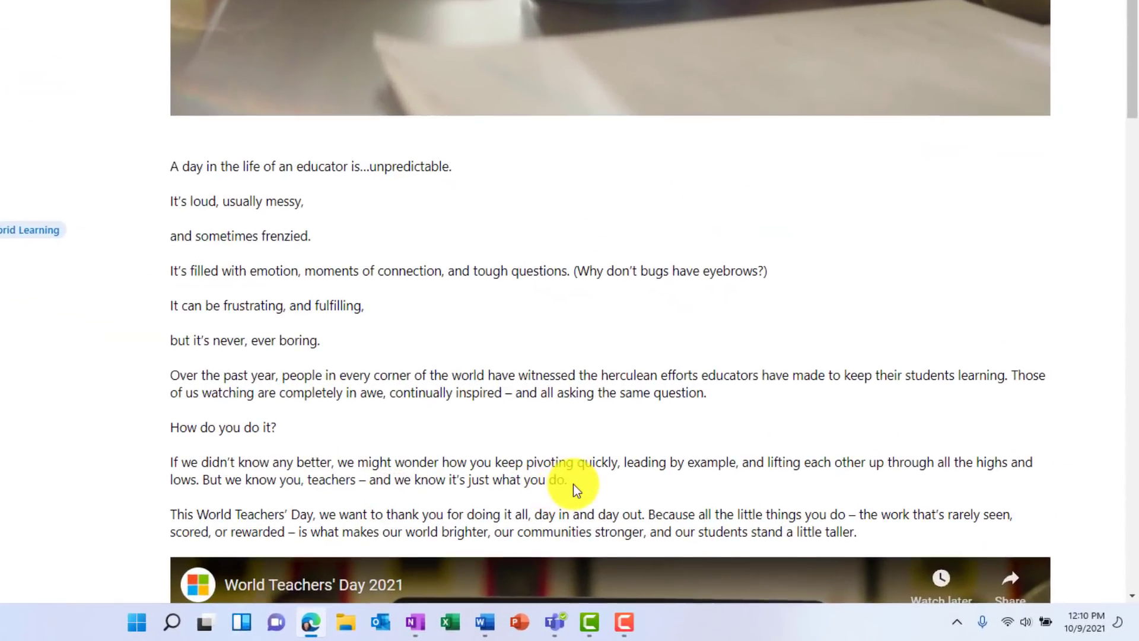
# Step: Open the 'It's filled with emotion' to 'what you do' passage in Immersive Reader, then start and pause read-aloud
pyautogui.moveTo(573, 483); pyautogui.dragTo(247, 227)
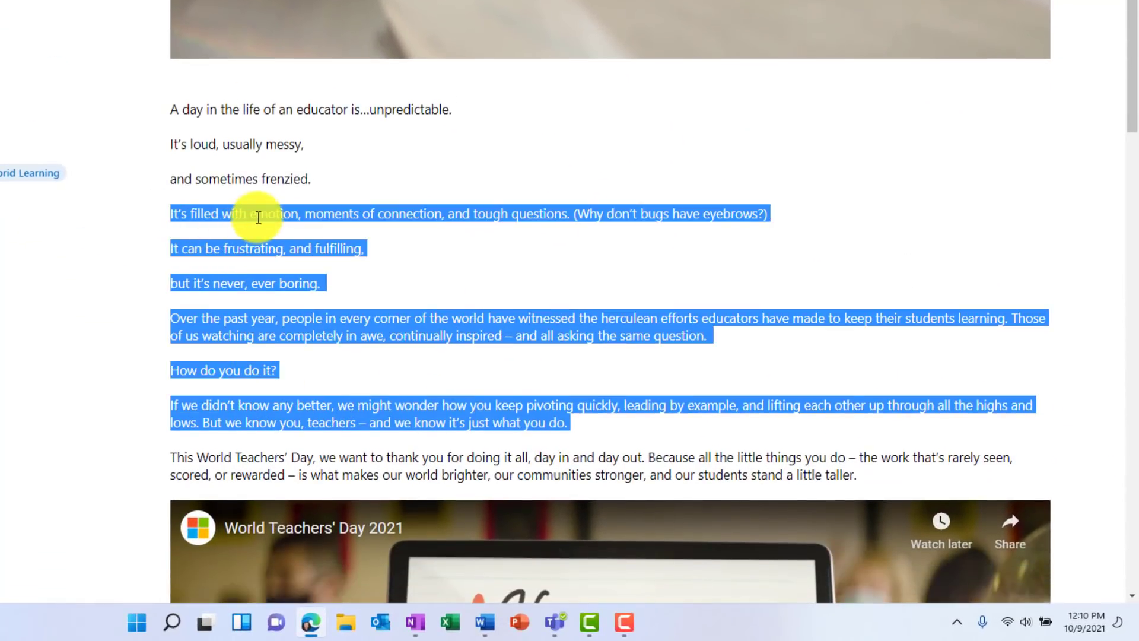
pyautogui.rightClick(256, 218)
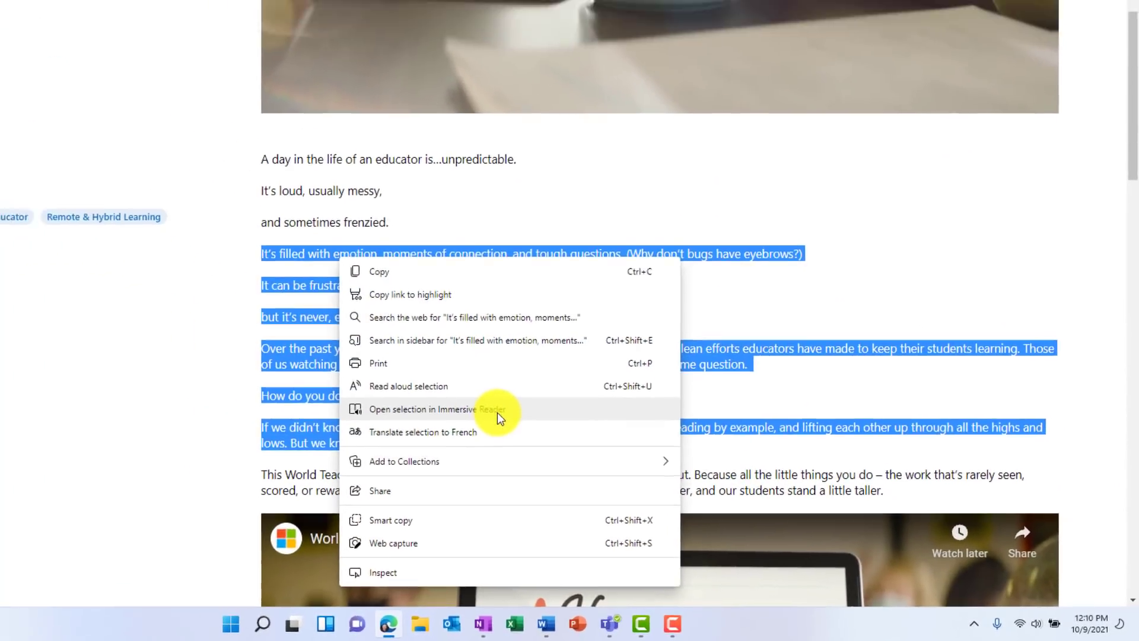
pyautogui.click(430, 386)
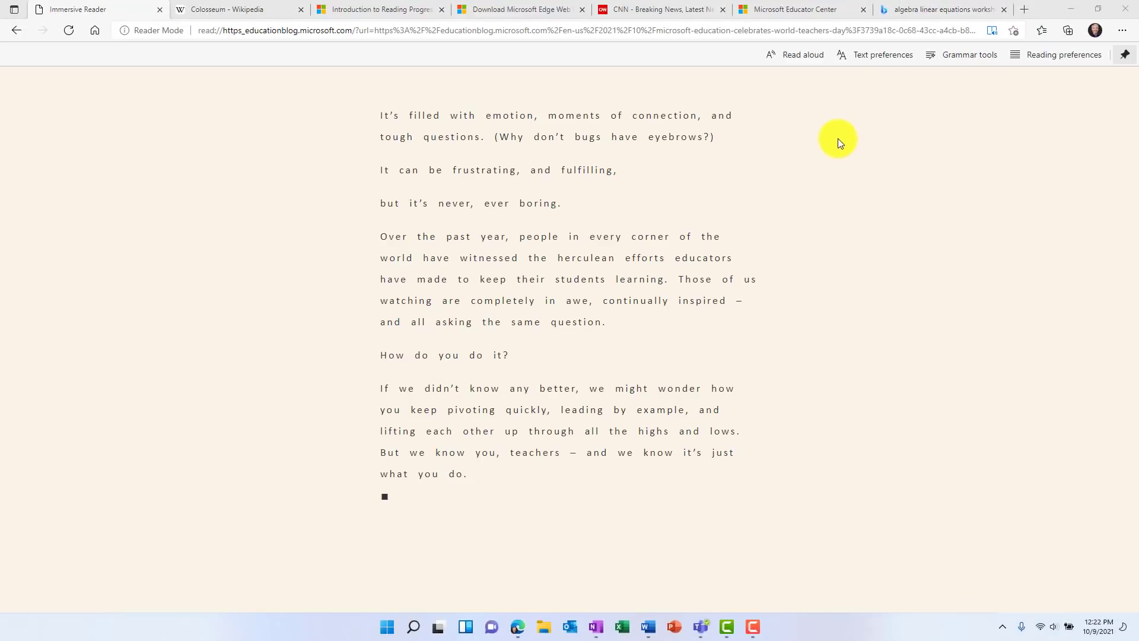
pyautogui.click(798, 55)
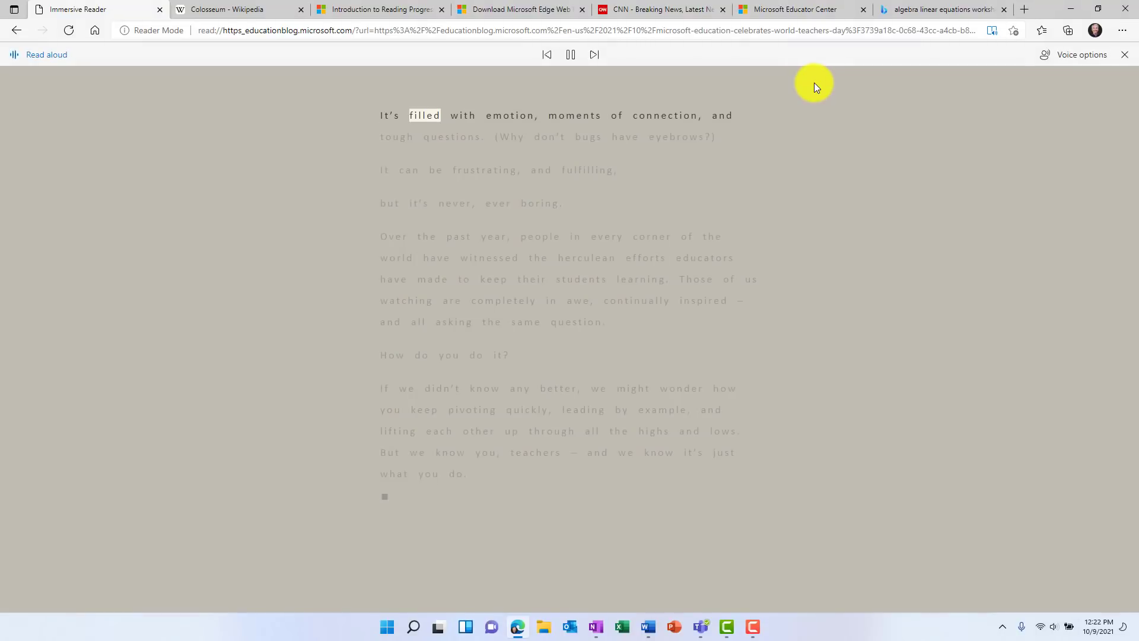
pyautogui.click(569, 56)
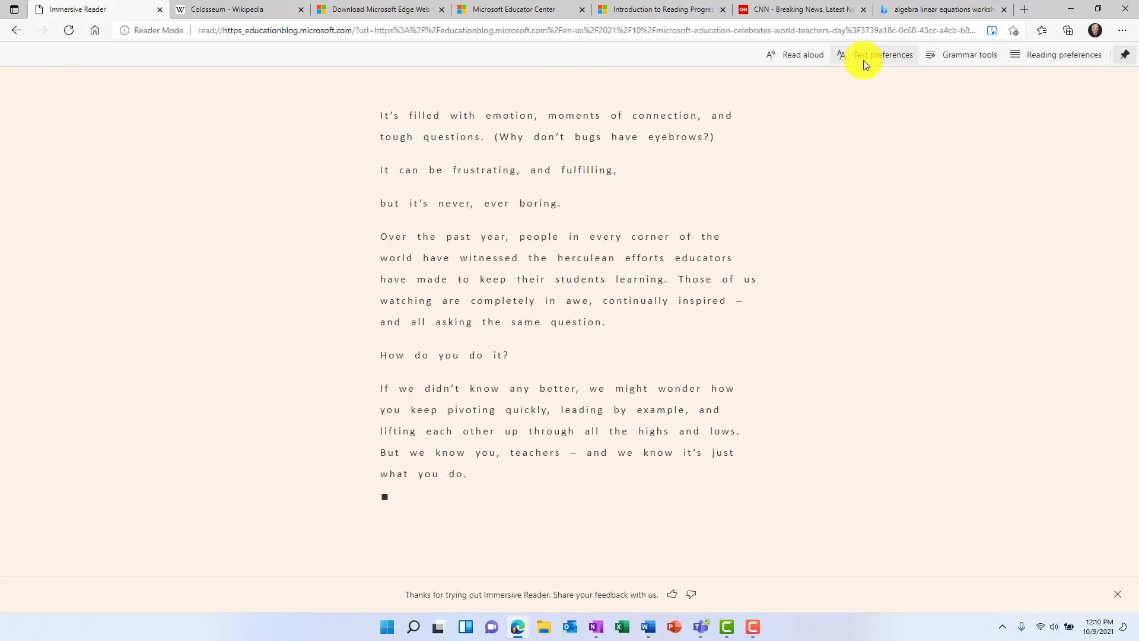
# Step: Try the cyan page theme, settle on black with white text, and raise text size above Medium
pyautogui.click(863, 59)
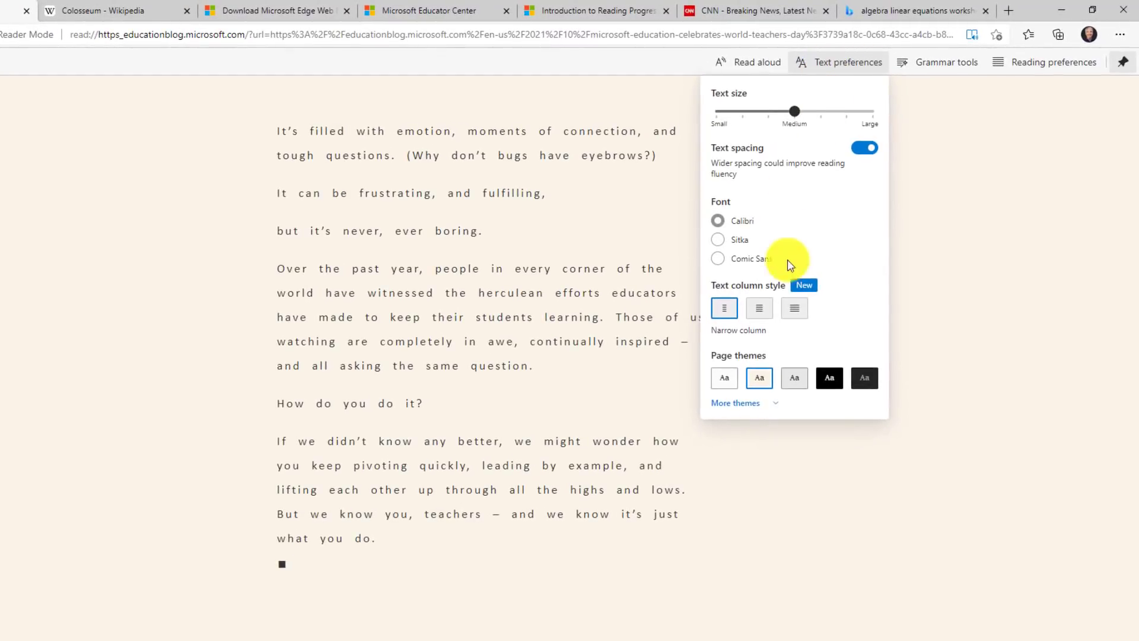
pyautogui.click(804, 365)
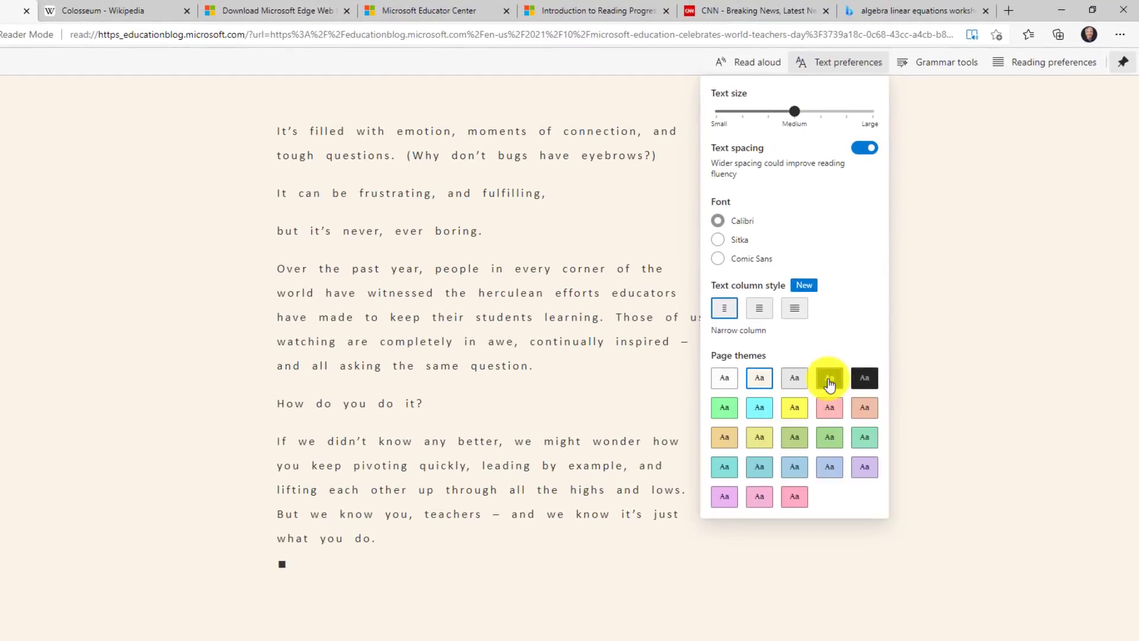
pyautogui.click(828, 378)
pyautogui.click(794, 413)
pyautogui.click(759, 419)
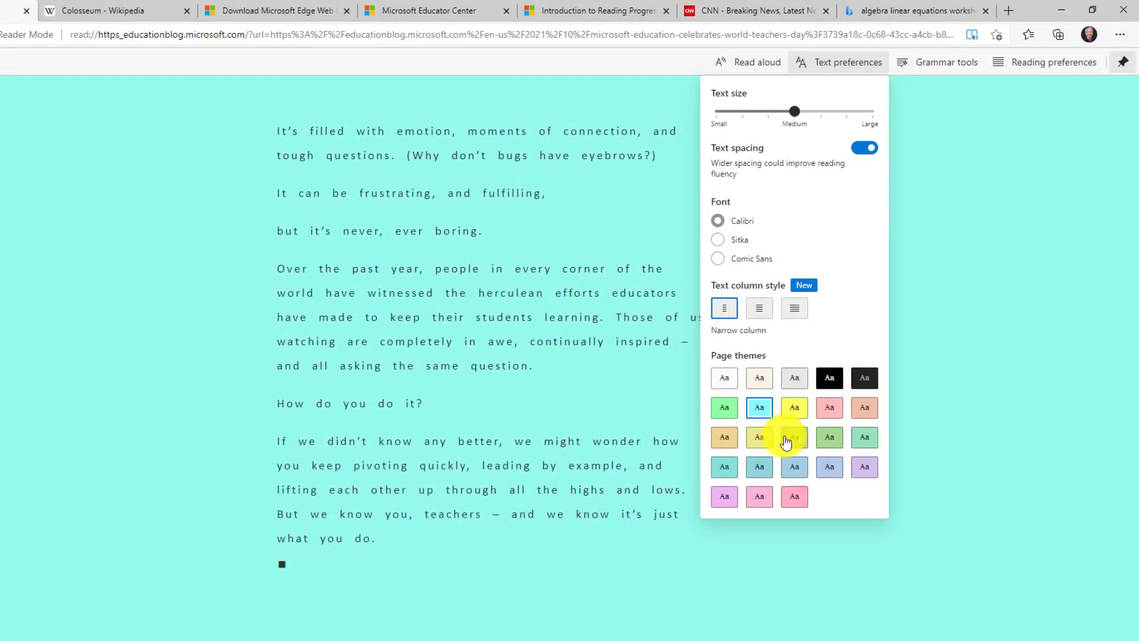
pyautogui.click(830, 383)
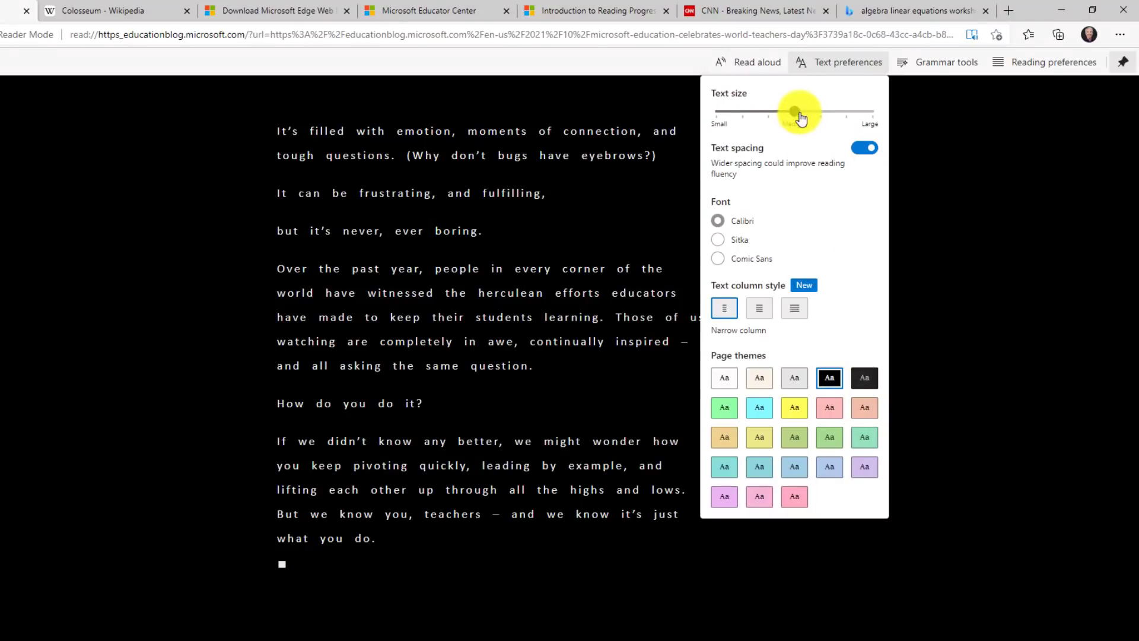
pyautogui.moveTo(795, 111); pyautogui.dragTo(835, 118)
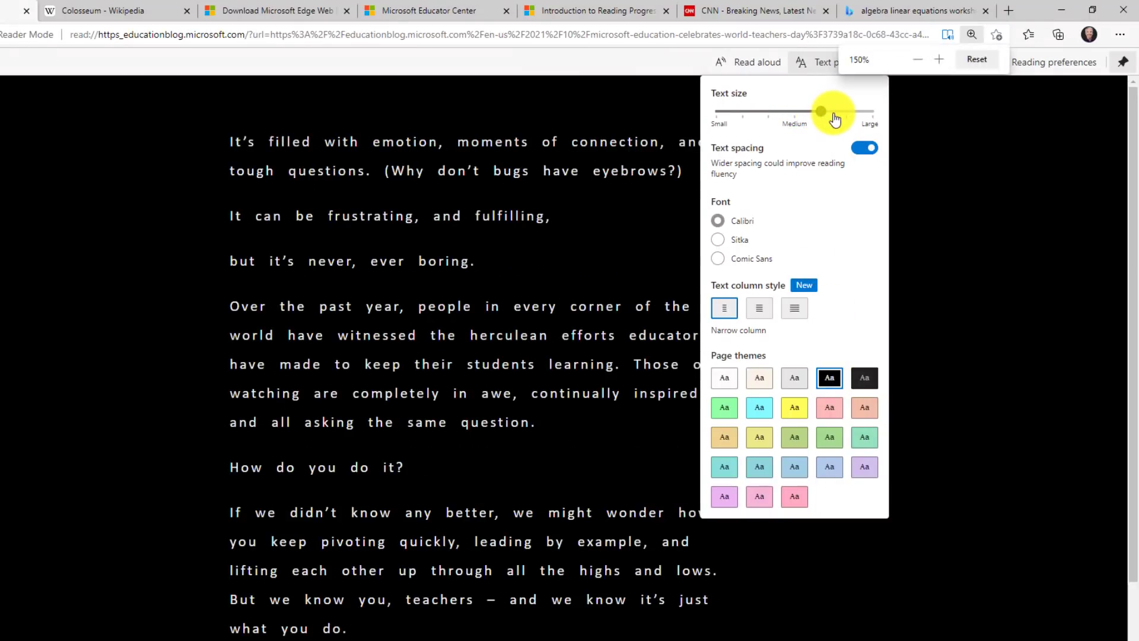
# Step: Preview Syllables, Nouns and Verbs in Grammar tools, then switch all three off again
pyautogui.click(932, 63)
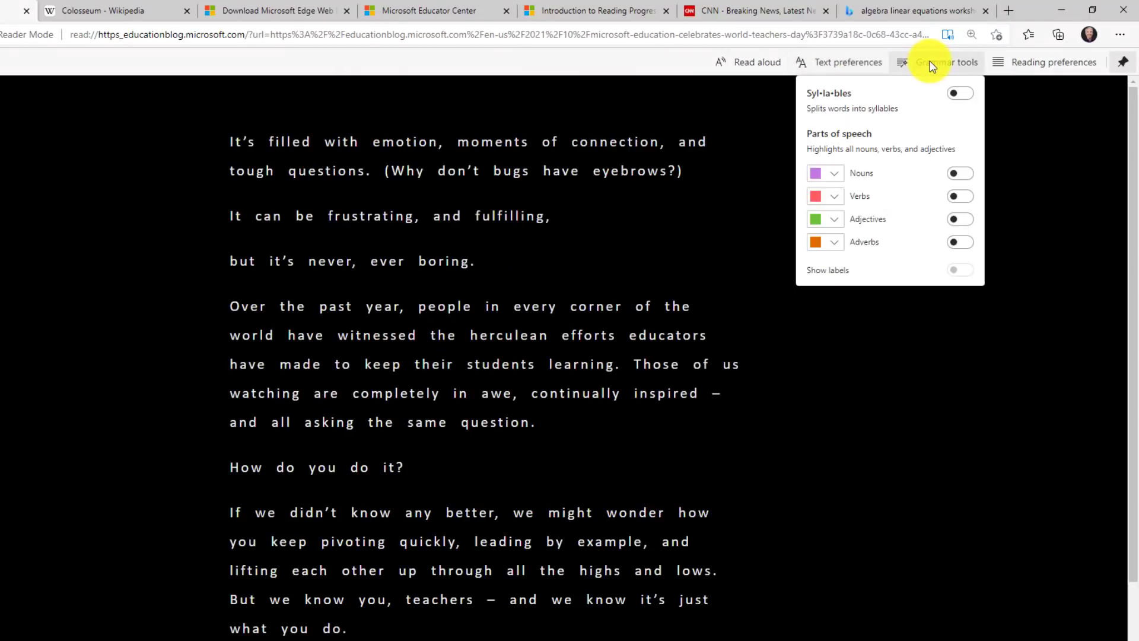
pyautogui.click(961, 93)
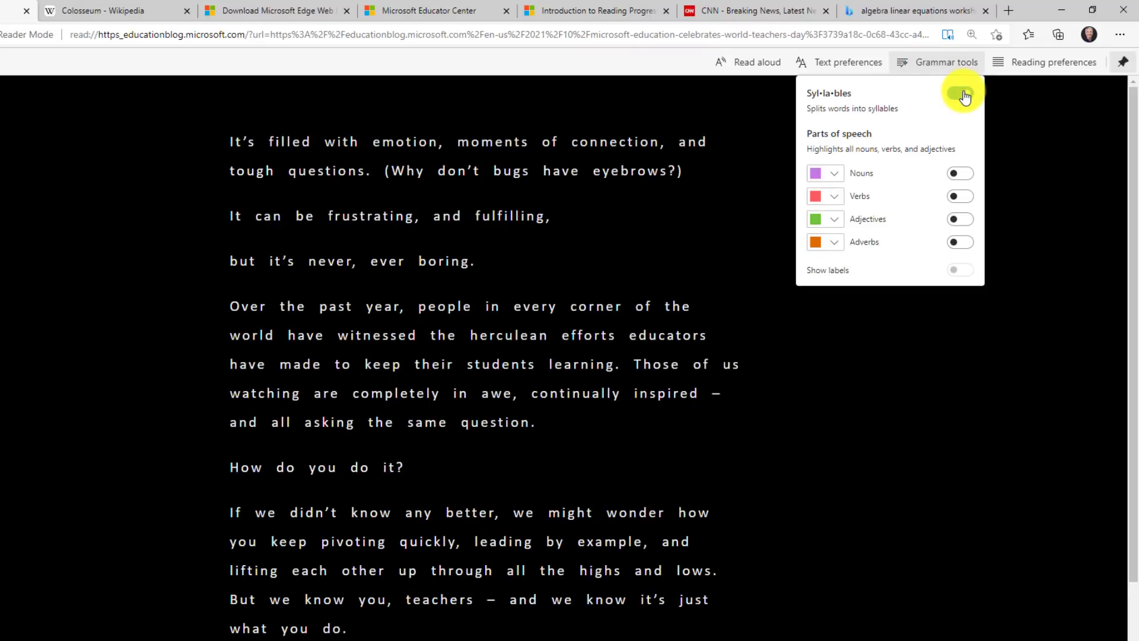
pyautogui.click(962, 175)
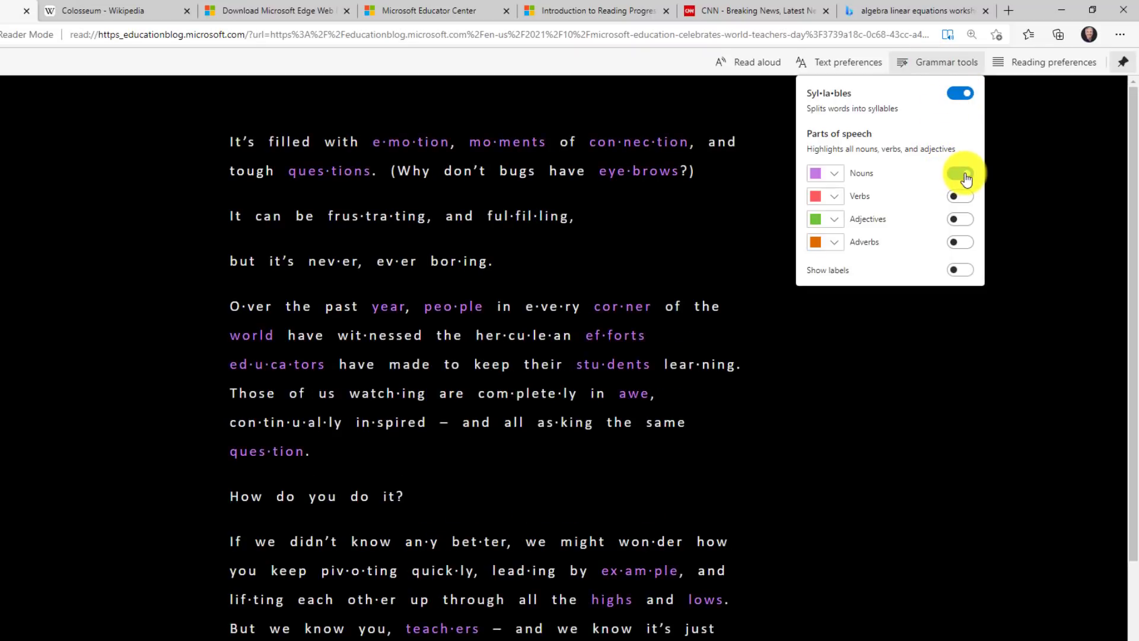
pyautogui.click(967, 200)
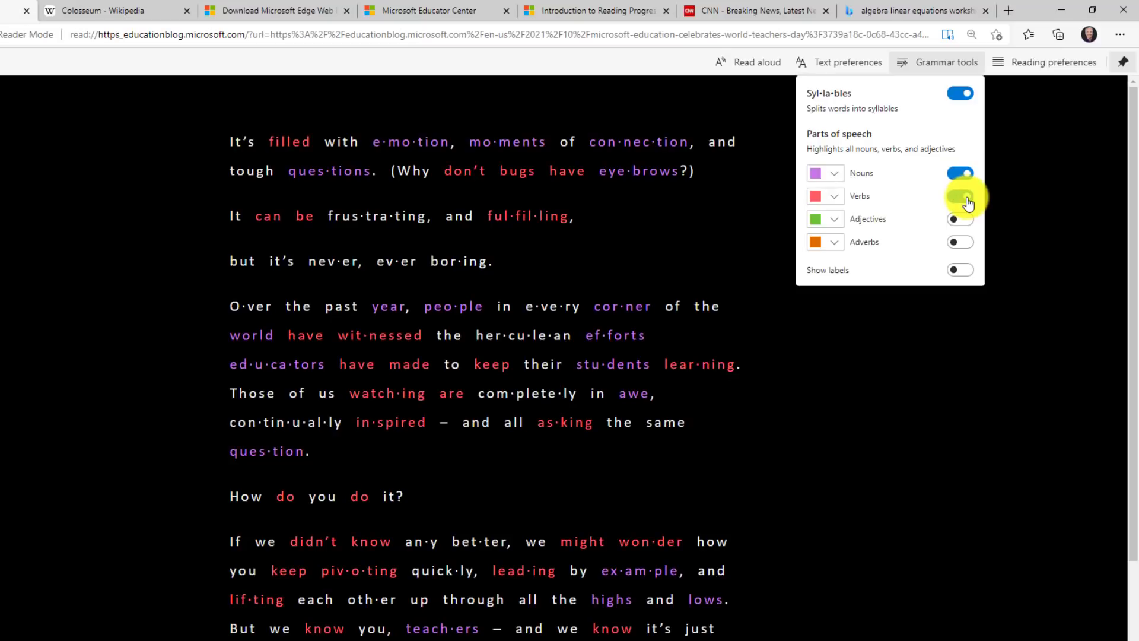
pyautogui.click(959, 174)
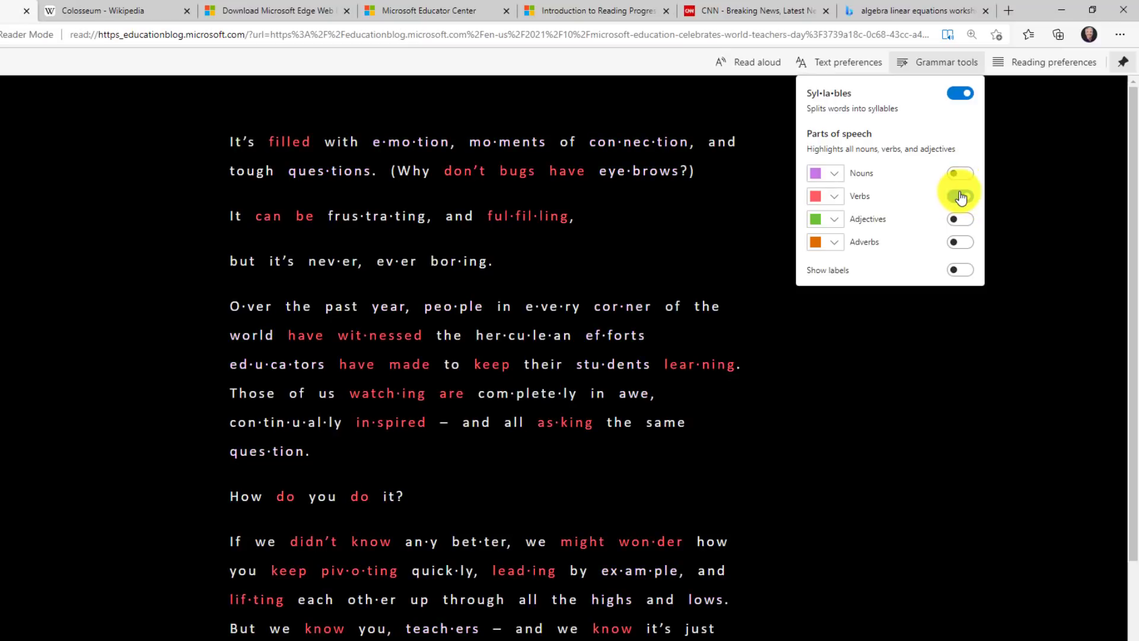
pyautogui.click(961, 197)
pyautogui.click(960, 92)
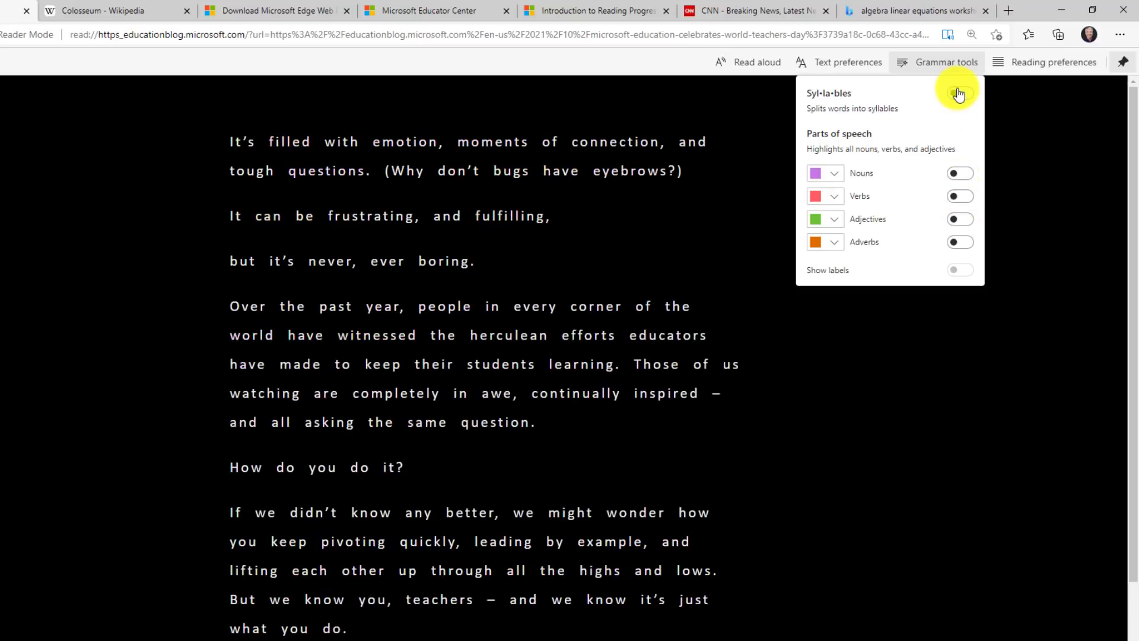
# Step: Turn on five-line Line focus and advance the focus band down to 'watching are'
pyautogui.click(1041, 64)
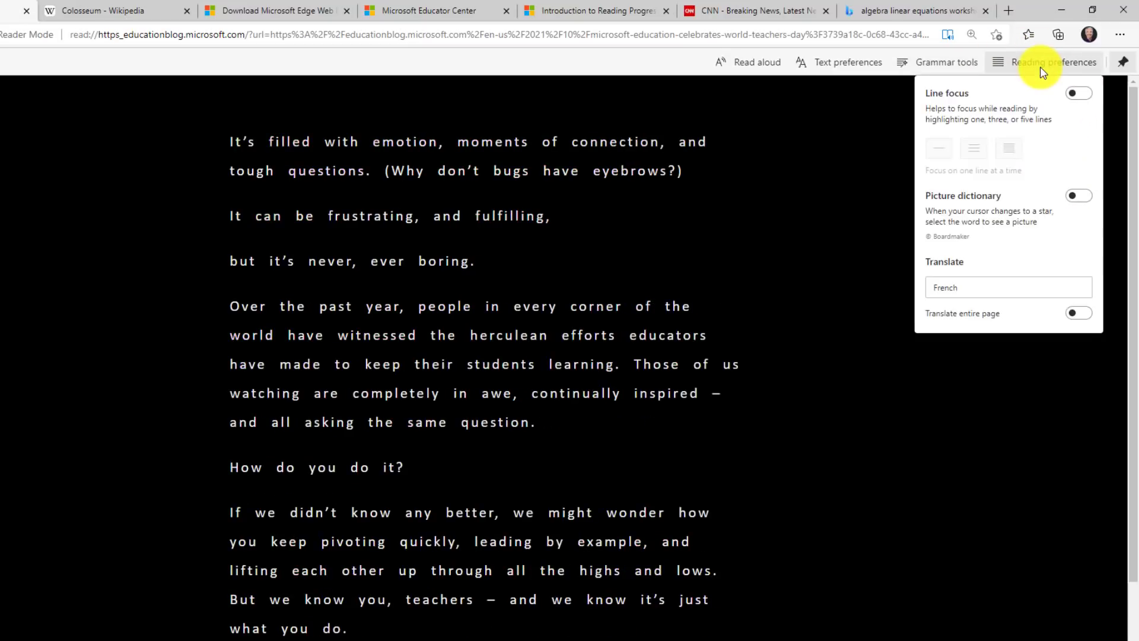
pyautogui.click(1081, 95)
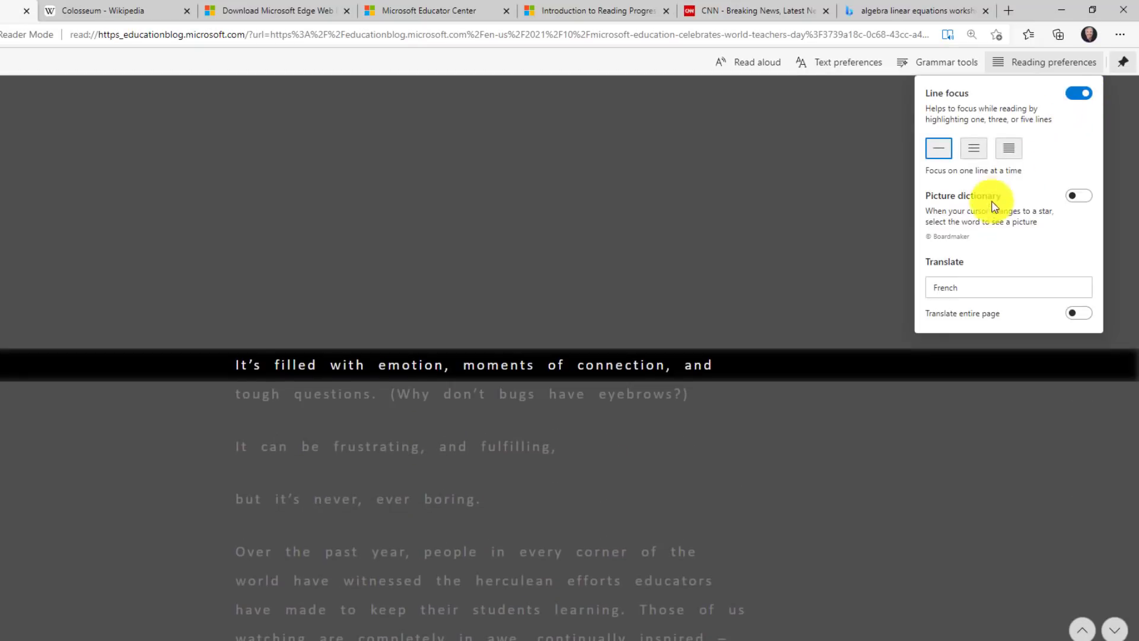
pyautogui.click(972, 152)
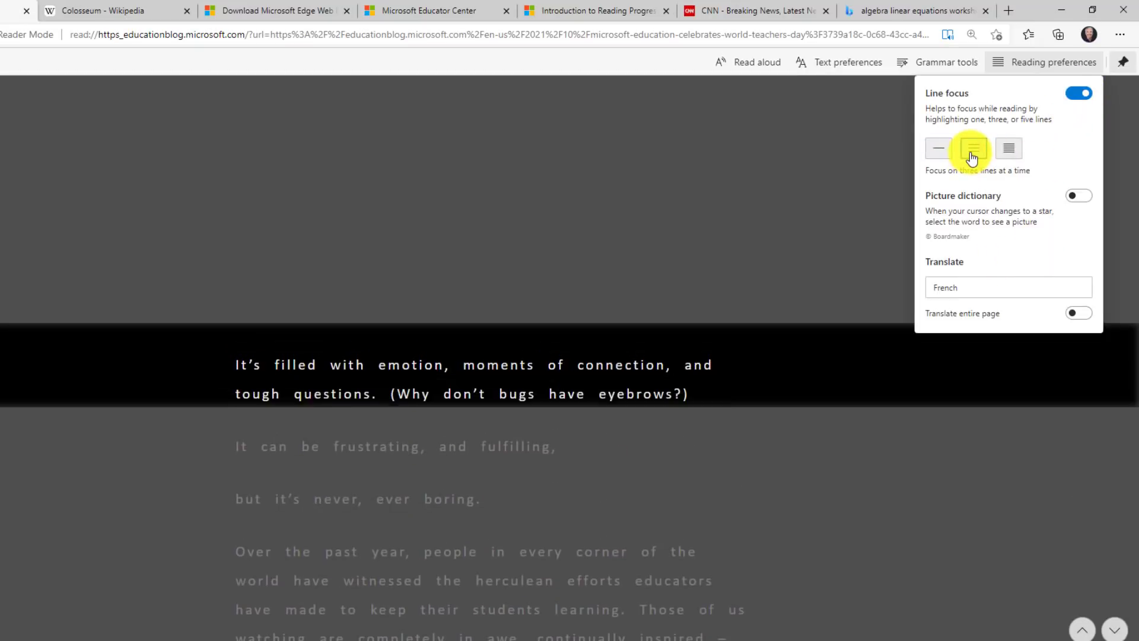
pyautogui.click(1009, 150)
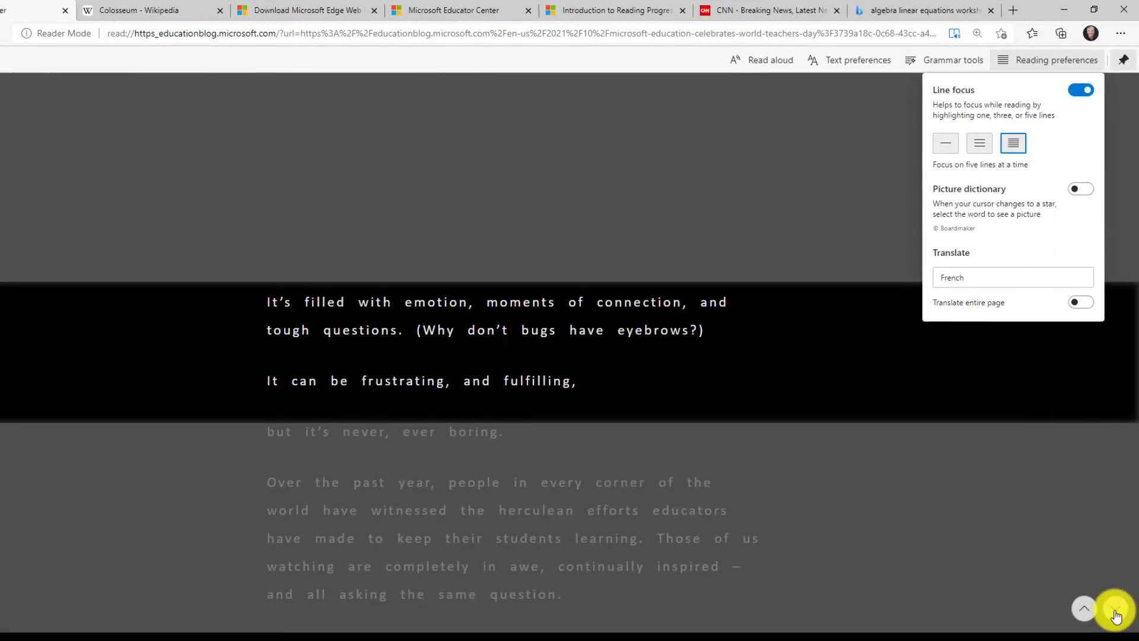
pyautogui.click(1116, 608)
pyautogui.click(1116, 608)
pyautogui.click(1083, 608)
pyautogui.click(1115, 608)
# Step: Browse the Translate language list in Reading preferences
pyautogui.click(1066, 66)
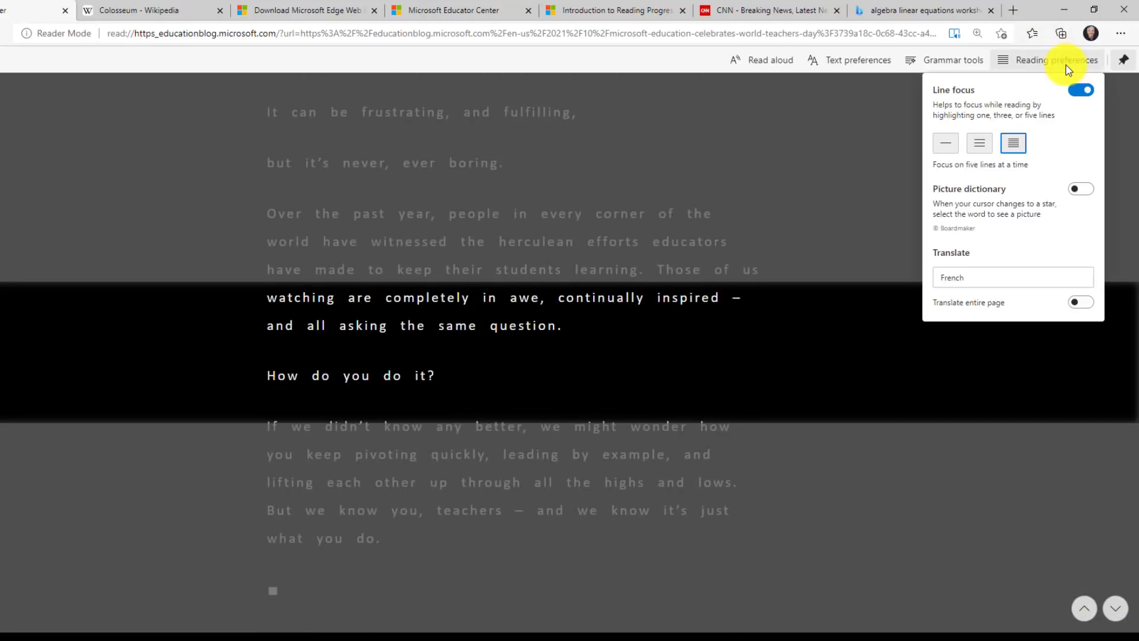
pyautogui.click(1035, 287)
pyautogui.moveTo(1084, 342); pyautogui.dragTo(1118, 331)
# Step: Translate the entire article into French and close the preferences panel
pyautogui.click(1029, 247)
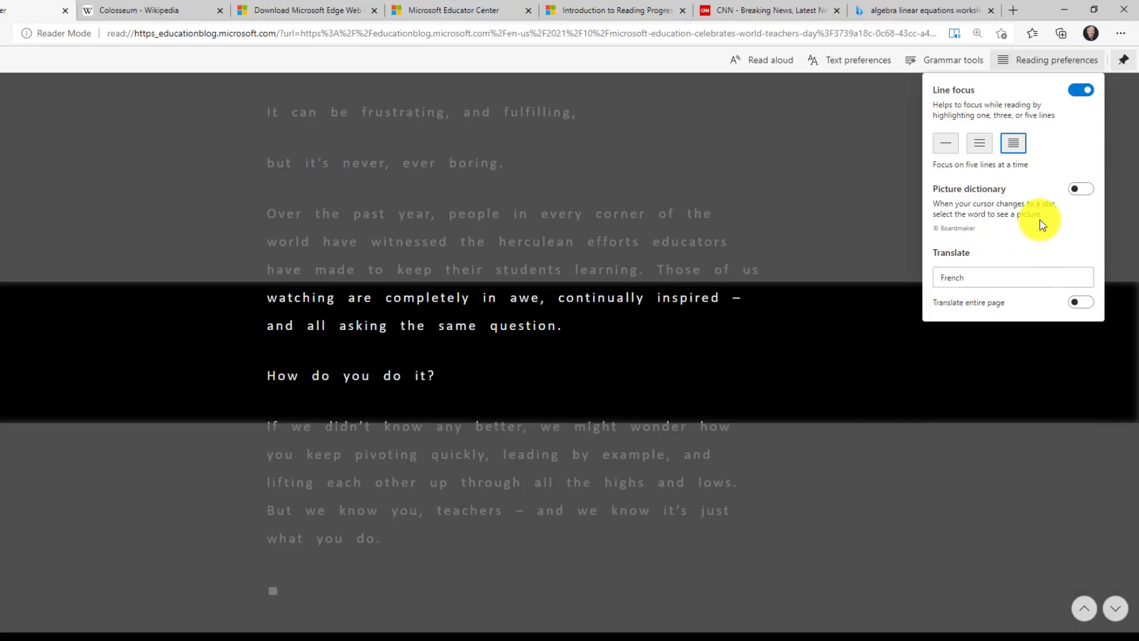
pyautogui.click(1083, 299)
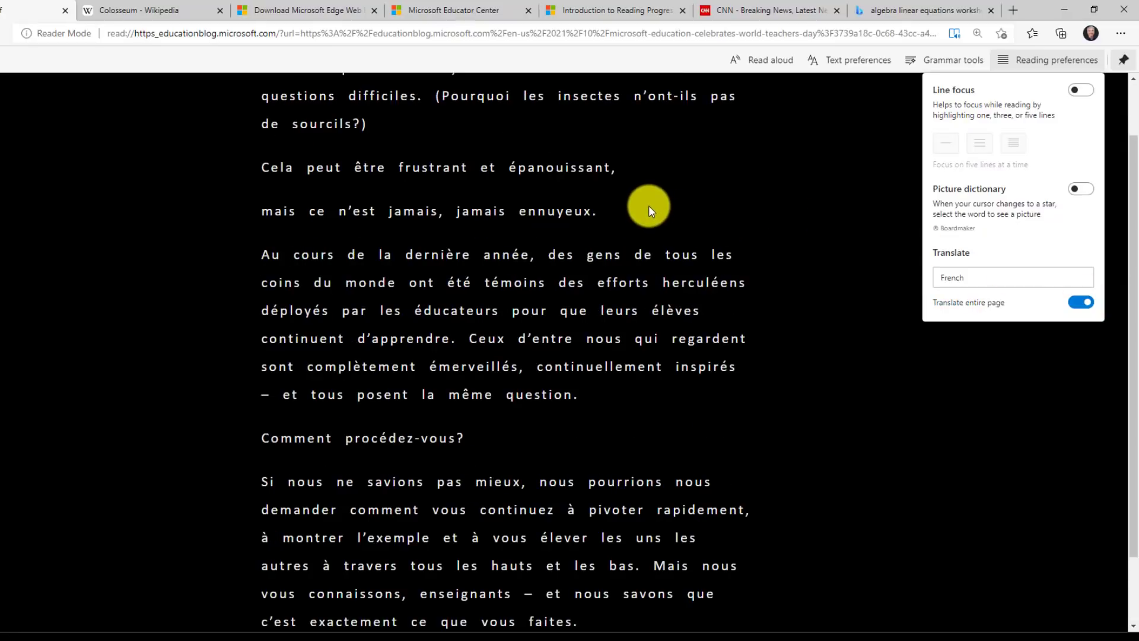
pyautogui.click(542, 283)
# Step: Read the French article aloud, pausing at the word 'questions'
pyautogui.scroll(1, 391, 273)
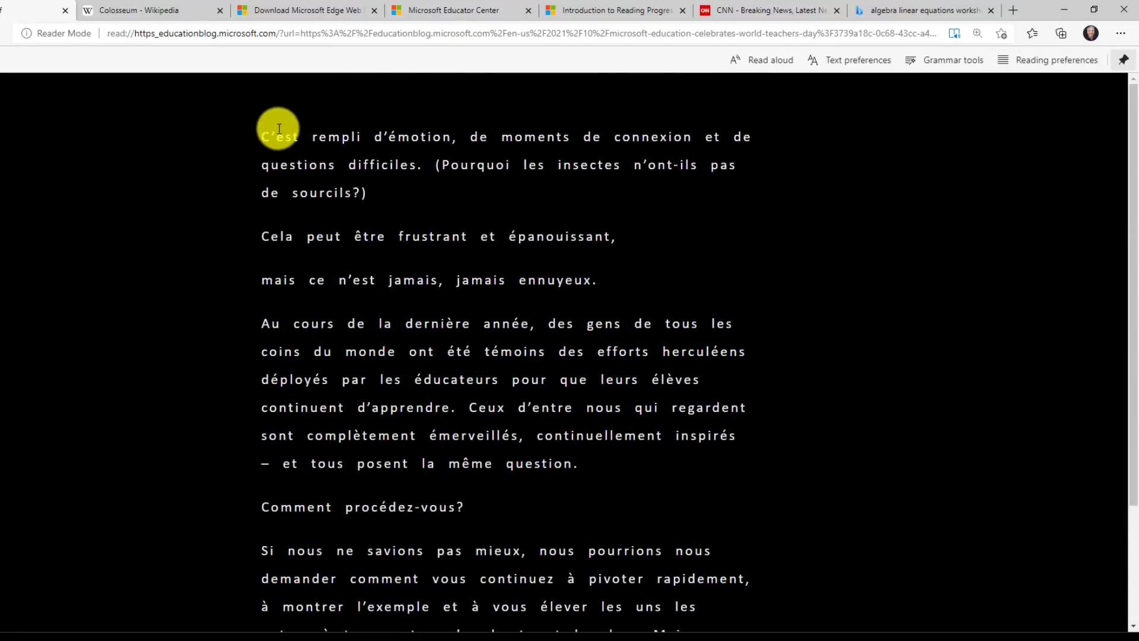
pyautogui.click(767, 60)
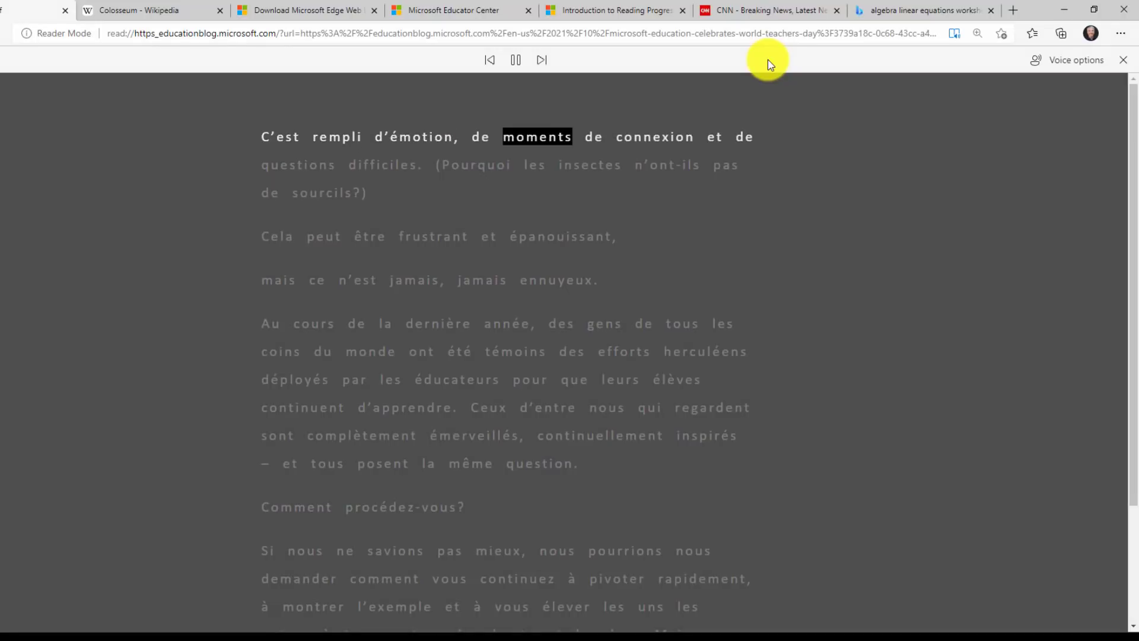
pyautogui.click(516, 60)
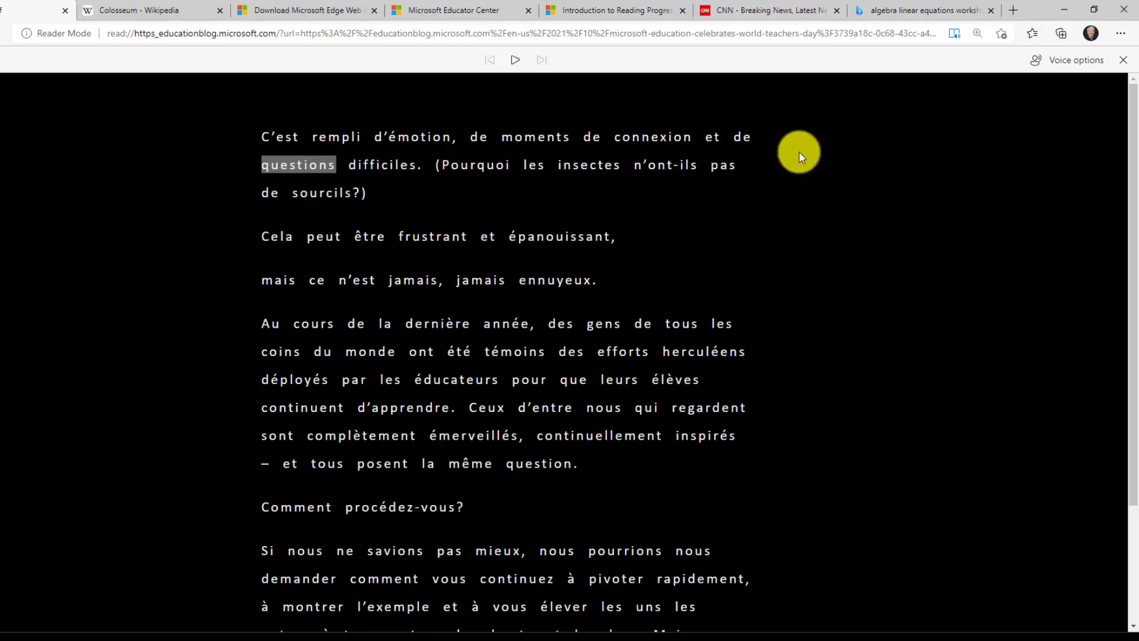
# Step: Exit the blog's reader, view the Colosseum article in Immersive Reader via F9, briefly read aloud, then exit
pyautogui.click(955, 32)
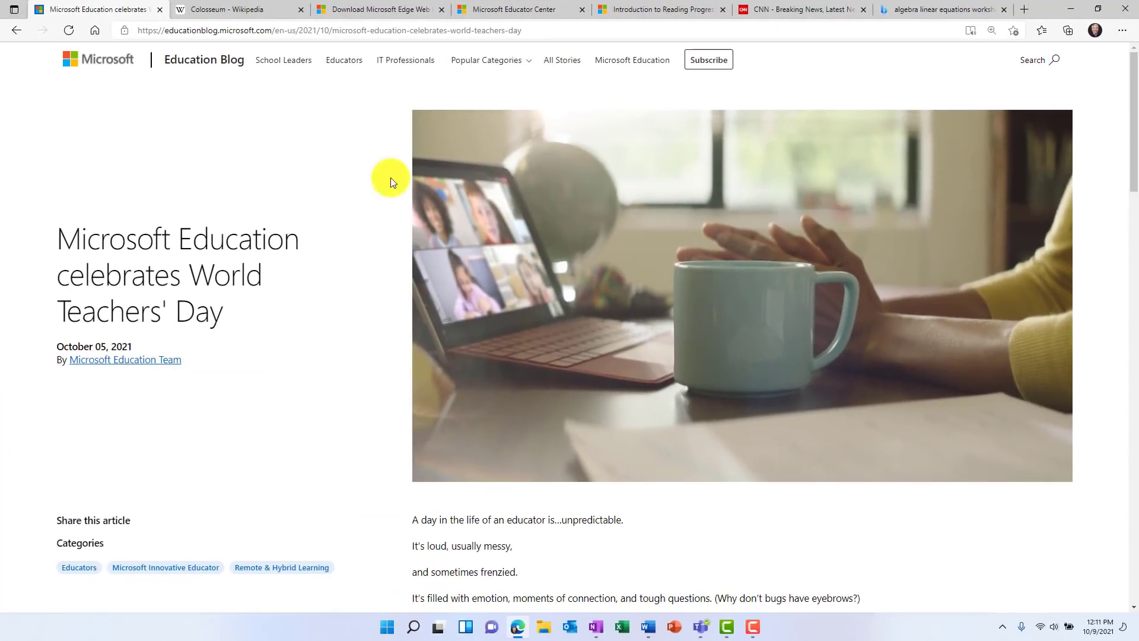
pyautogui.click(248, 9)
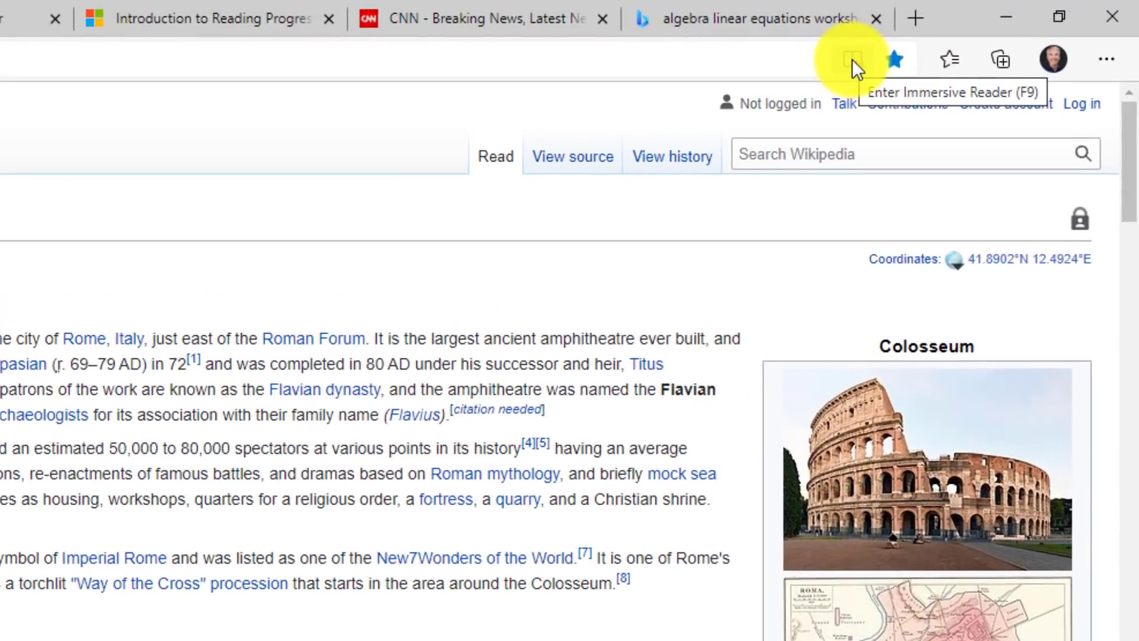
pyautogui.press('F9')
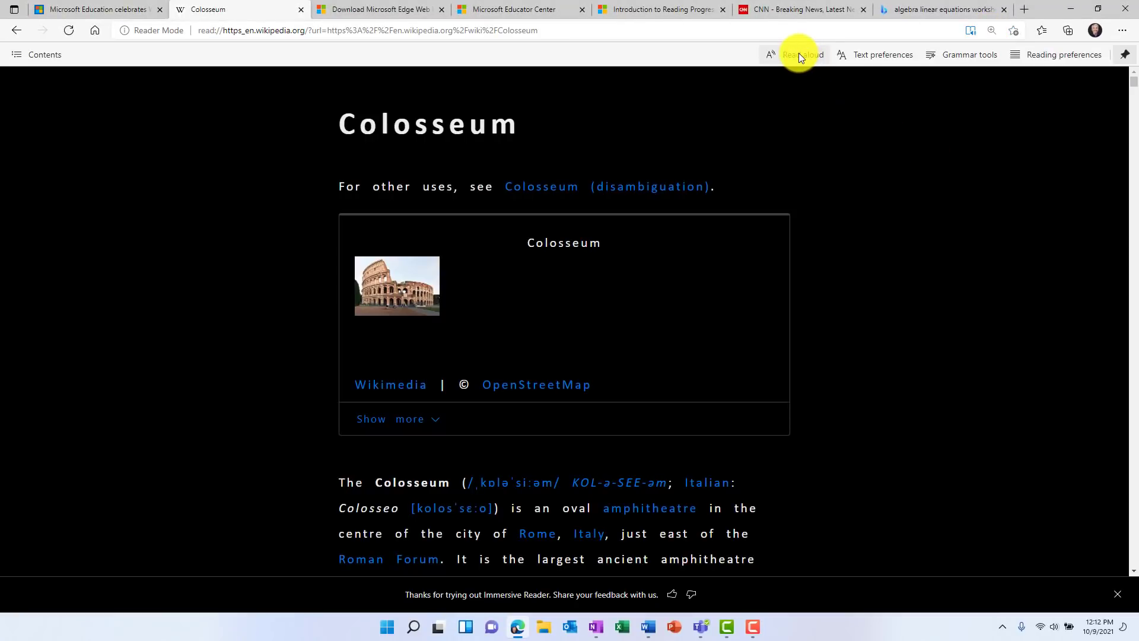
pyautogui.click(799, 53)
pyautogui.click(1129, 57)
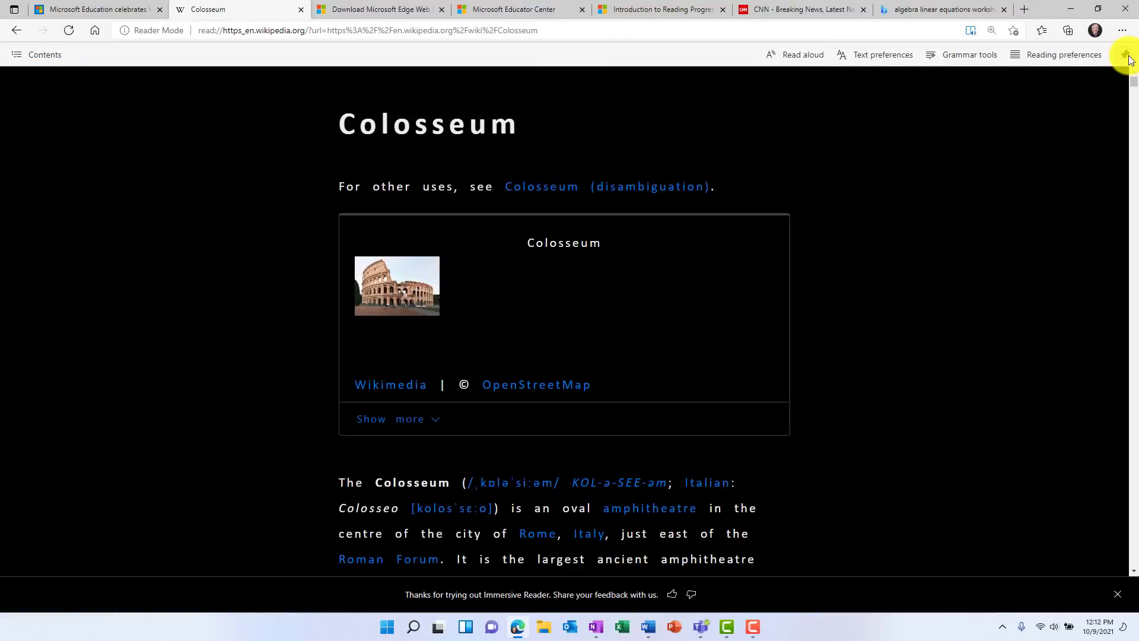
pyautogui.click(970, 30)
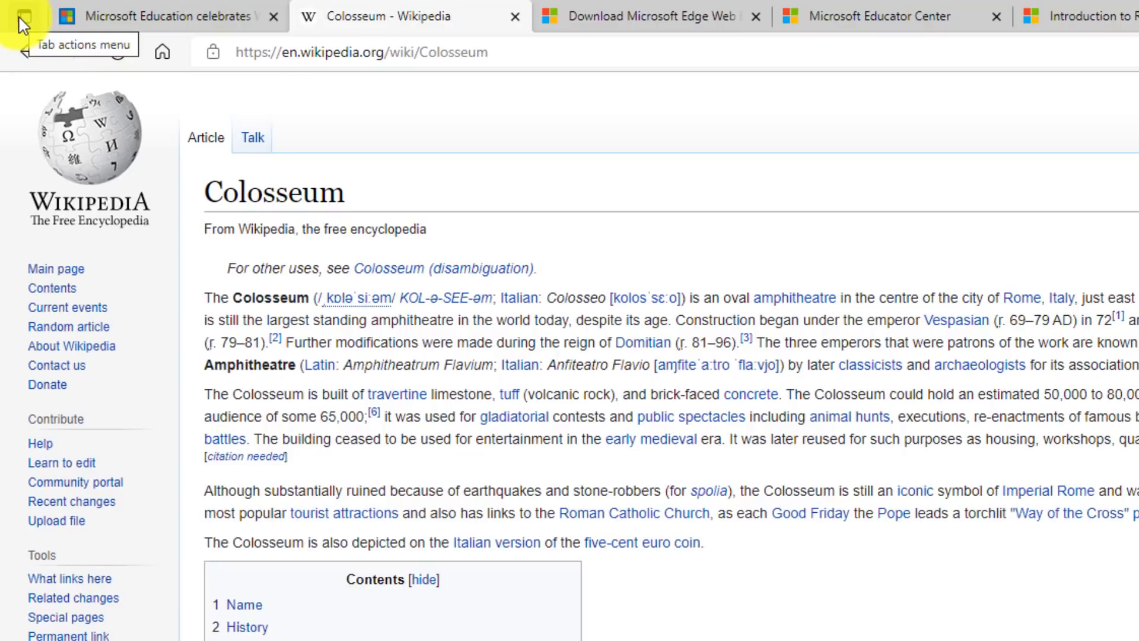
# Step: Show vertical tabs, move Reading Progress and Educator Center tabs, narrow the sidebar, and open a new tab
pyautogui.click(23, 20)
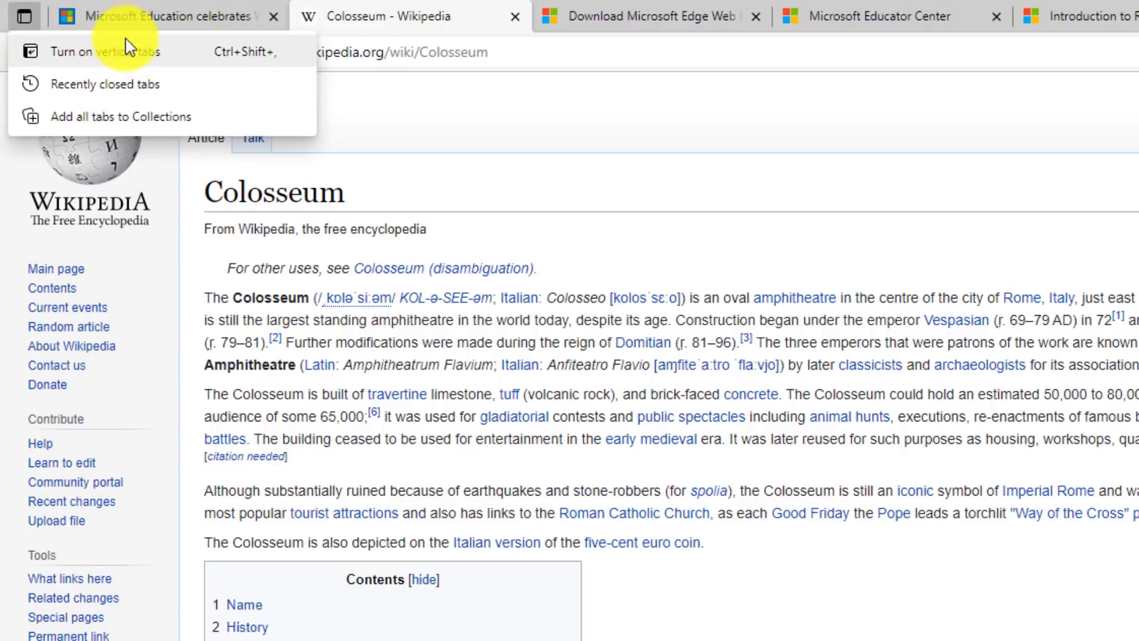
pyautogui.click(201, 60)
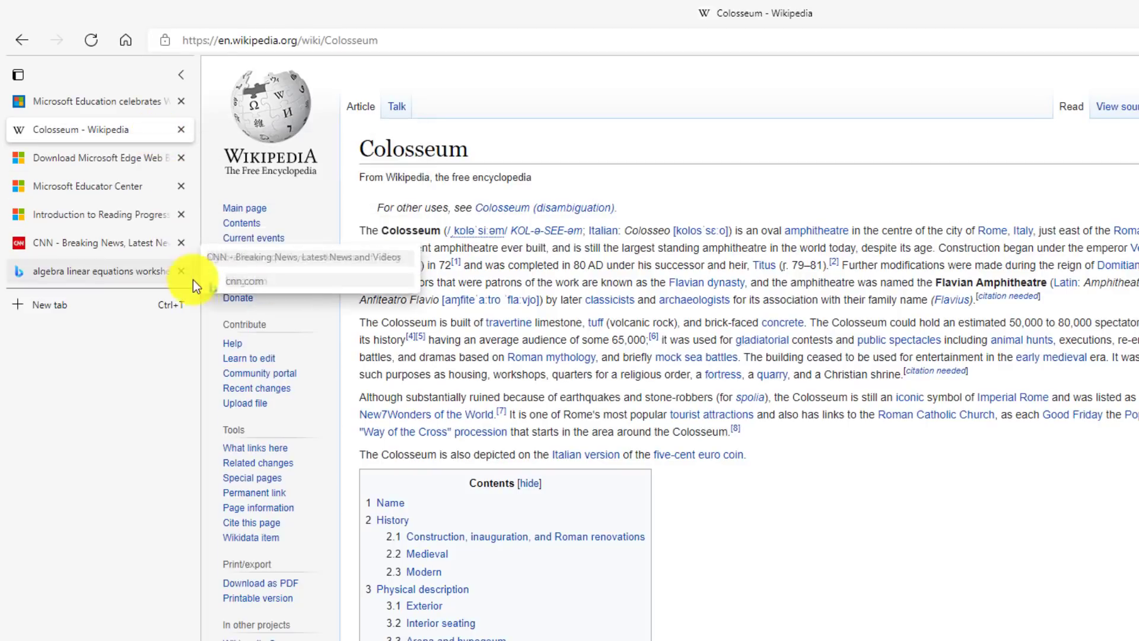
pyautogui.moveTo(109, 208); pyautogui.dragTo(98, 151)
pyautogui.moveTo(94, 212); pyautogui.dragTo(95, 246)
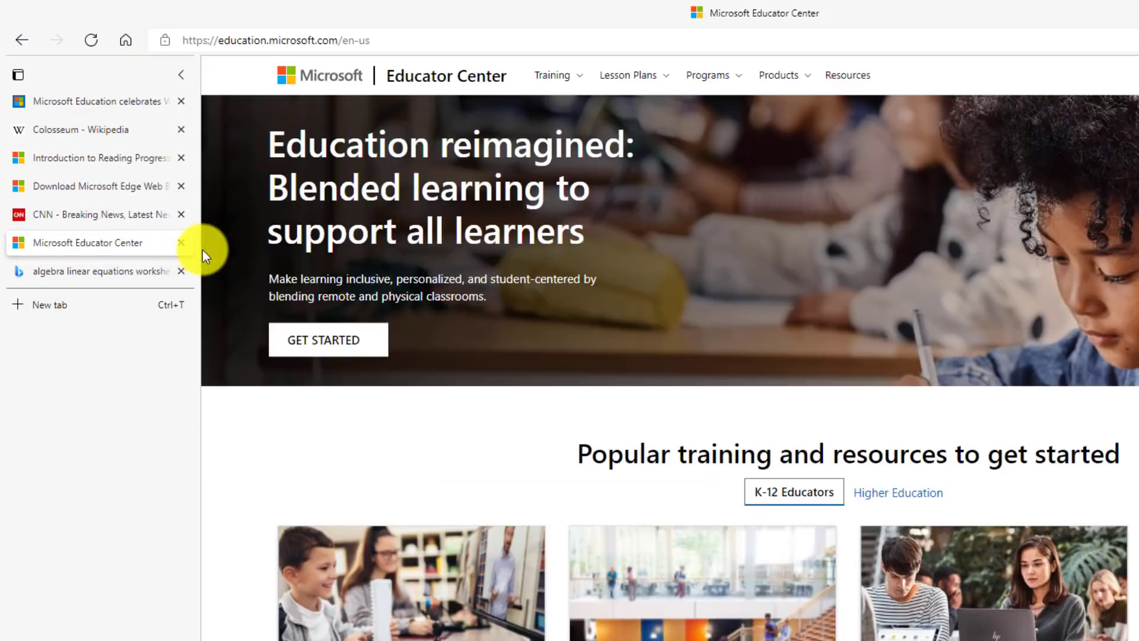
pyautogui.moveTo(203, 248)
pyautogui.mouseDown()
pyautogui.moveTo(78, 249)
pyautogui.moveTo(312, 255)
pyautogui.moveTo(524, 285)
pyautogui.moveTo(208, 261)
pyautogui.mouseUp()
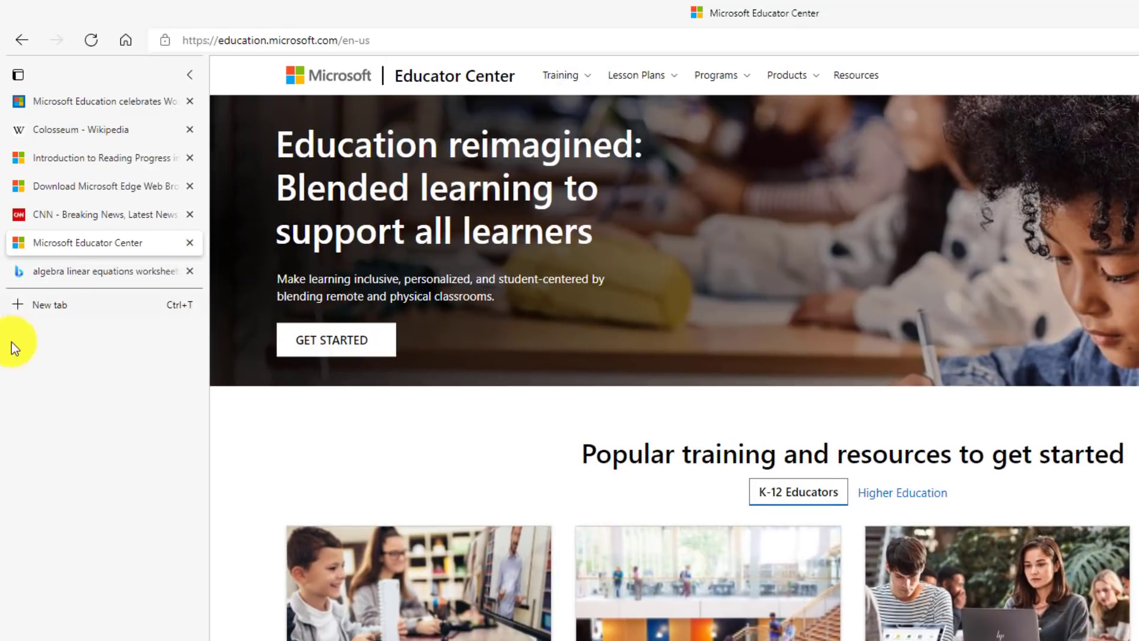
pyautogui.click(57, 308)
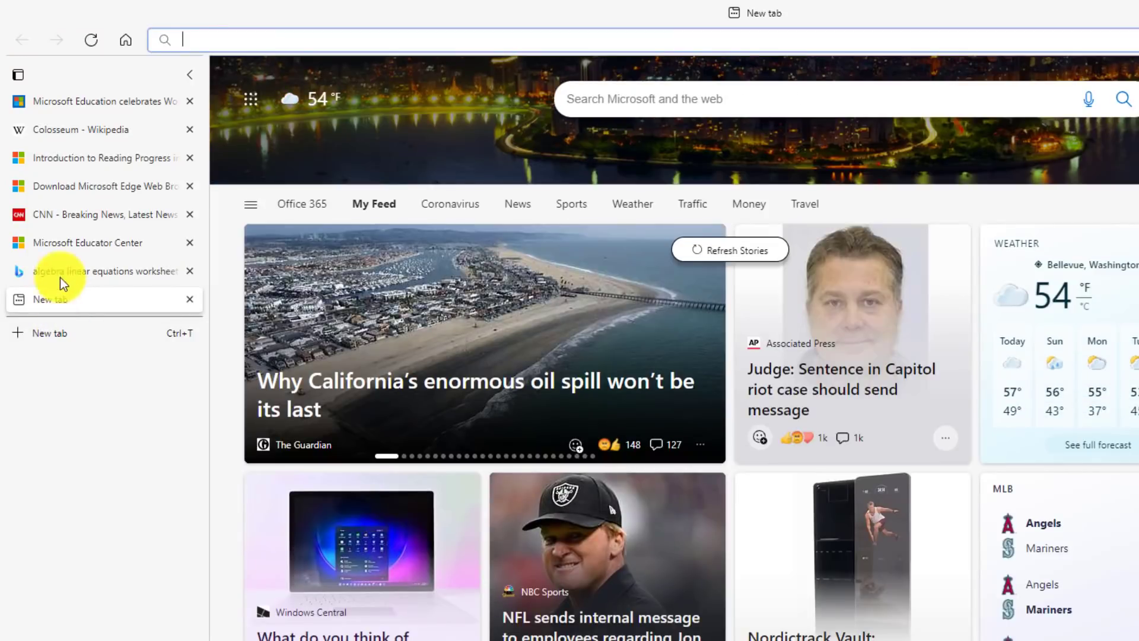
# Step: Collapse the vertical tab pane, then turn off vertical tabs
pyautogui.click(190, 75)
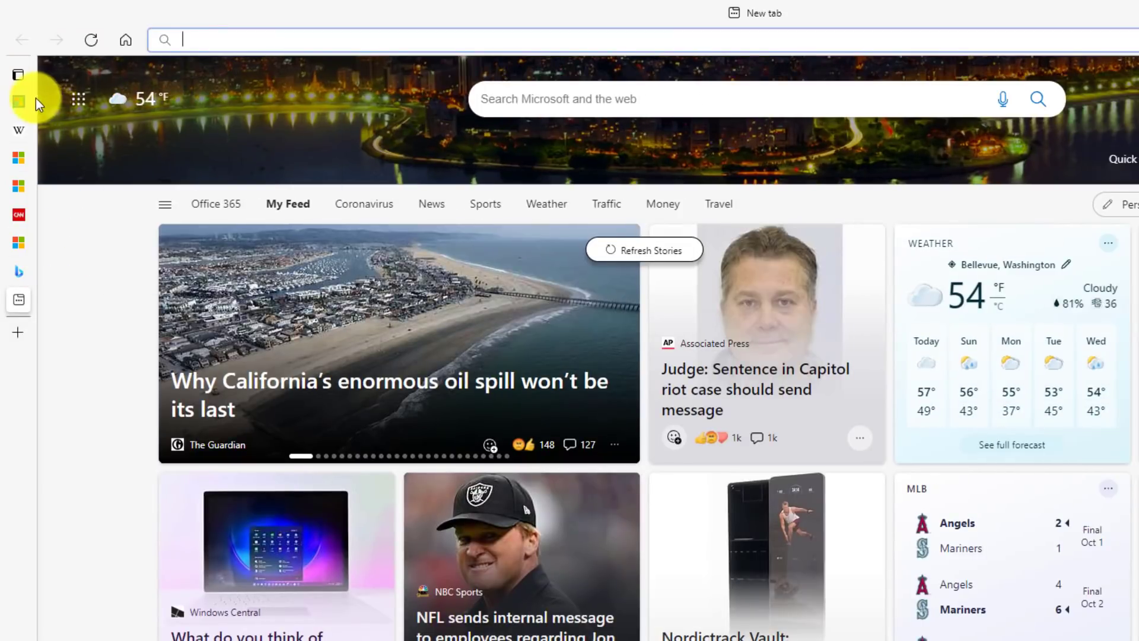
pyautogui.moveTo(18, 106)
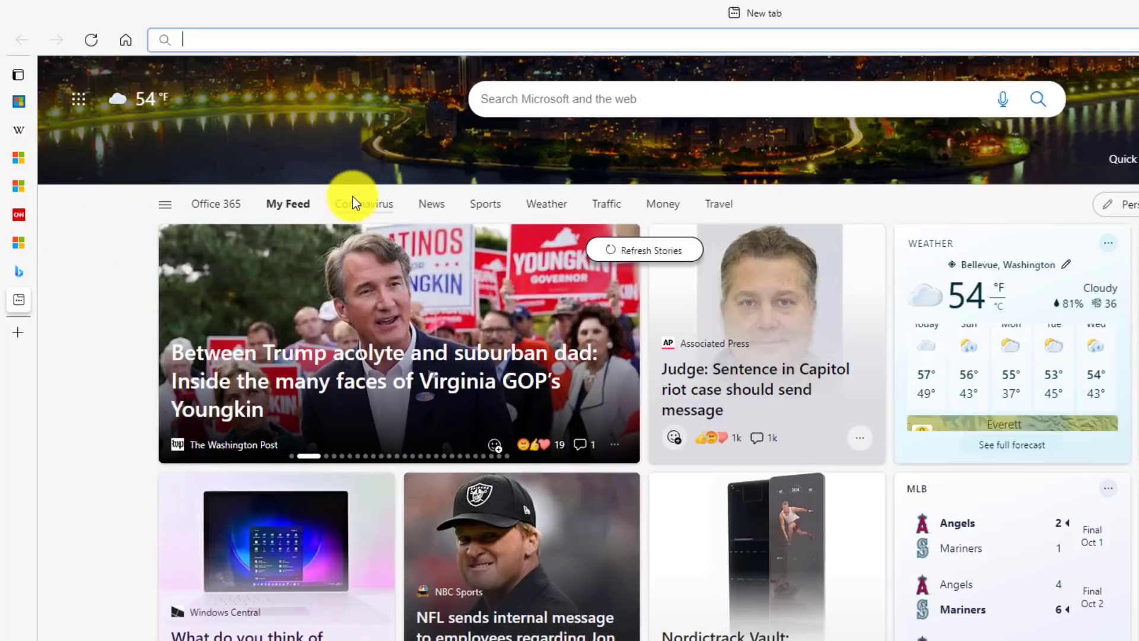
pyautogui.click(18, 74)
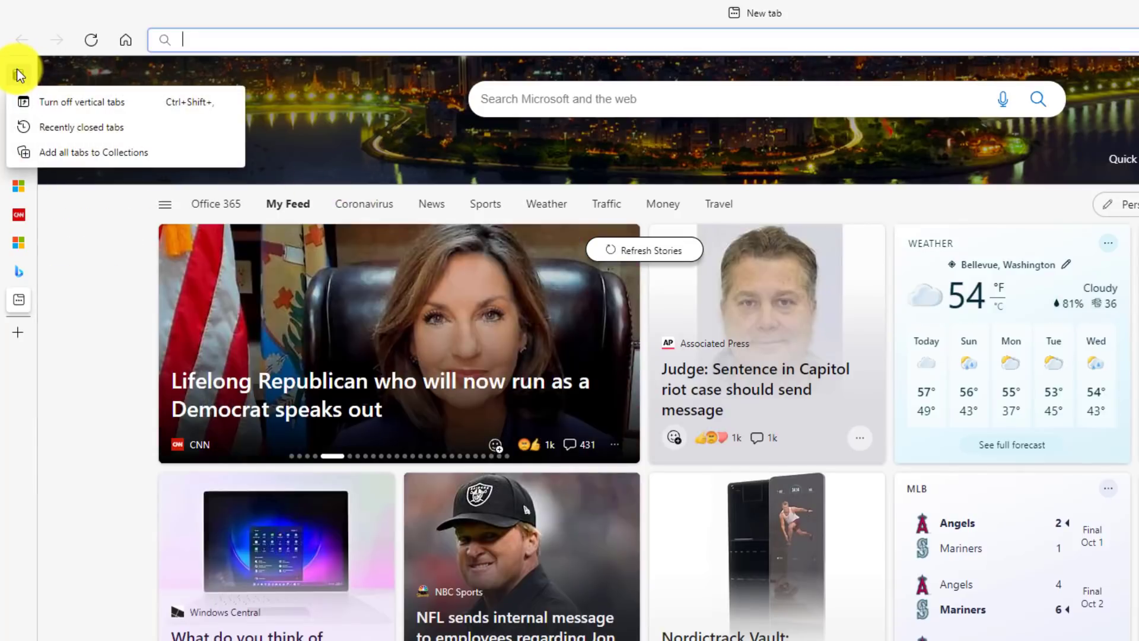
pyautogui.click(103, 100)
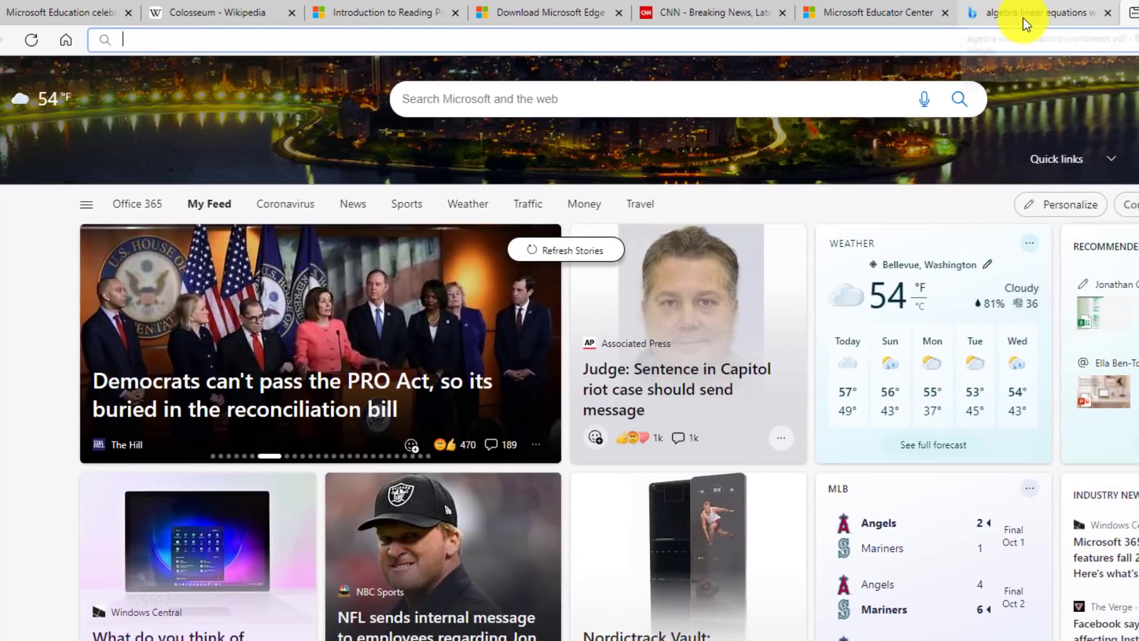
# Step: Open the Simplifying and Solving Equations (C) worksheet from the algebra search and launch Math Solver
pyautogui.click(1023, 18)
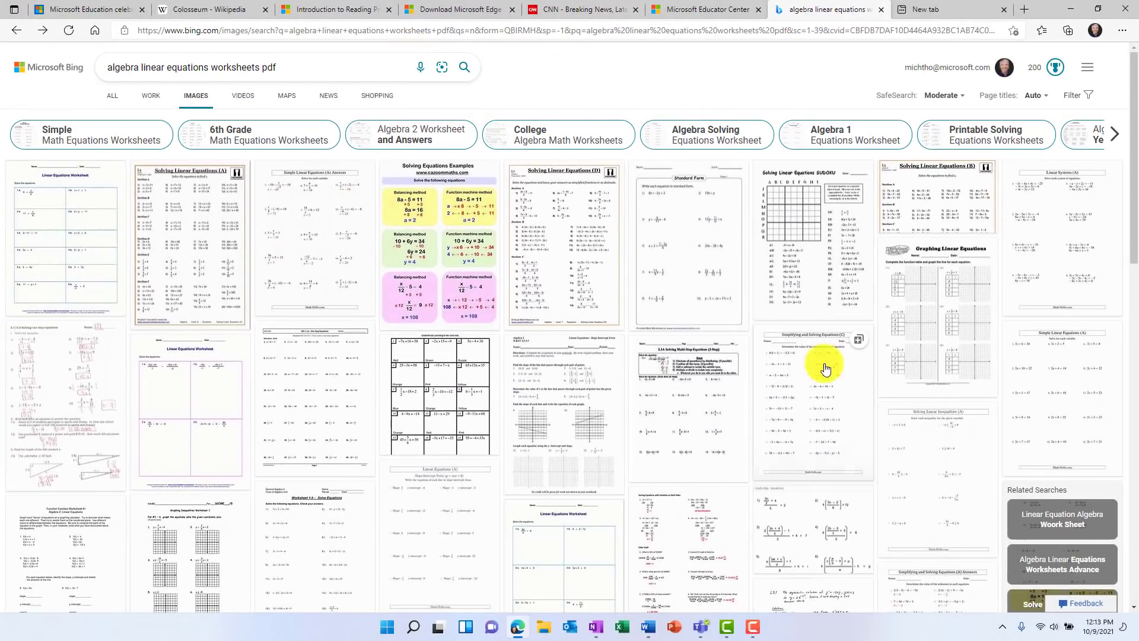
pyautogui.click(820, 404)
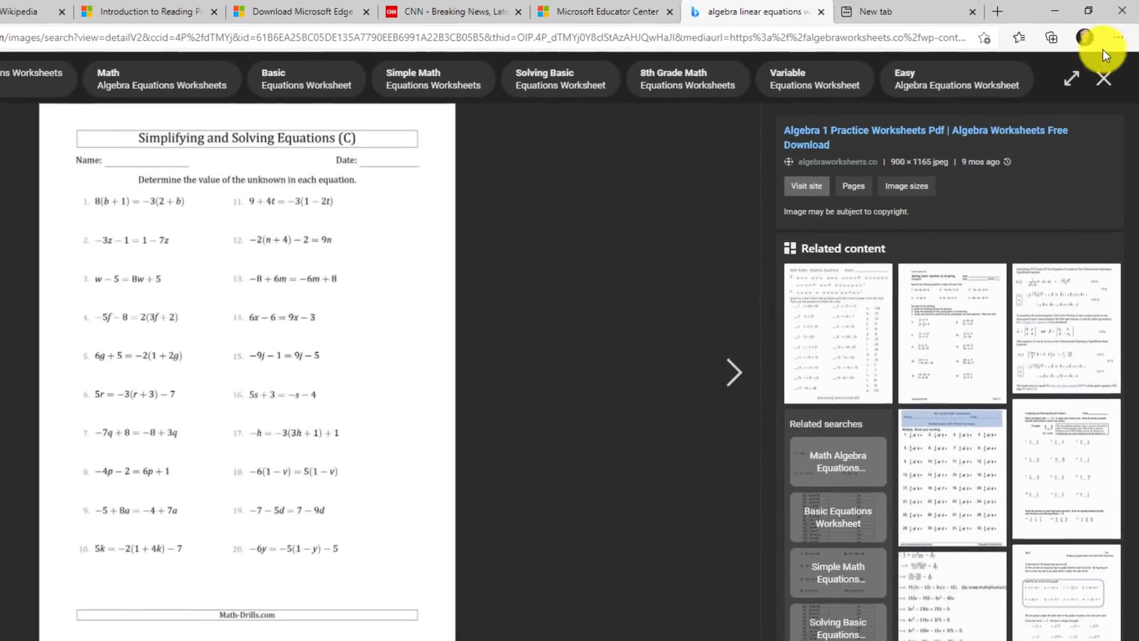
pyautogui.click(1121, 30)
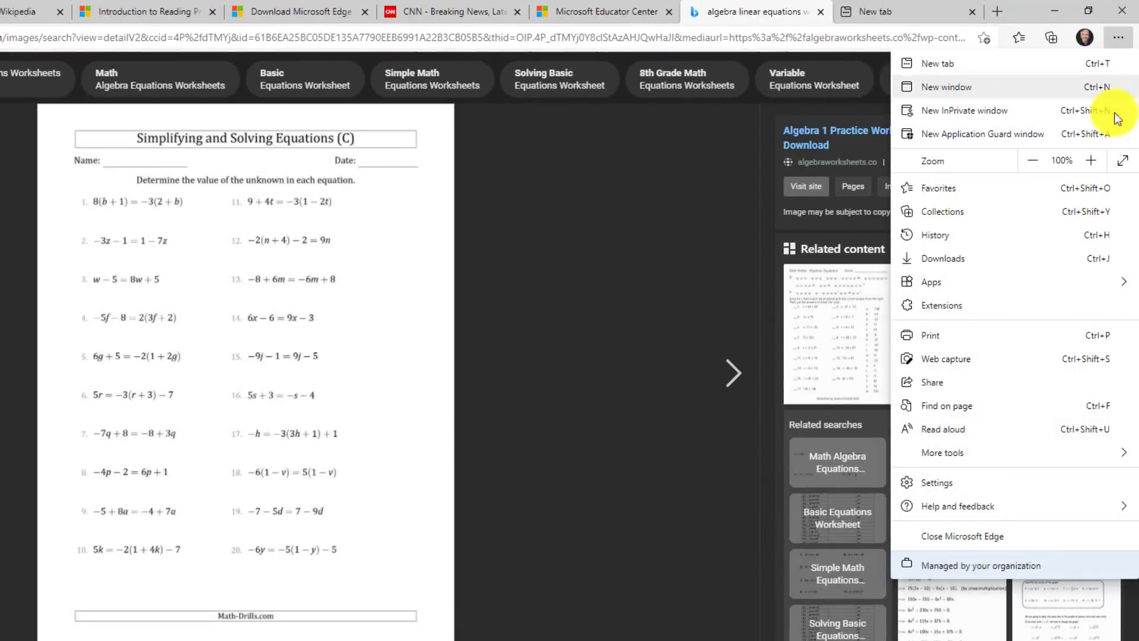
pyautogui.moveTo(1014, 461)
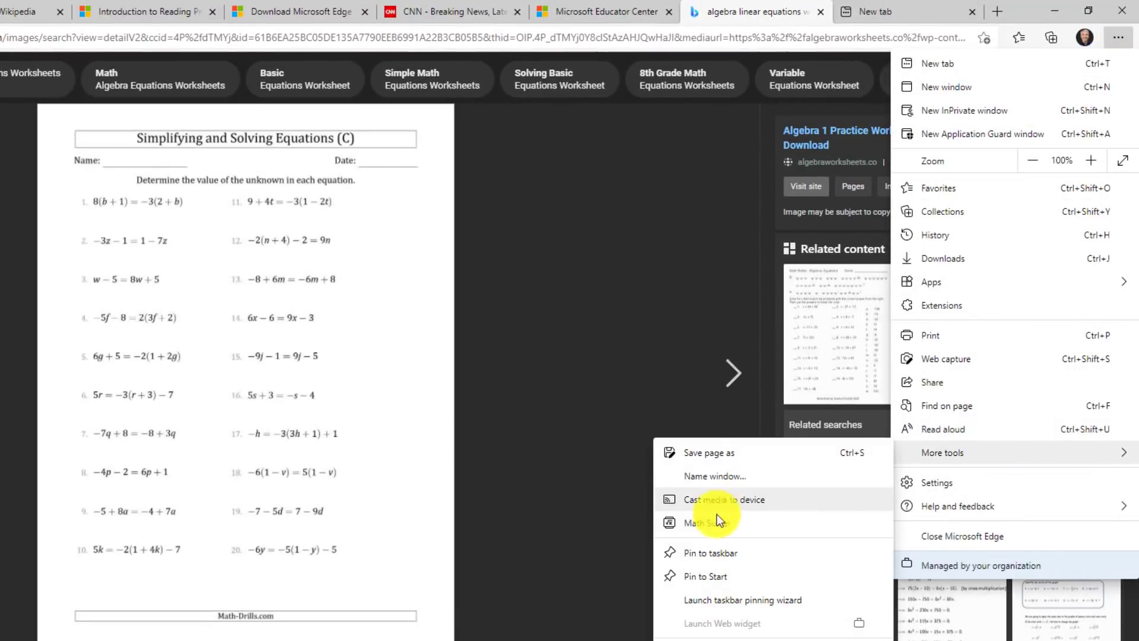
pyautogui.click(731, 525)
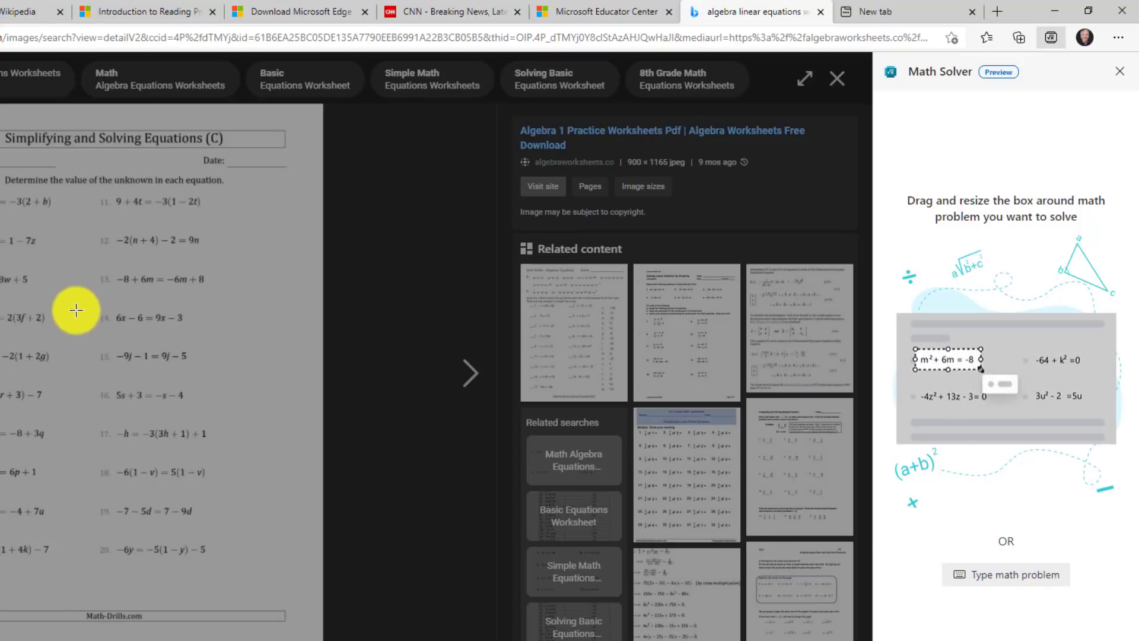
# Step: Capture problem 14, 6x − 6 = 9x − 3, solve it, and review the steps to x = −1
pyautogui.moveTo(109, 307); pyautogui.dragTo(195, 329)
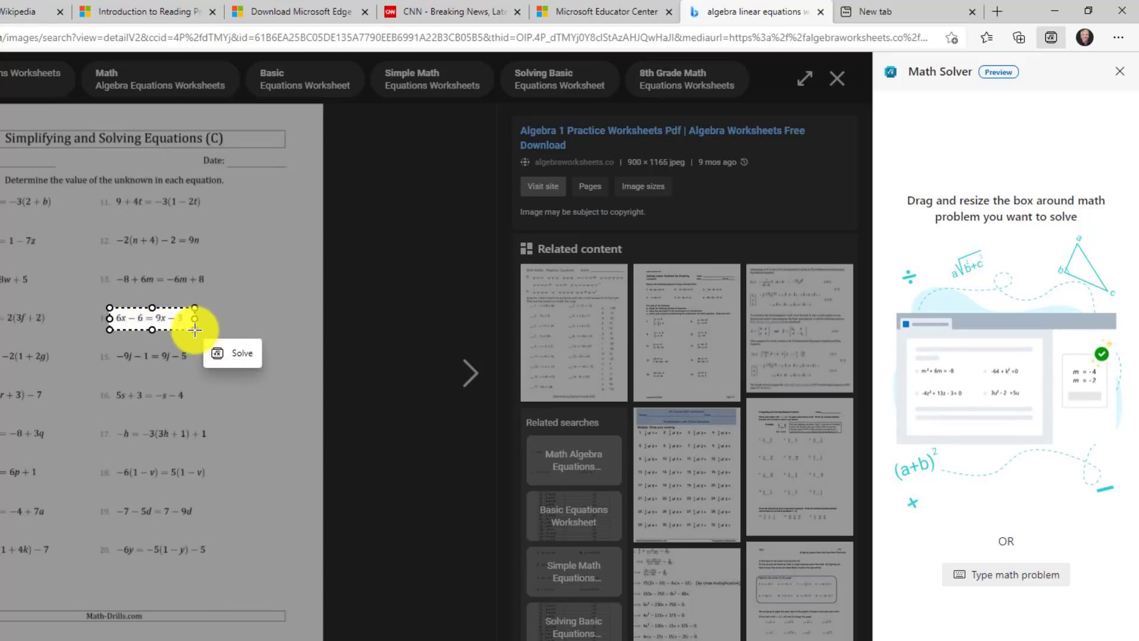
pyautogui.click(237, 350)
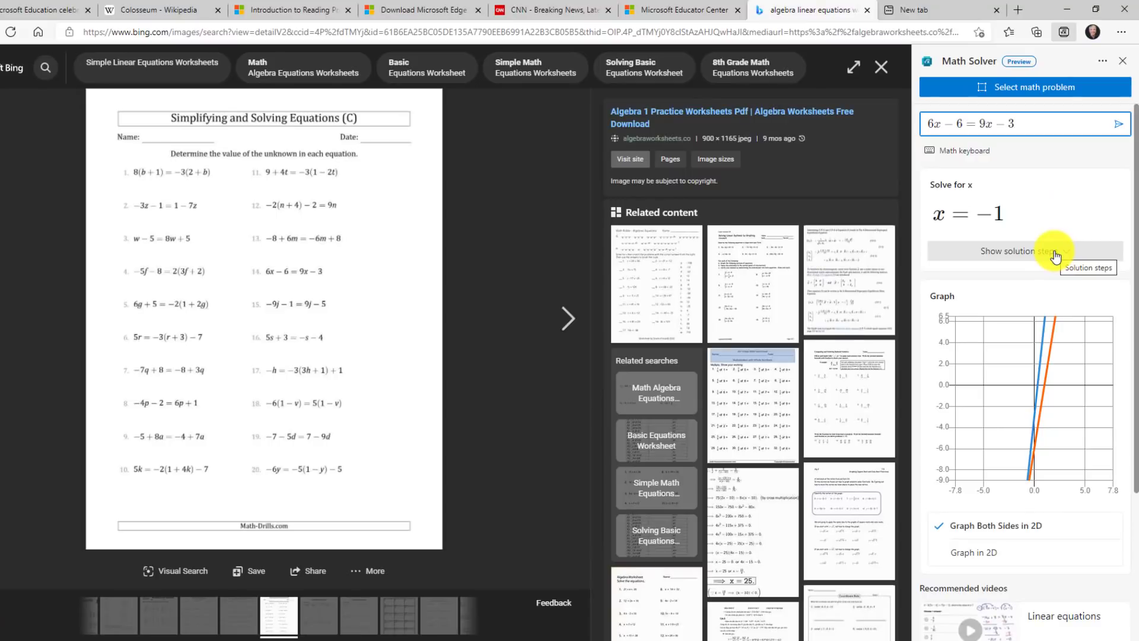
pyautogui.click(1055, 252)
pyautogui.scroll(-2, 1056, 298)
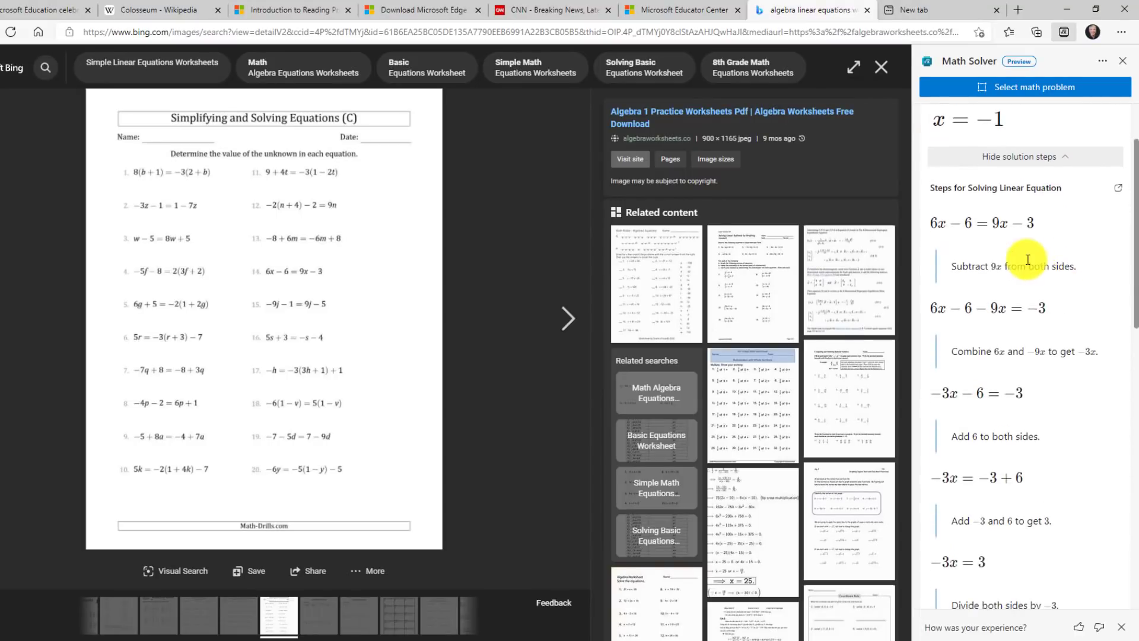
pyautogui.scroll(-5, 1028, 259)
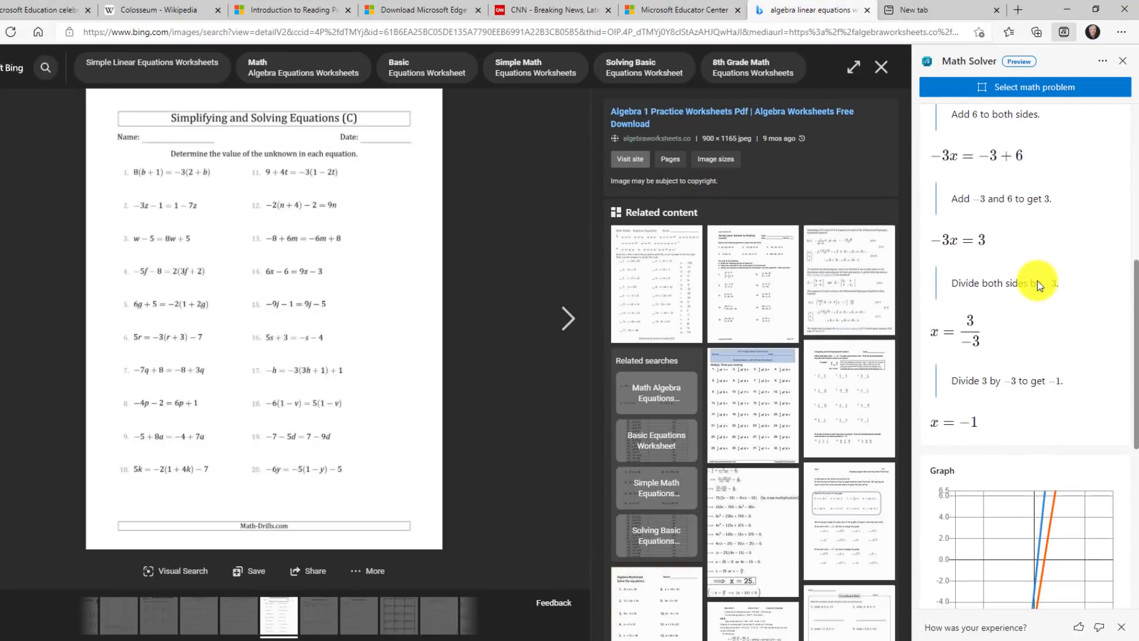
pyautogui.scroll(-2, 1038, 286)
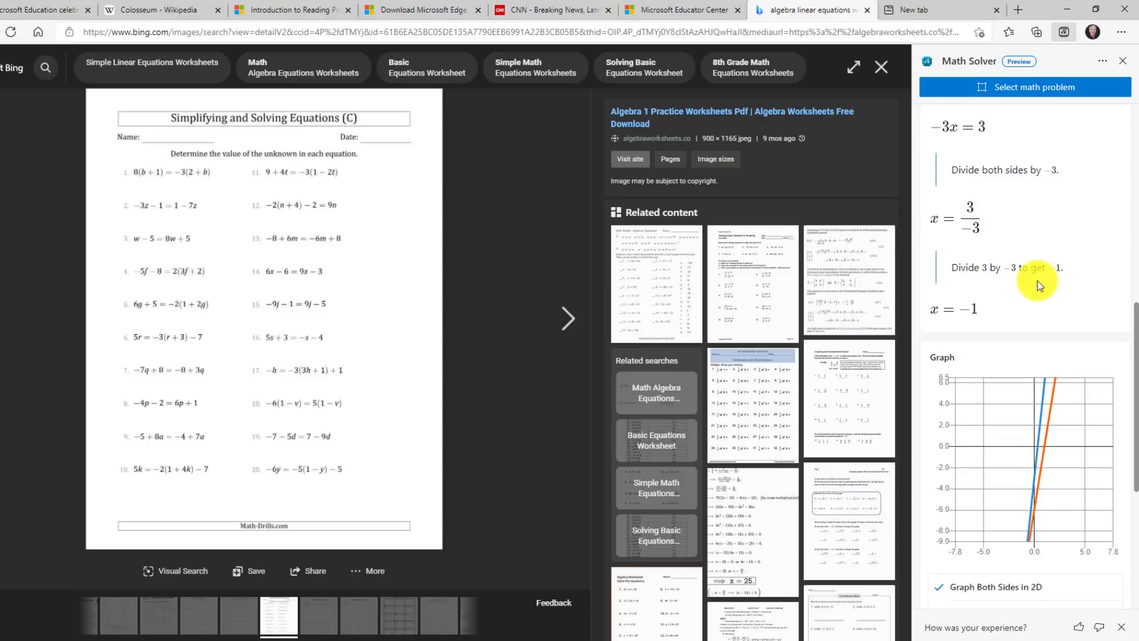
pyautogui.scroll(-2, 1002, 332)
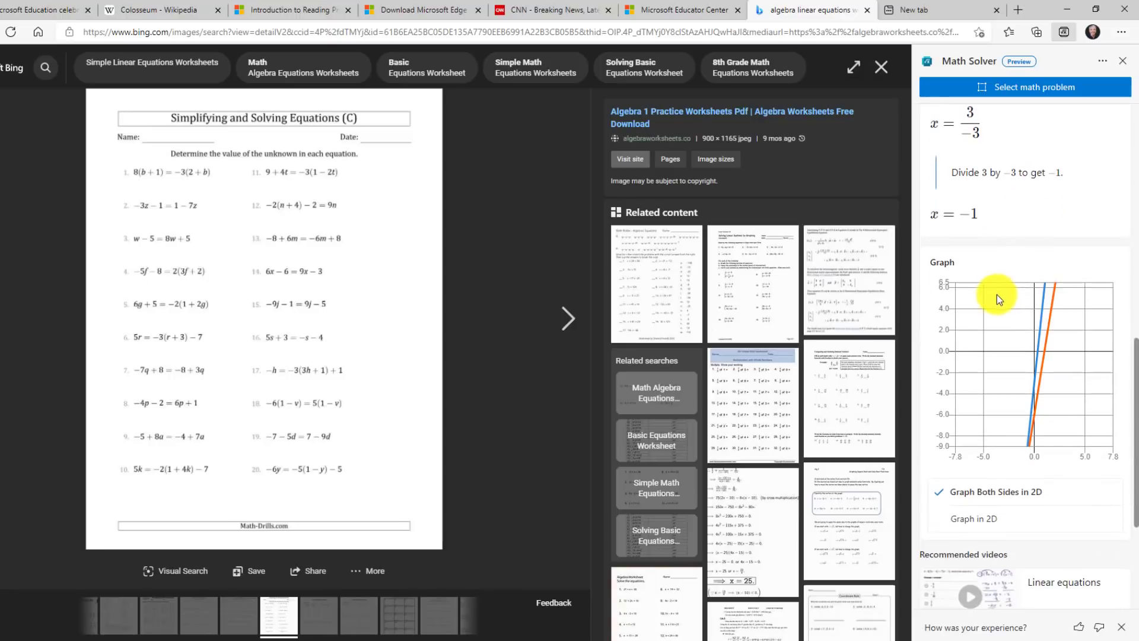
# Step: Toggle between Graph in 2D and Graph Both Sides in 2D for the equation
pyautogui.click(1015, 519)
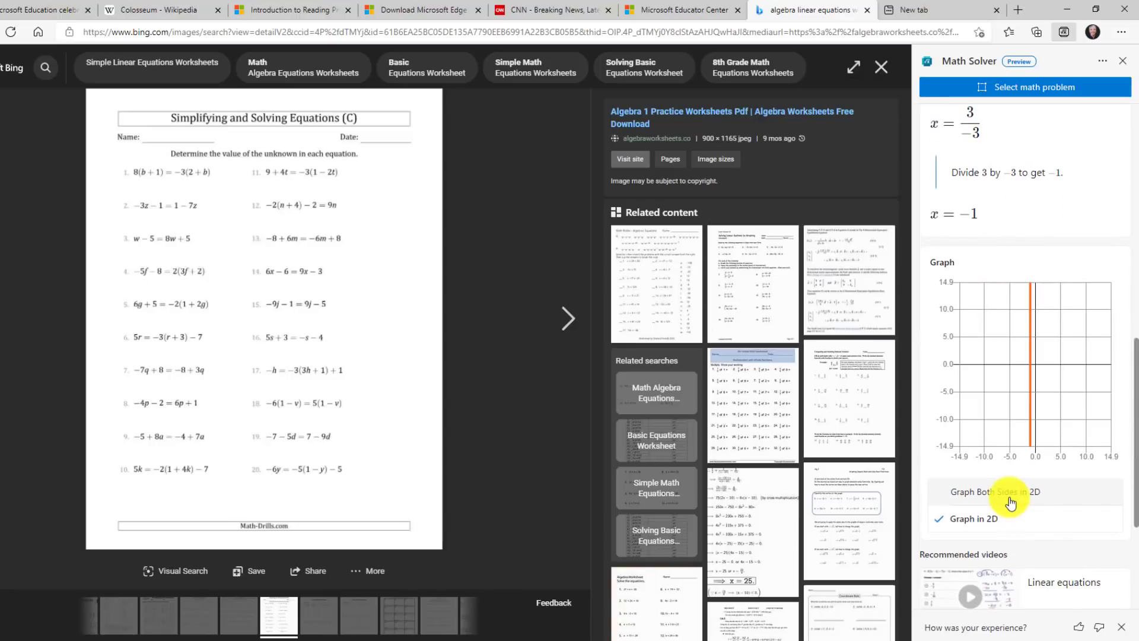
pyautogui.click(1011, 500)
pyautogui.scroll(-5, 1068, 475)
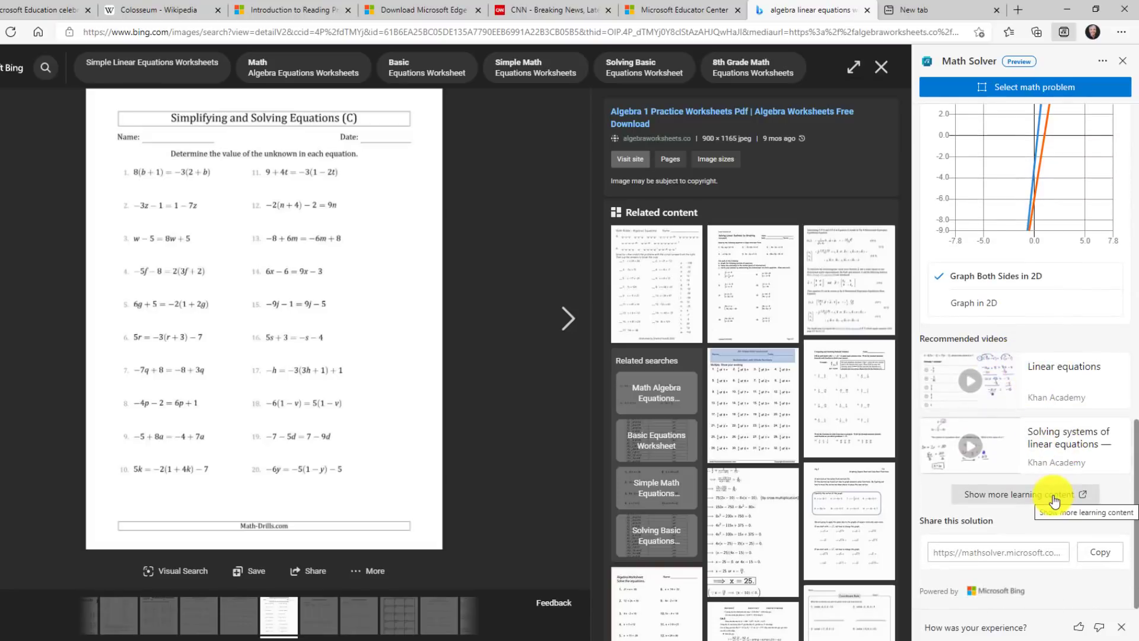
pyautogui.scroll(10, 1044, 469)
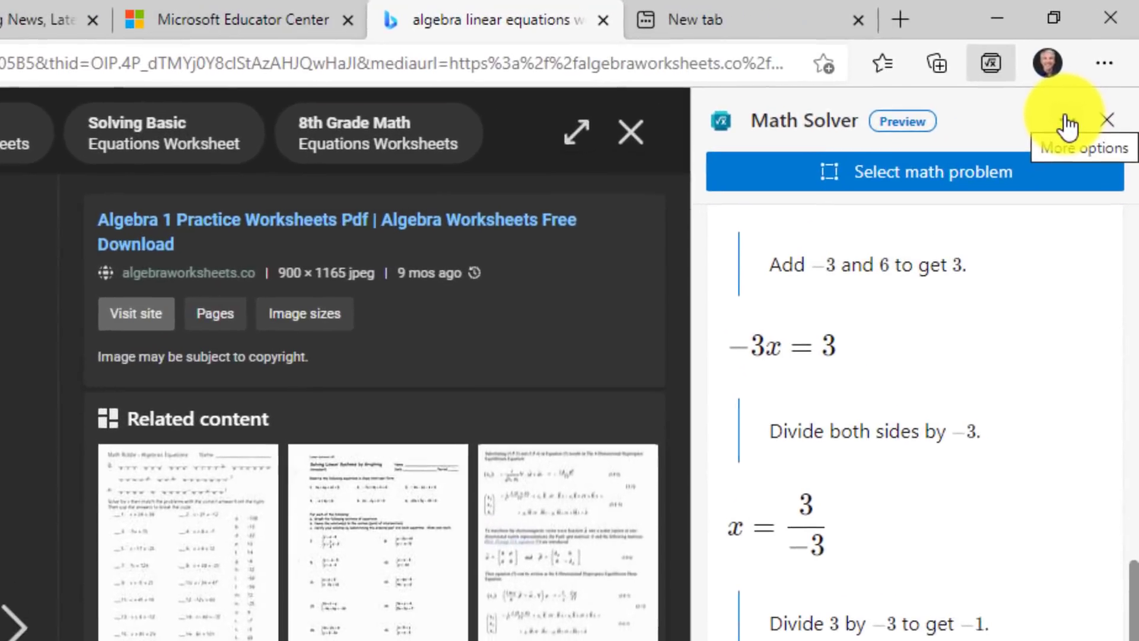
# Step: Open the 6x − 6 = 9x − 3 solution on the Math Solver website and expand its steps
pyautogui.click(1091, 82)
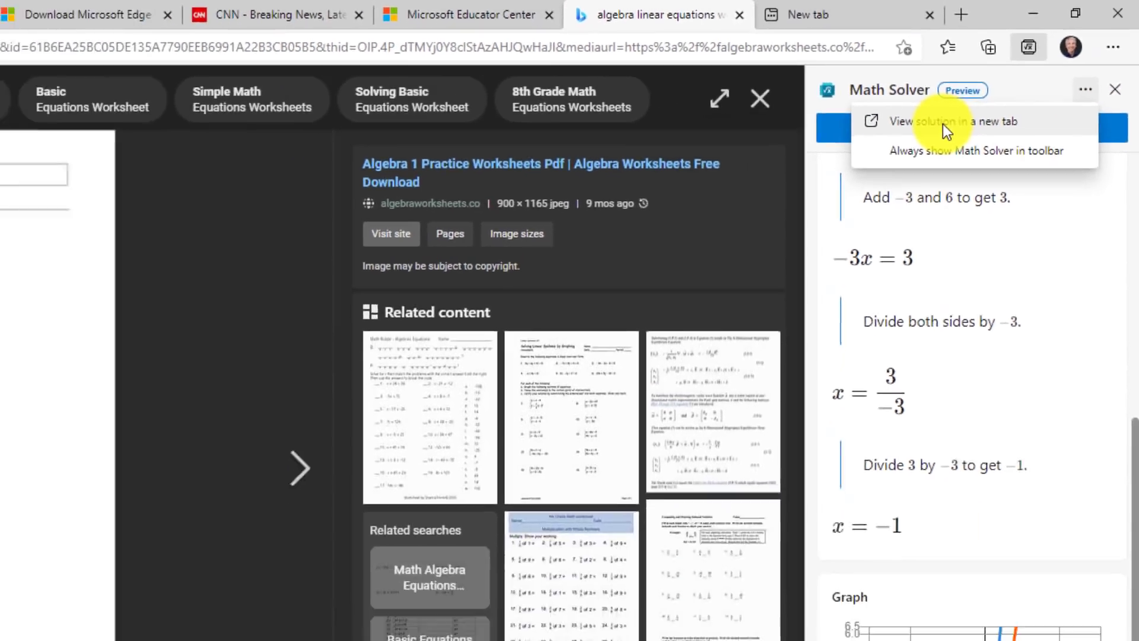
pyautogui.click(872, 168)
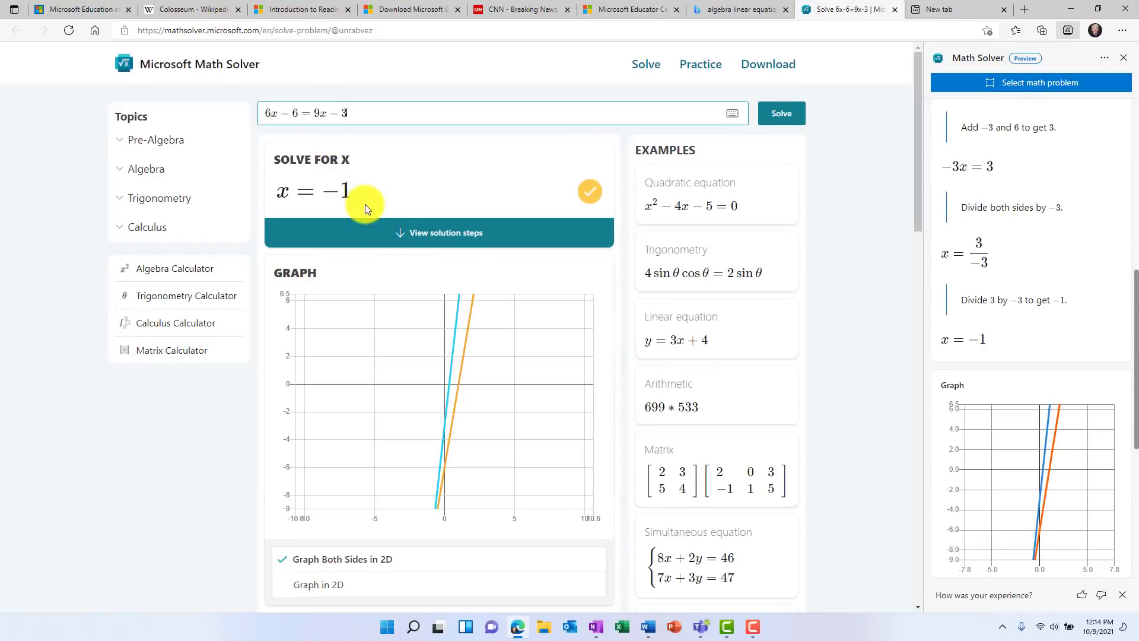
pyautogui.click(437, 234)
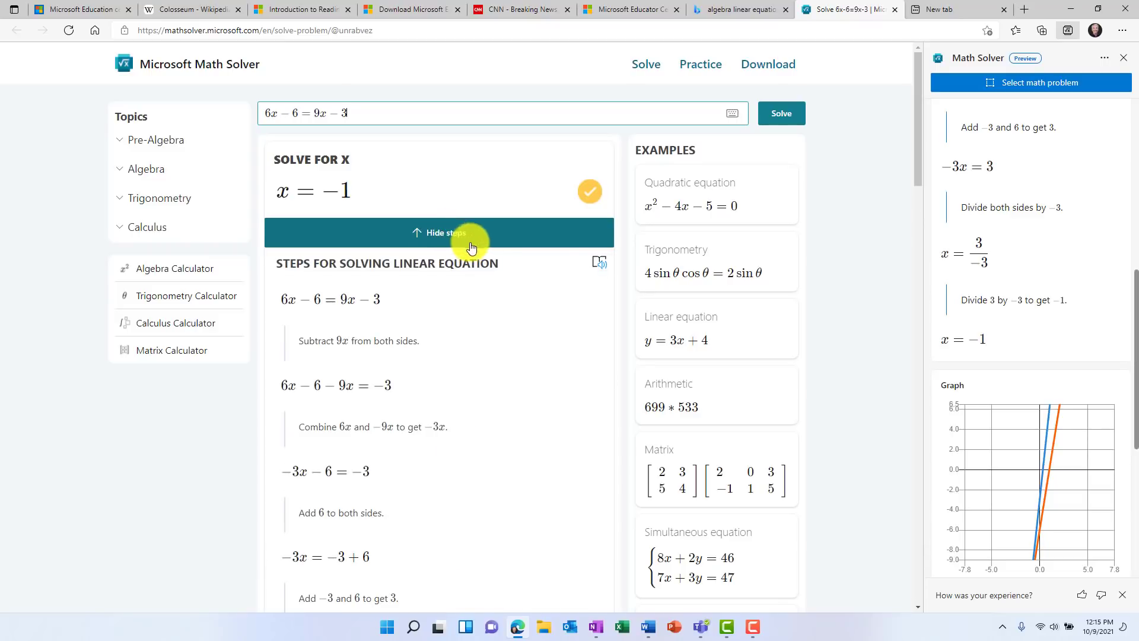
pyautogui.click(602, 268)
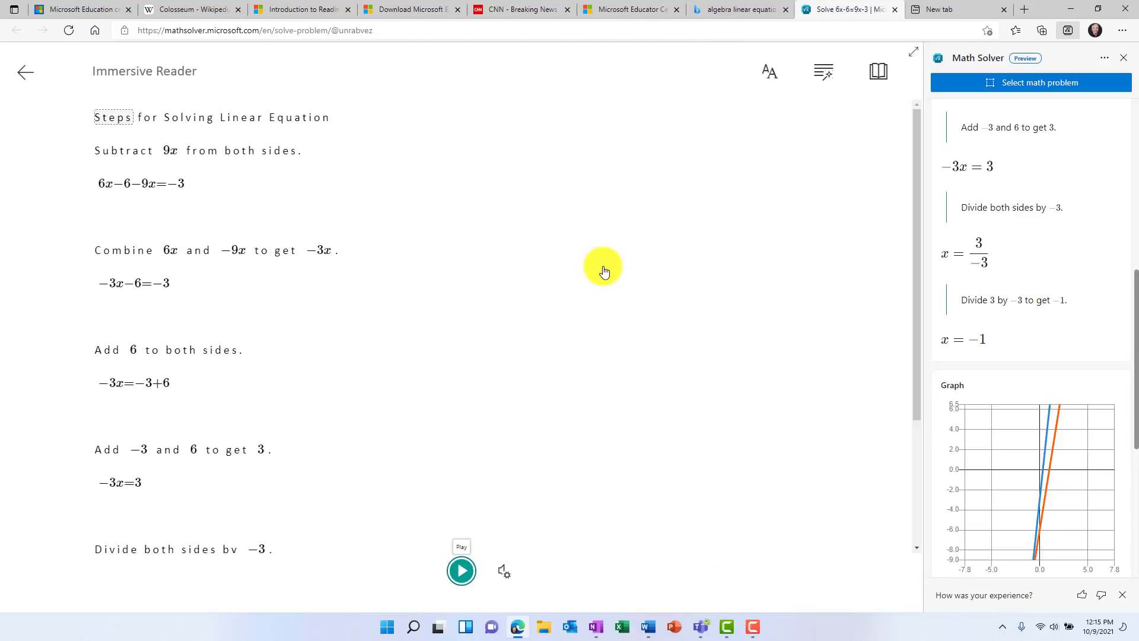
pyautogui.click(457, 572)
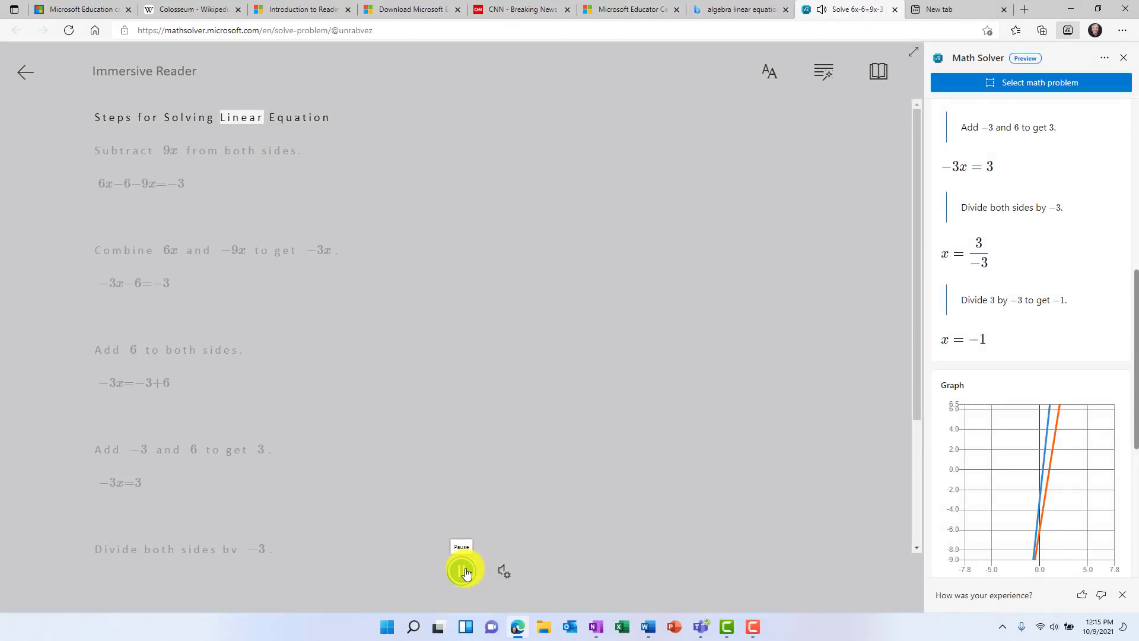
pyautogui.click(465, 571)
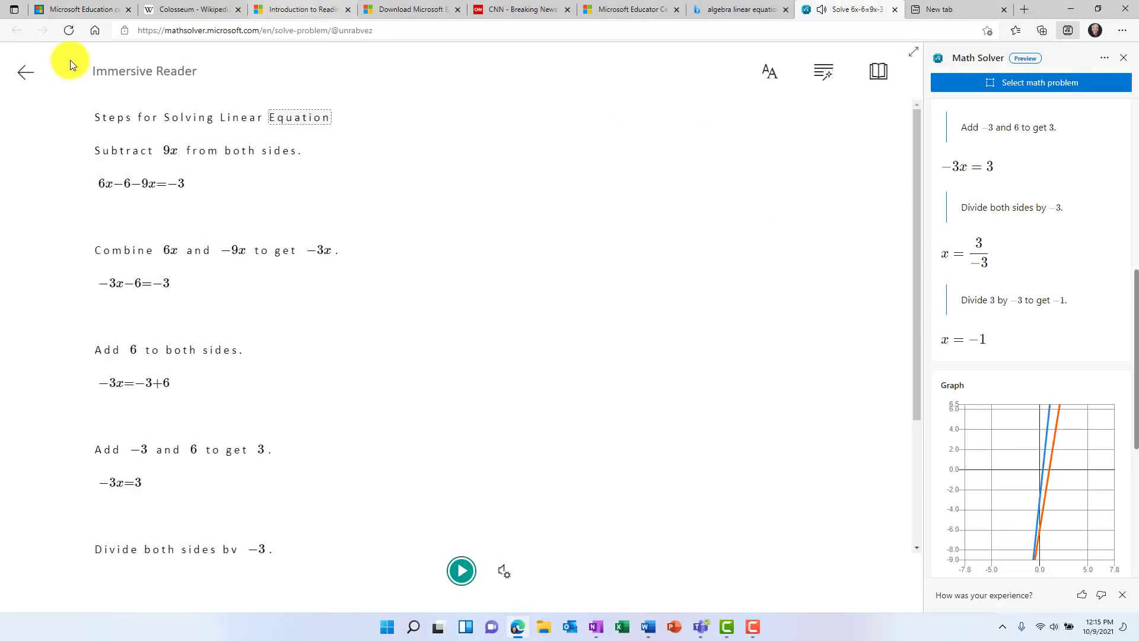
pyautogui.click(25, 72)
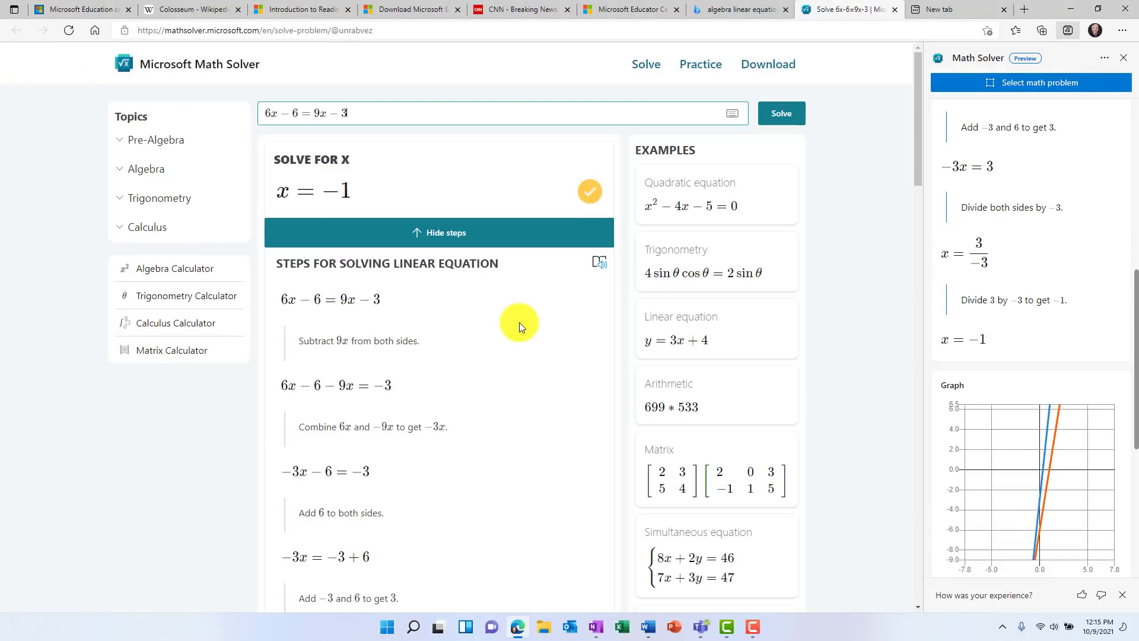